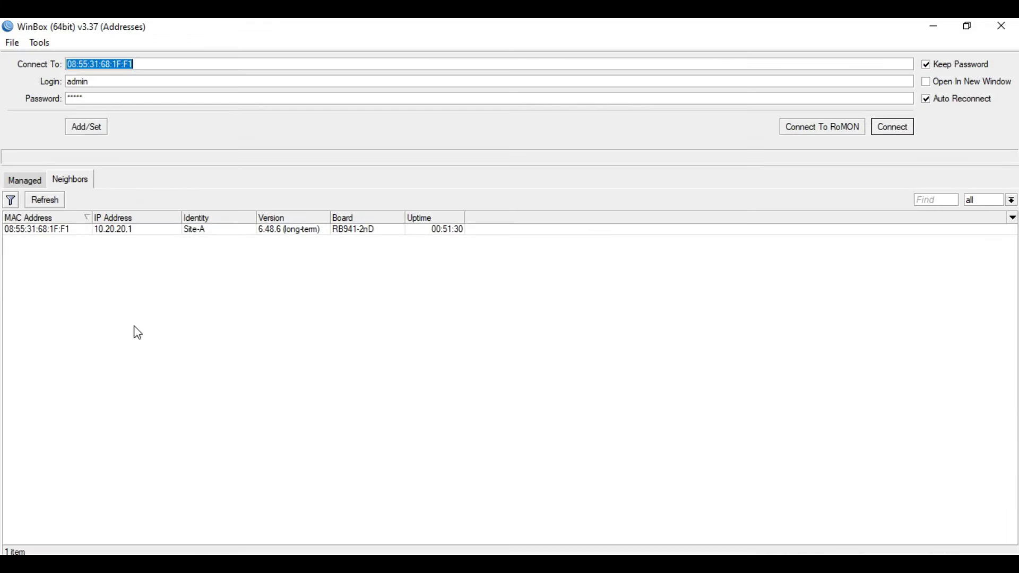
Connect to Site-A and review its interfaces and bridge1's ports ether2, ether3 and ether4
left_click(45, 231)
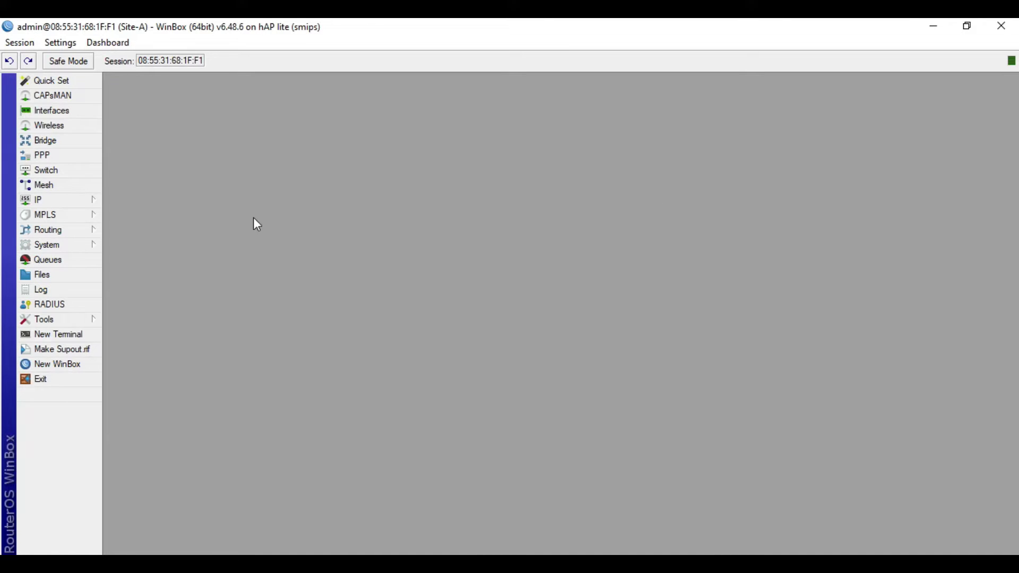
left_click(84, 112)
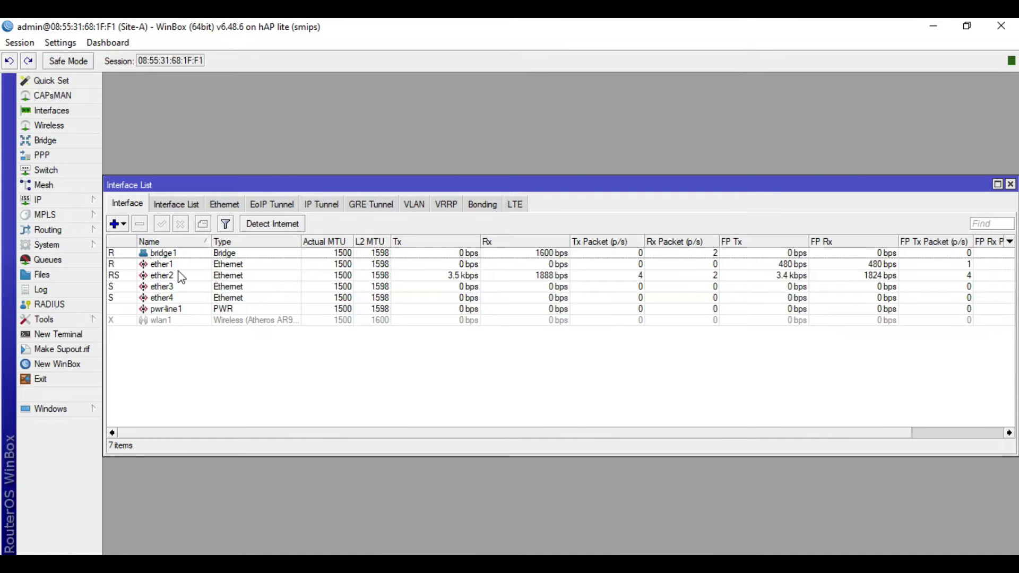
left_click(159, 265)
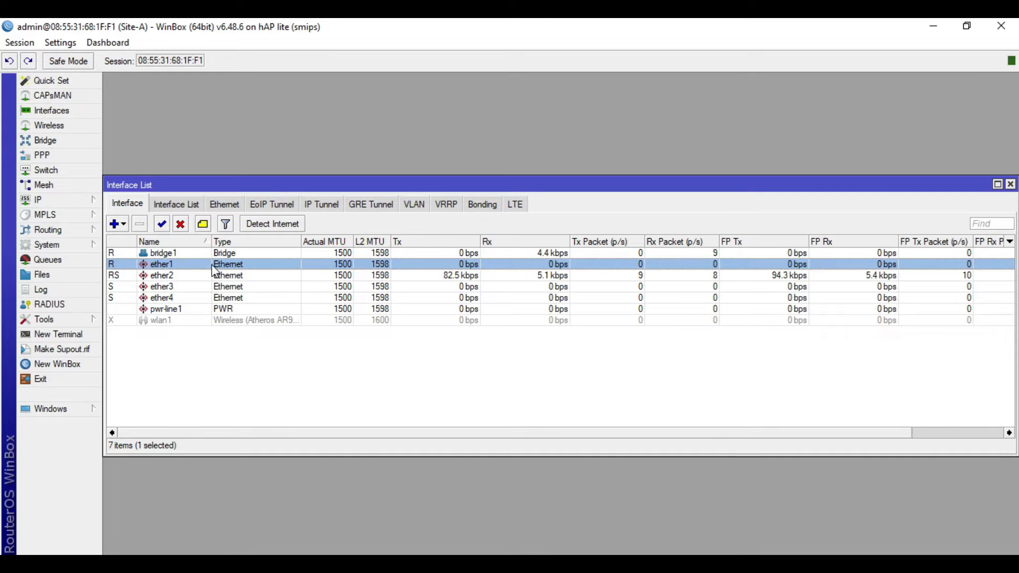
left_click(65, 140)
left_click(155, 272)
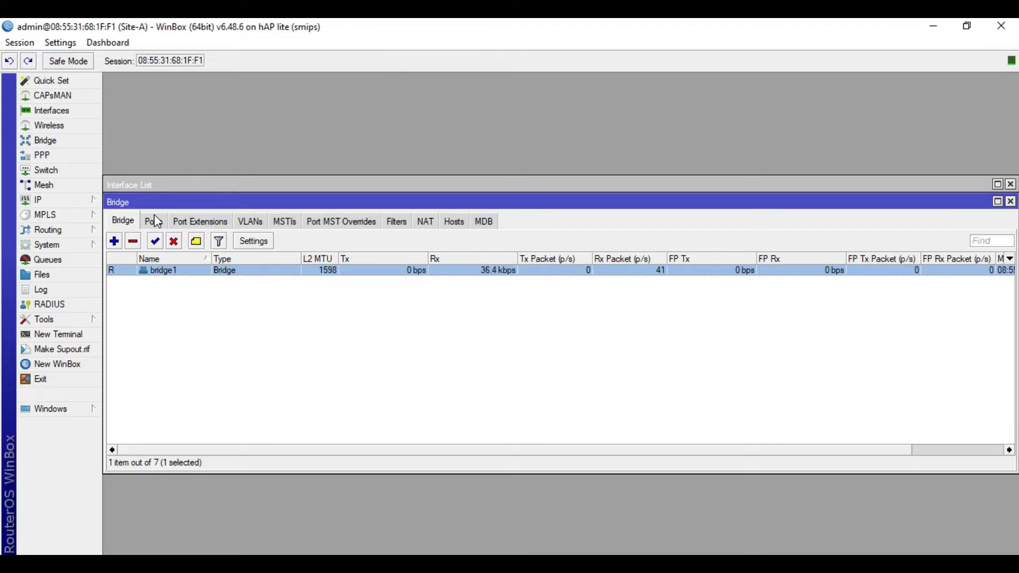
left_click(153, 222)
left_click(178, 282)
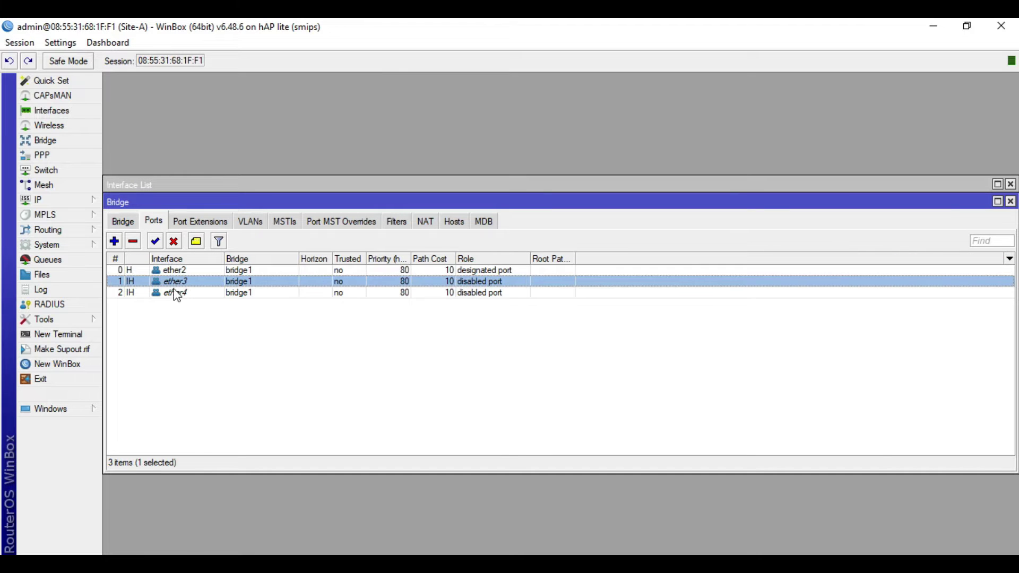
left_click(170, 270)
left_click(159, 292)
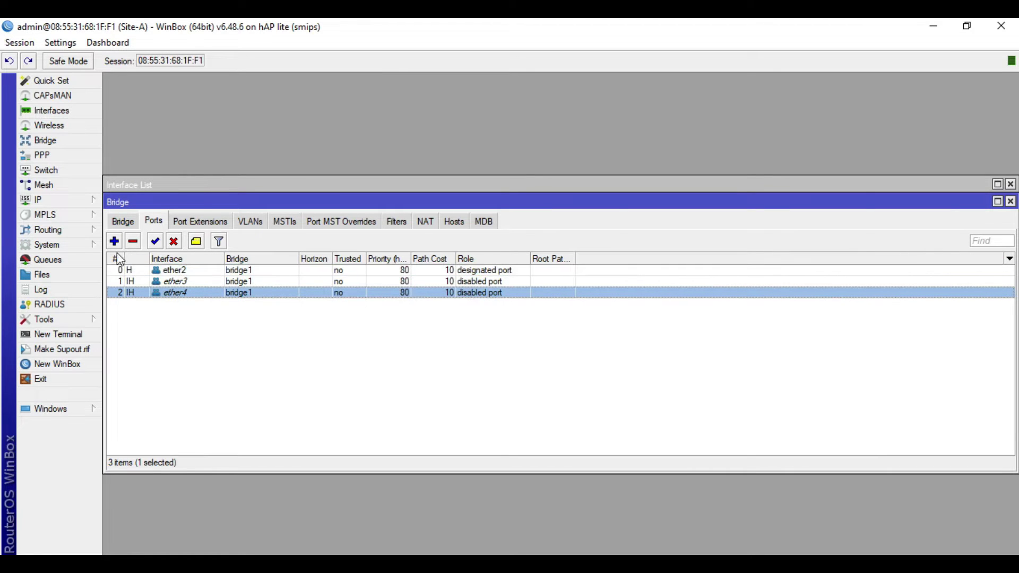
Inspect addresses 10.20.20.1/24 on bridge1 and 192.168.200.2/24 on ether1, leaving them unchanged
left_click(80, 204)
left_click(136, 231)
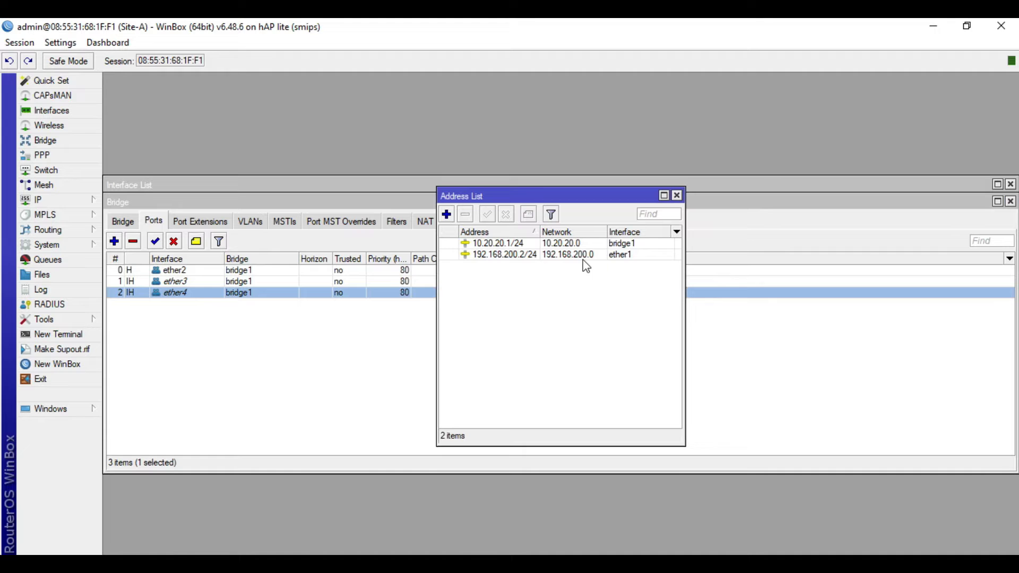
left_click(628, 245)
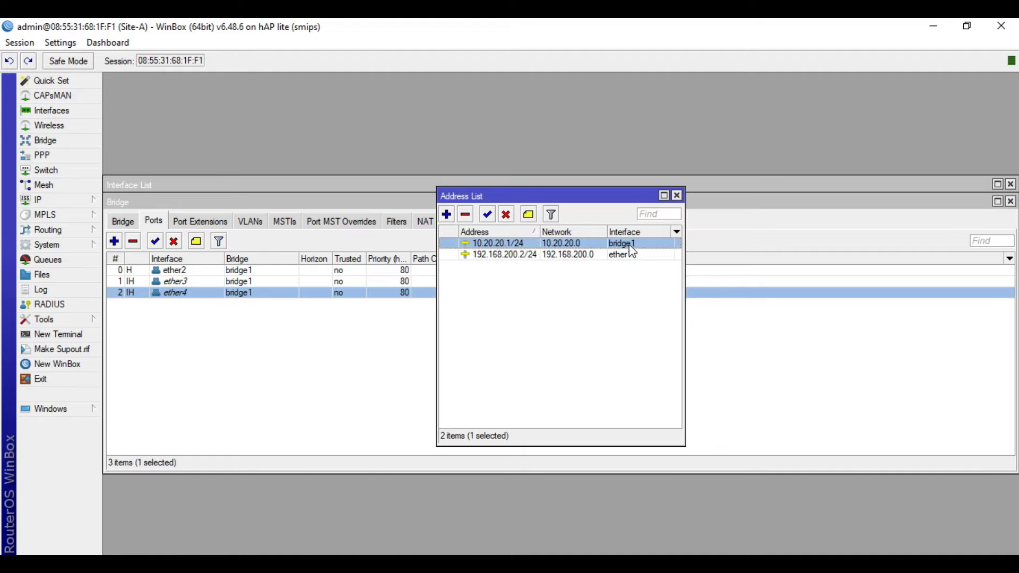
double_click(488, 247)
left_click(556, 255)
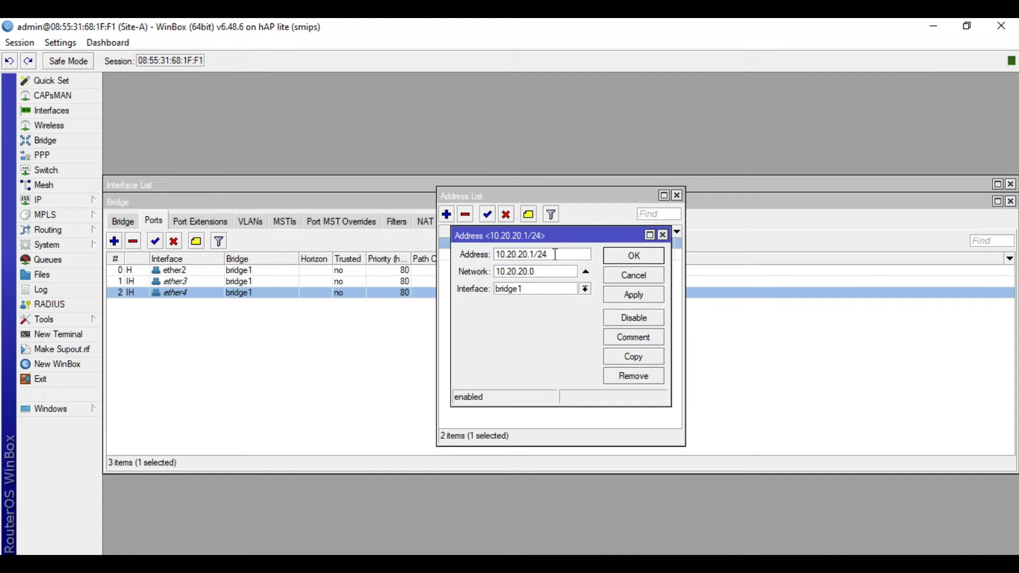
left_click(653, 277)
double_click(580, 255)
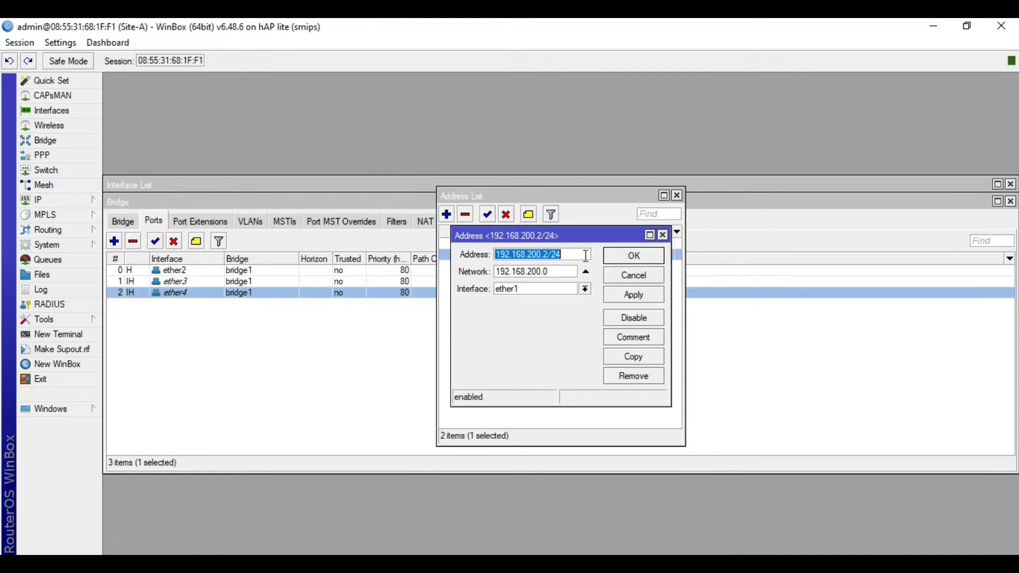
left_click(567, 256)
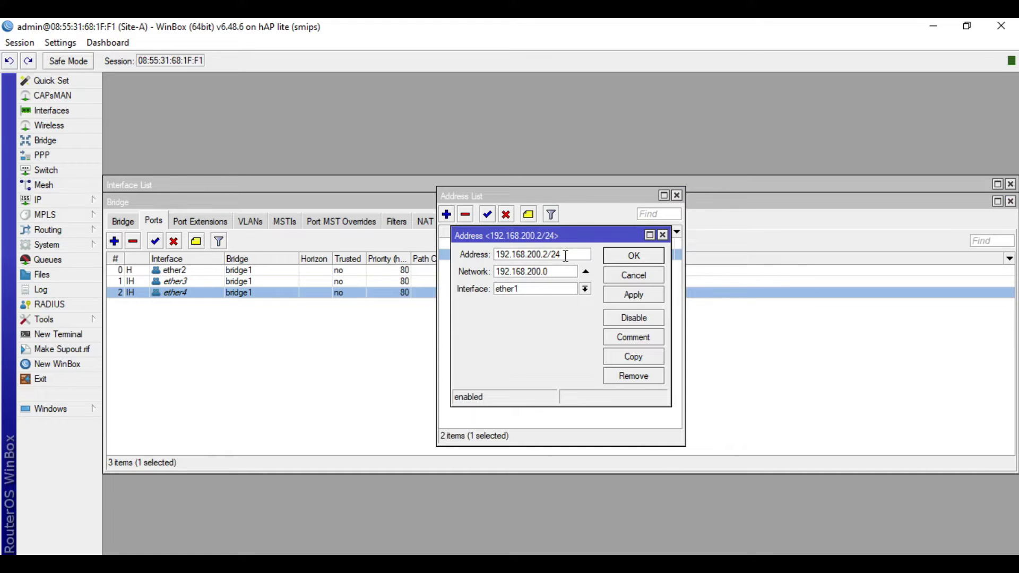
left_click_drag(569, 253, 473, 254)
left_click(562, 255)
left_click(629, 275)
Look over Site-A's DNS settings without changing them
left_click(93, 201)
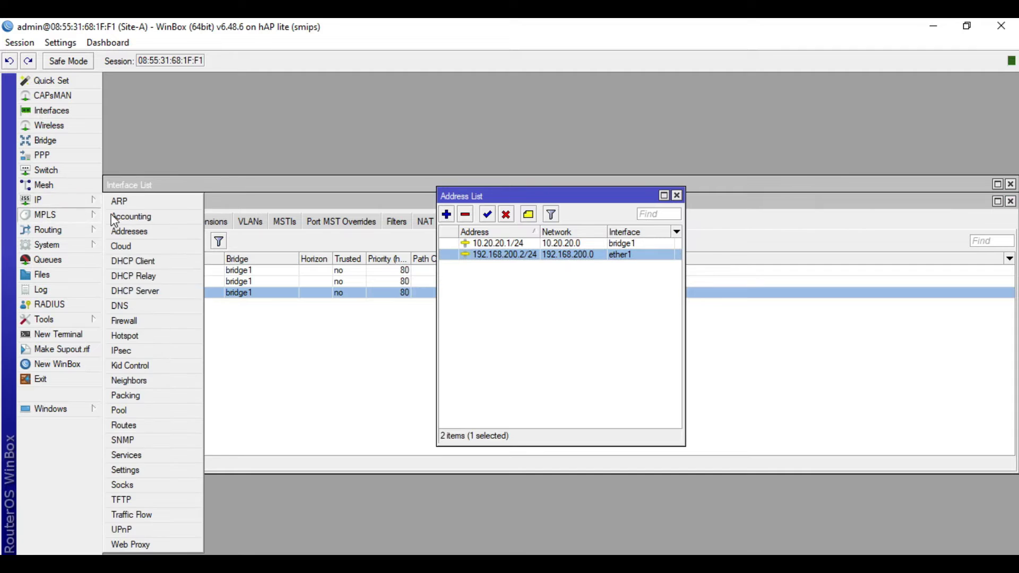
left_click(147, 306)
left_click(552, 237)
left_click(727, 186)
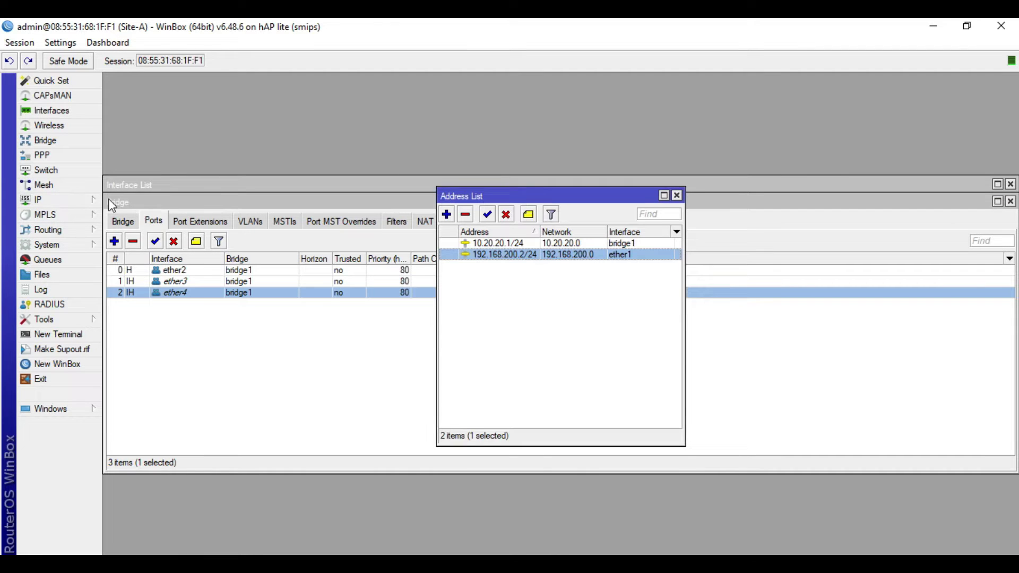
Inspect the 0.0.0.0/0 default route and leave it unchanged
left_click(92, 200)
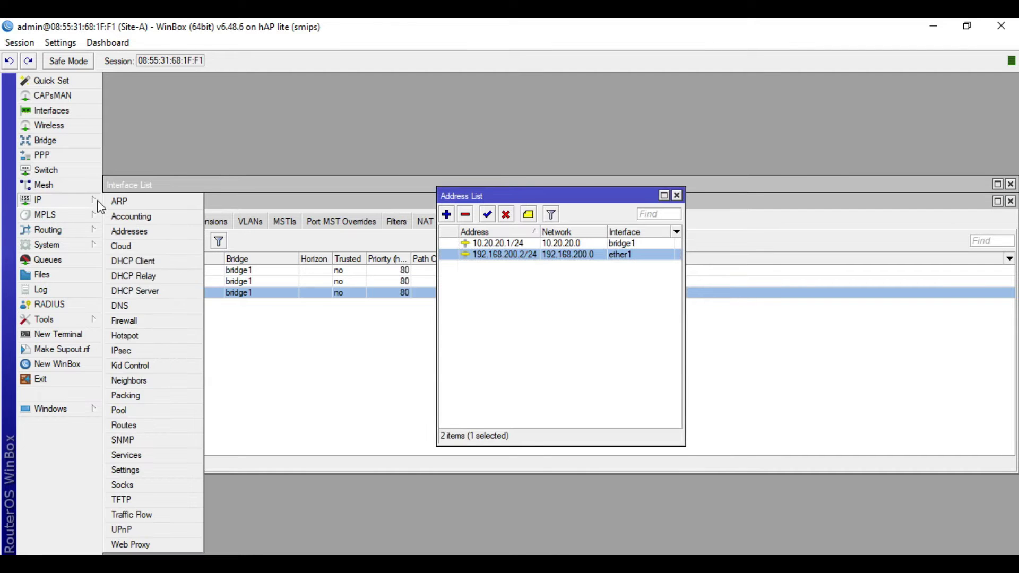
left_click(140, 424)
double_click(498, 255)
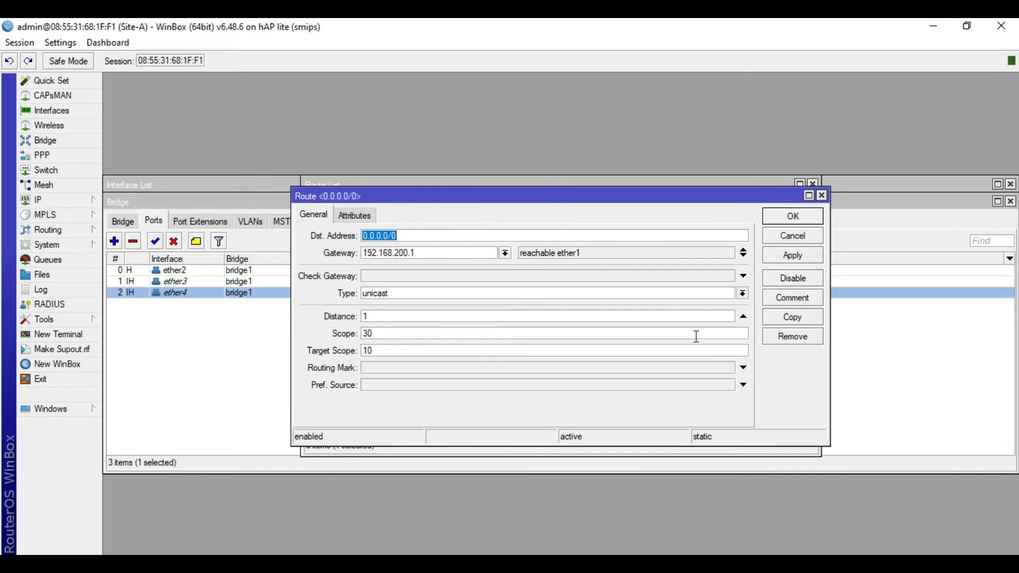
left_click(810, 236)
left_click(812, 185)
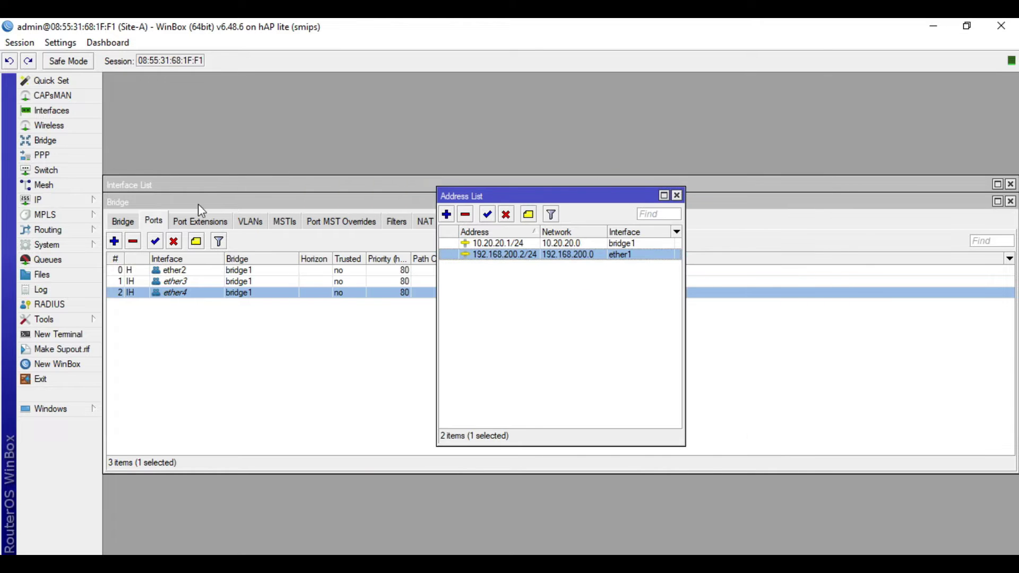
Review the srcnat masquerade NAT rule's general and advanced settings without changes
left_click(71, 199)
left_click(149, 319)
double_click(301, 254)
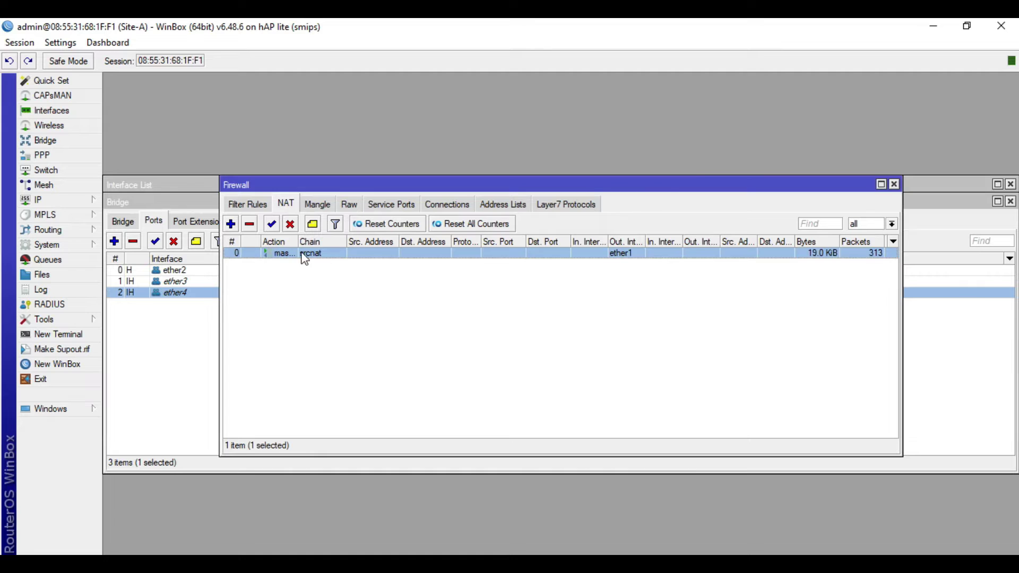
left_click(457, 166)
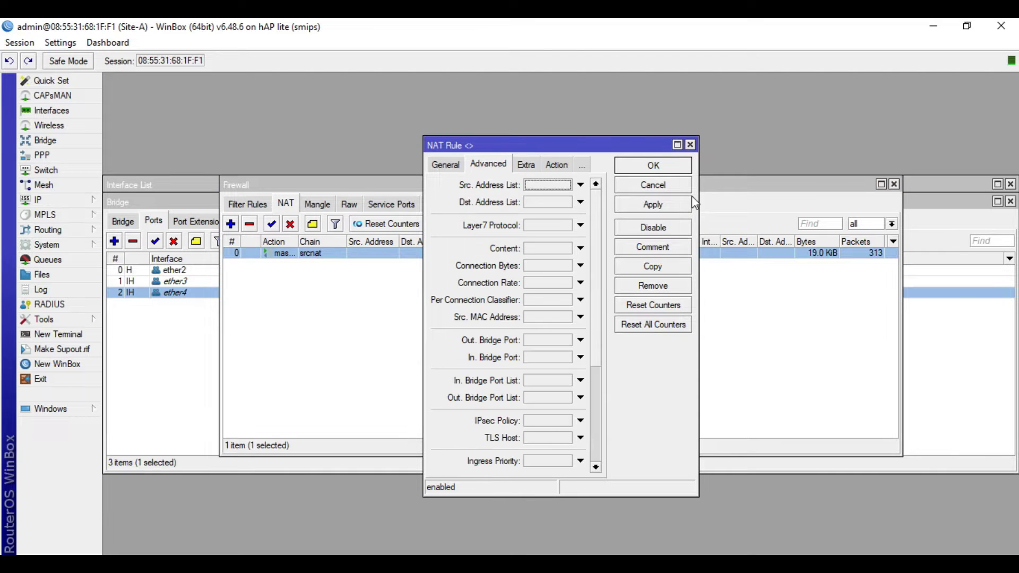
left_click(443, 166)
left_click(656, 190)
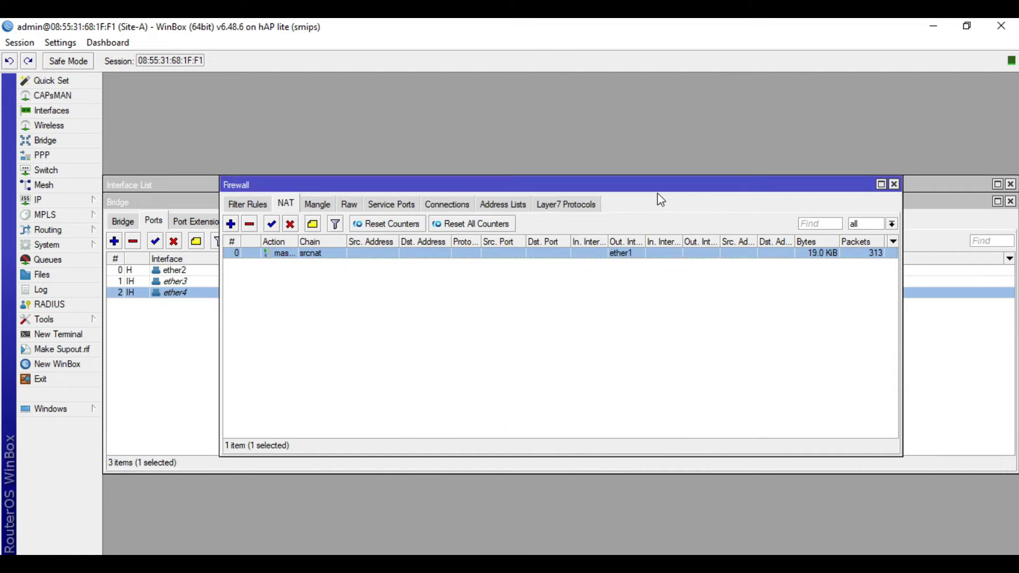
left_click(768, 307)
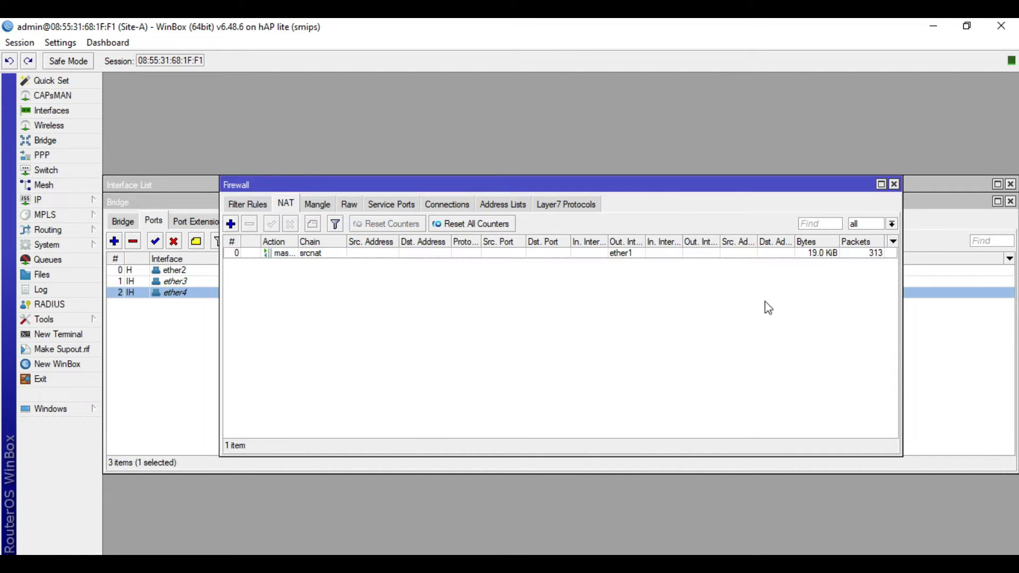
Close the firewall, address list, bridge and interface list windows
left_click(895, 185)
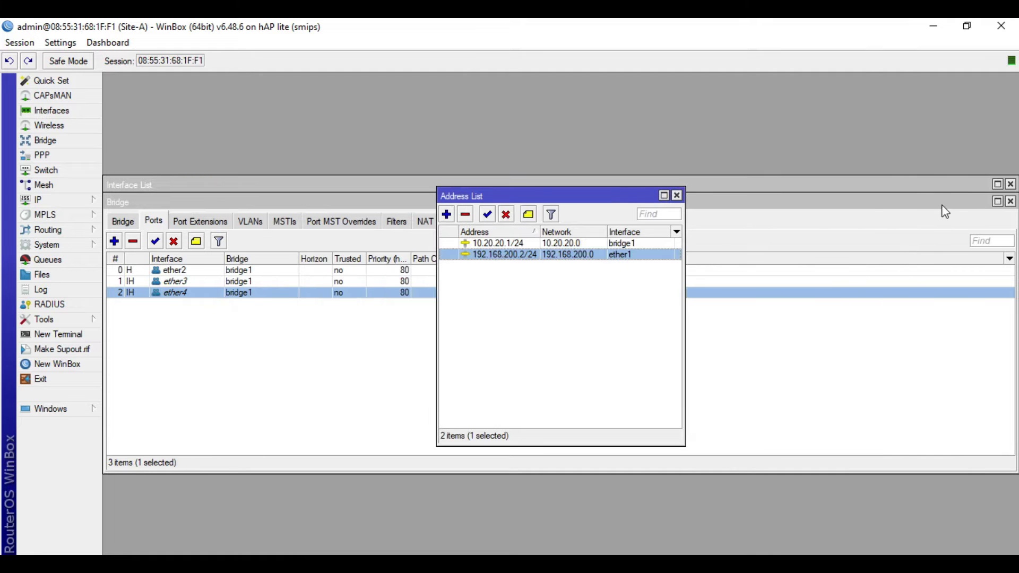
left_click(676, 195)
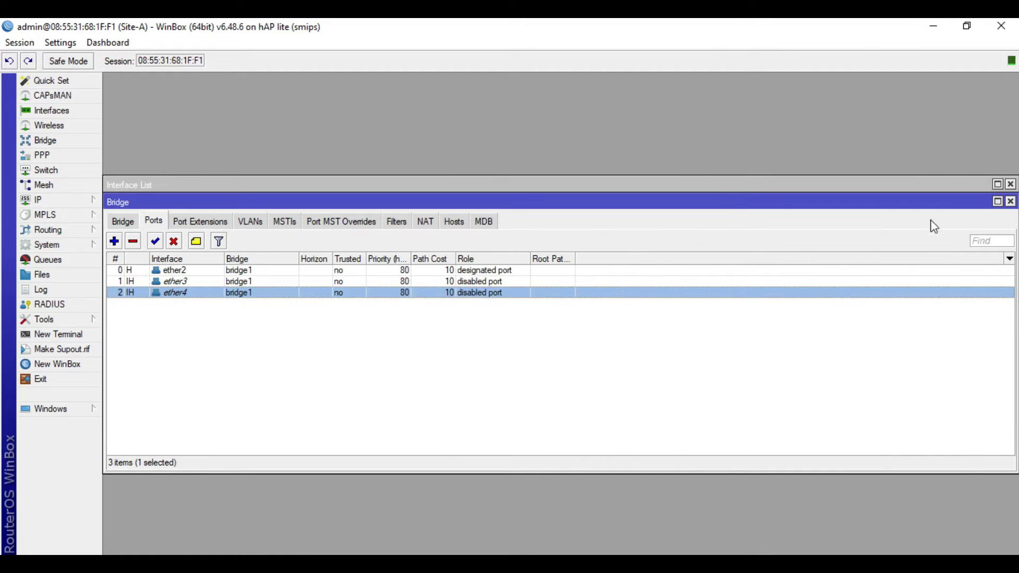
left_click(1010, 201)
left_click(1010, 184)
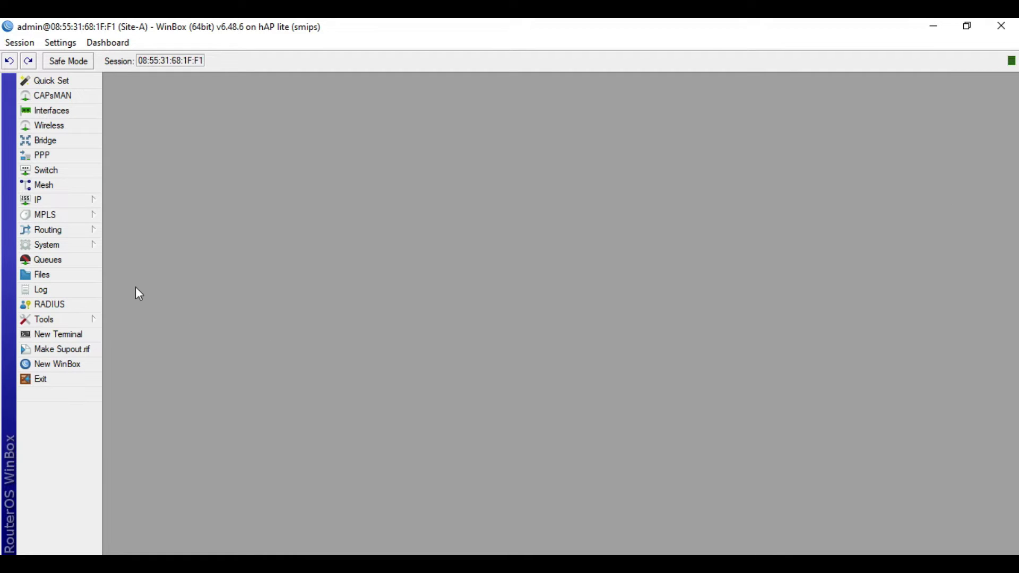
Check the Site-A router's identity without changing it
left_click(59, 245)
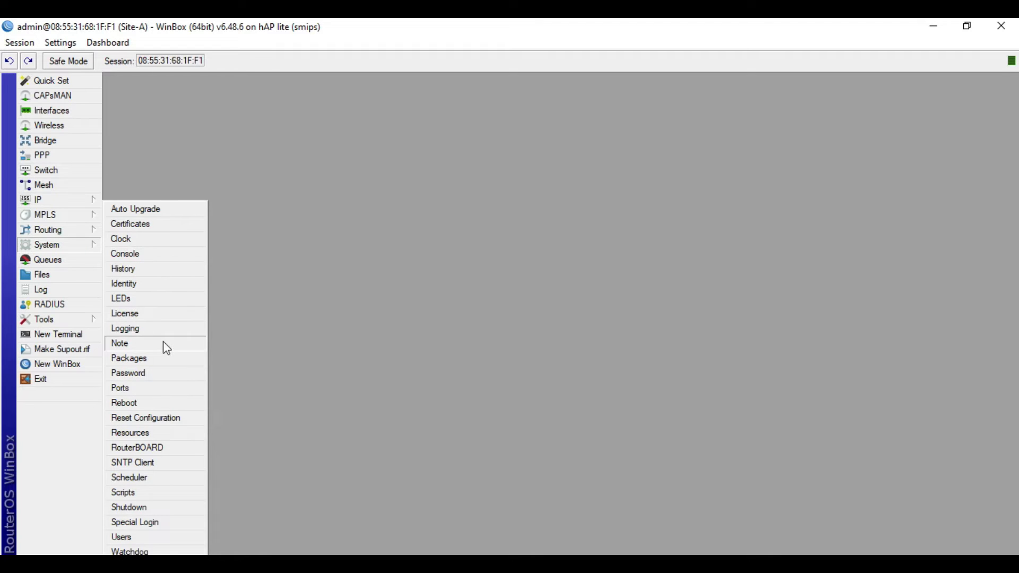
left_click(159, 283)
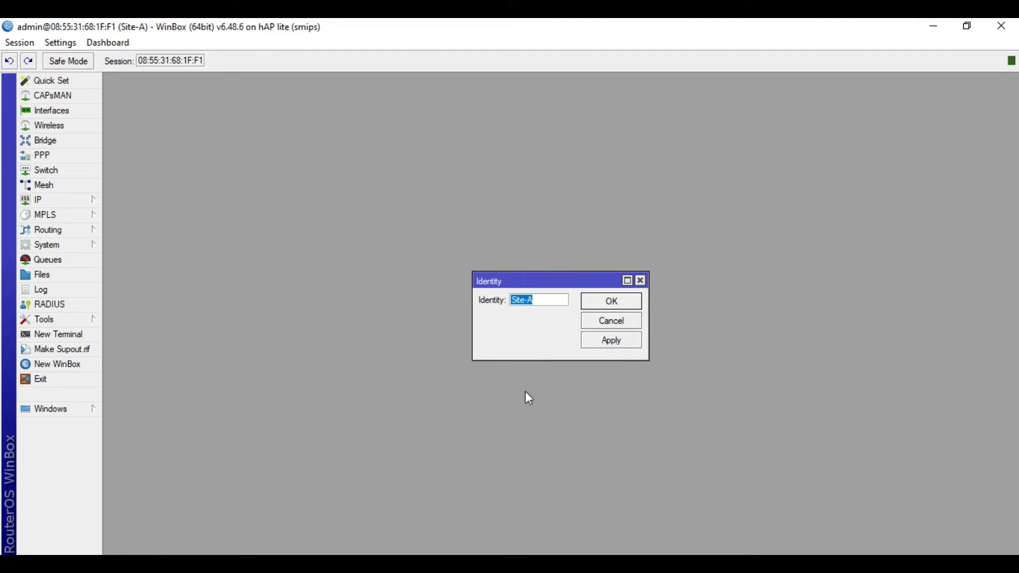
left_click(616, 320)
Ping google.com from a new terminal, then close the terminal
left_click(86, 336)
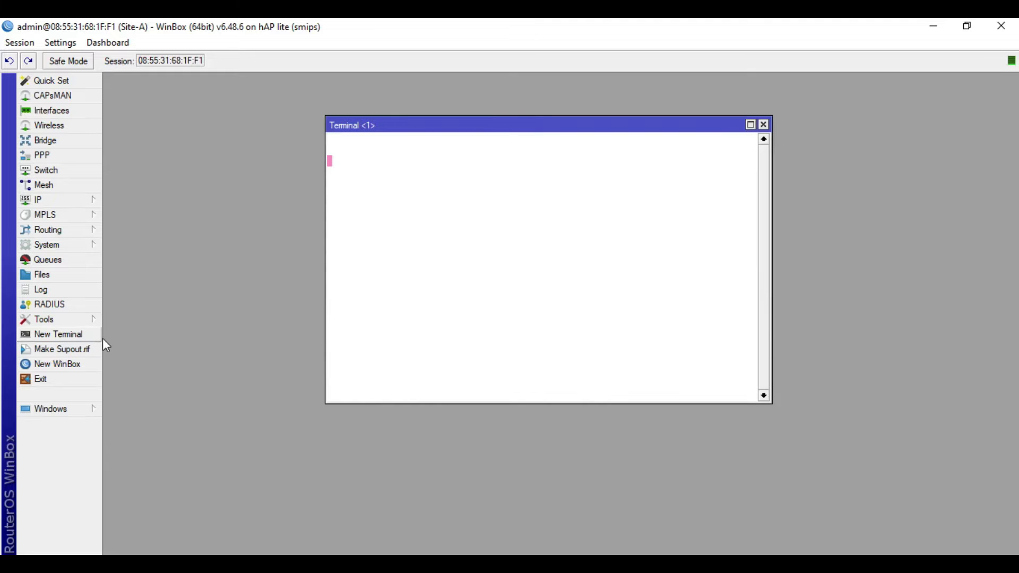
type("pnig goog")
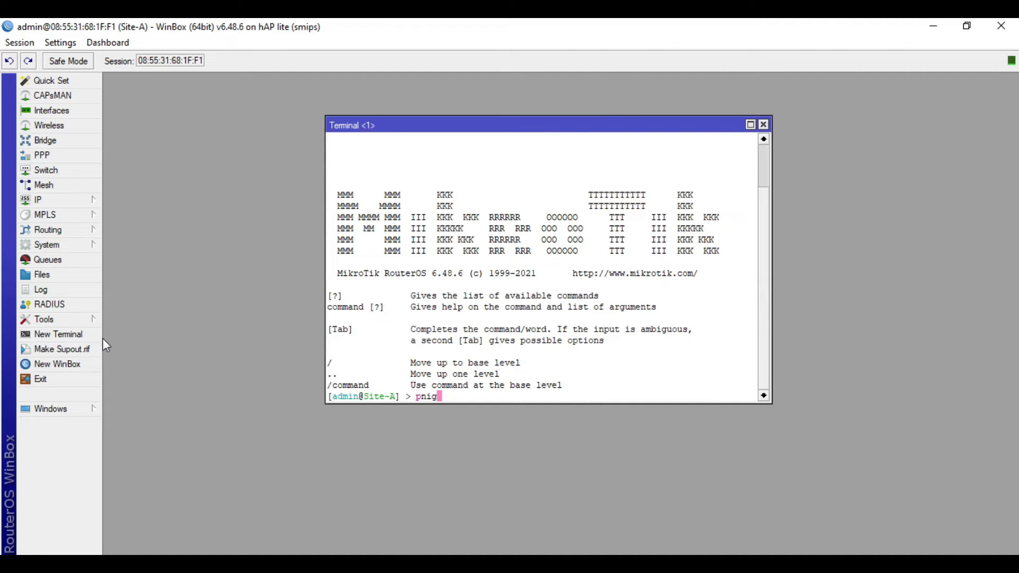
key("BackSpace")
key("BackSpace")
key("BackSpace")
key("BackSpace")
key("BackSpace")
key("BackSpace")
key("BackSpace")
key("BackSpace")
type("ing google.com")
key("Return")
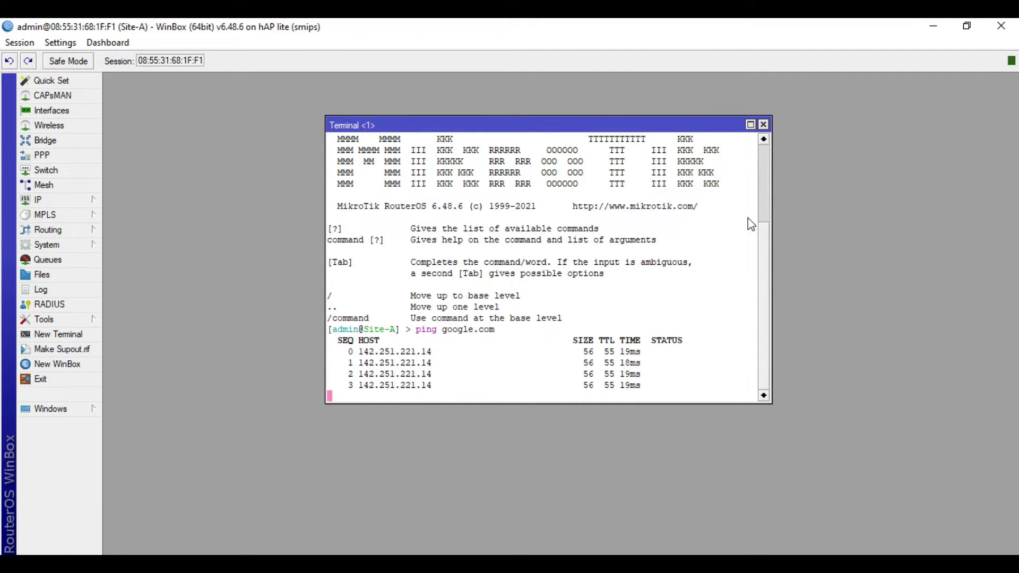
left_click(764, 124)
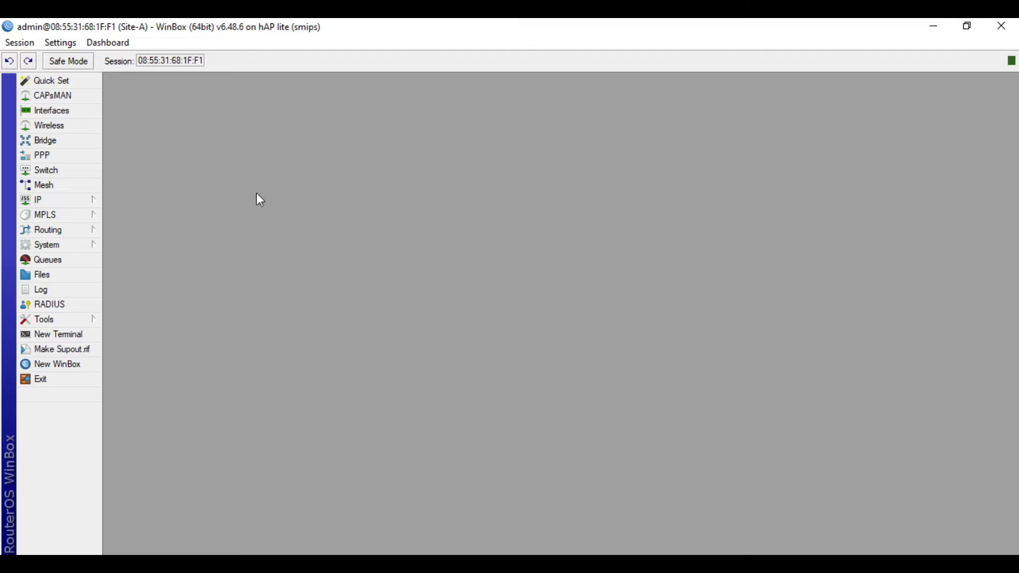
Enable Site-A's SSTP server on port 443 and apply the setting
left_click(68, 157)
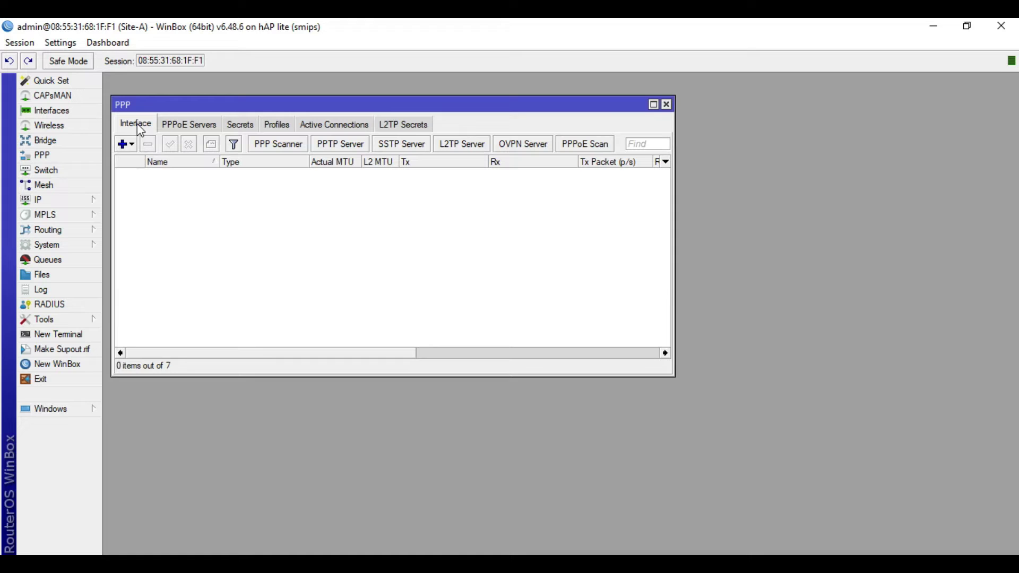
left_click(400, 146)
left_click(530, 210)
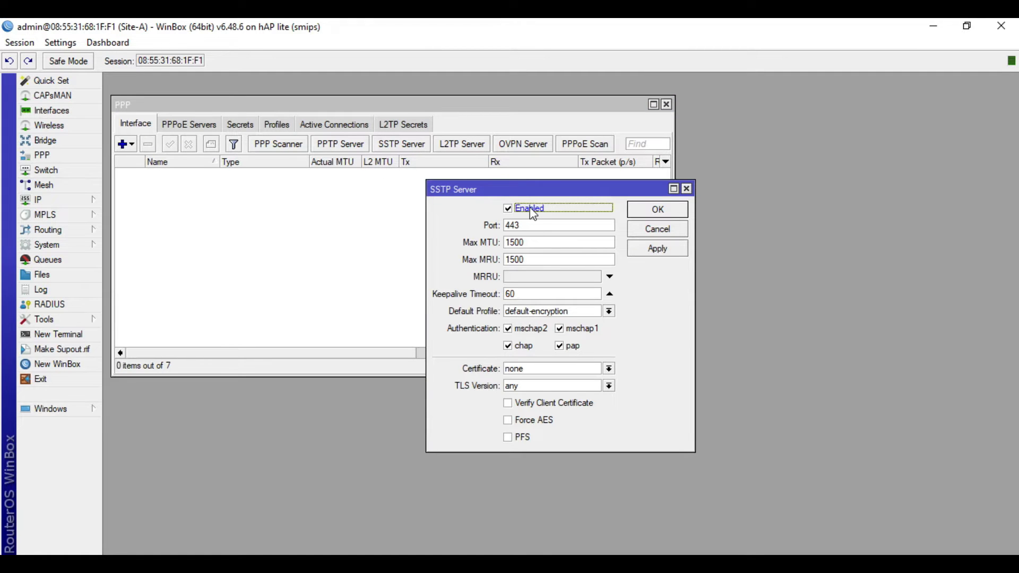
double_click(533, 228)
left_click(544, 226)
left_click_drag(534, 226, 506, 226)
left_click(527, 227)
double_click(526, 226)
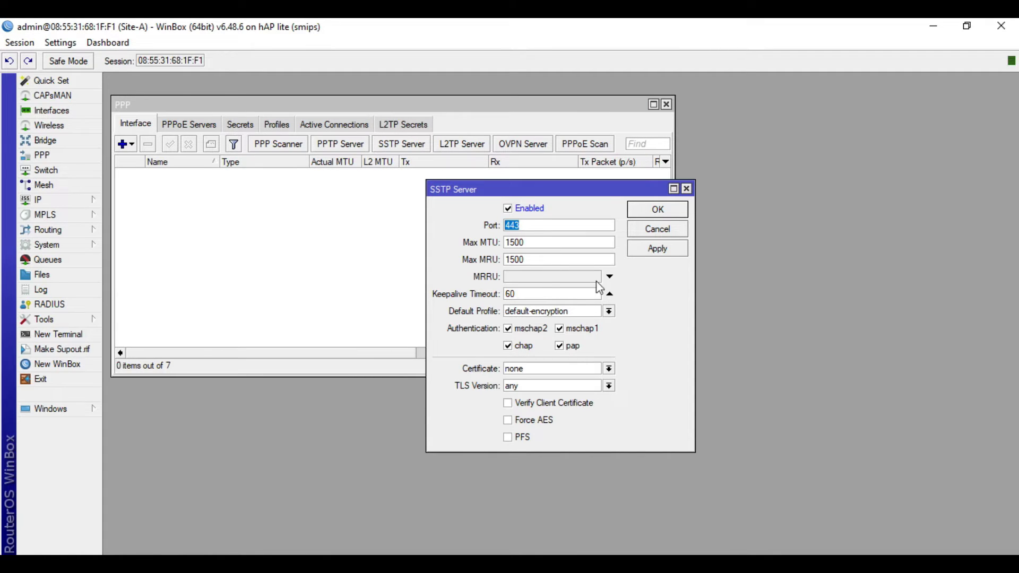
left_click(675, 250)
left_click(656, 209)
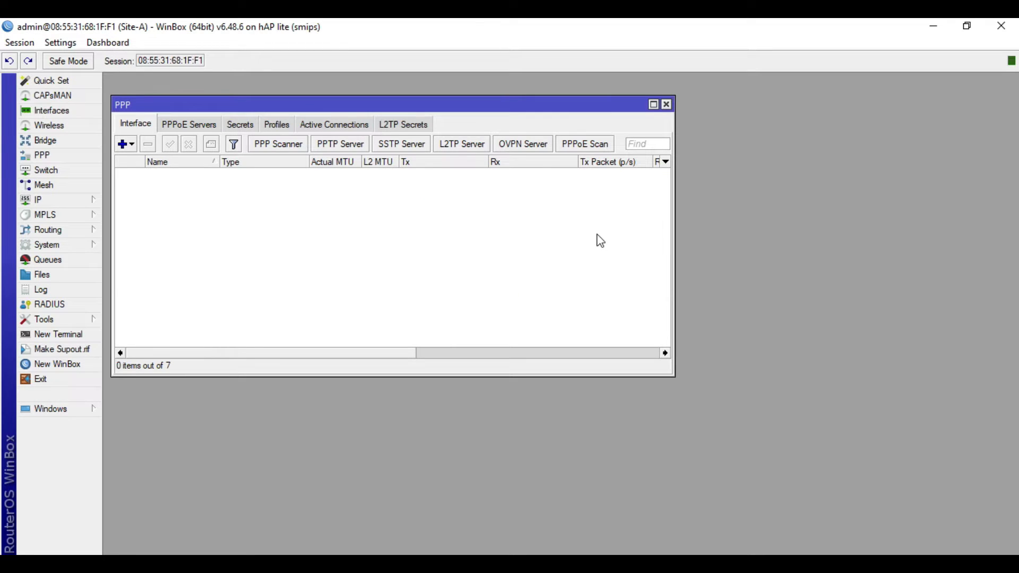
Set Only One to no in the default-encryption profile's Limits and apply it
left_click(285, 130)
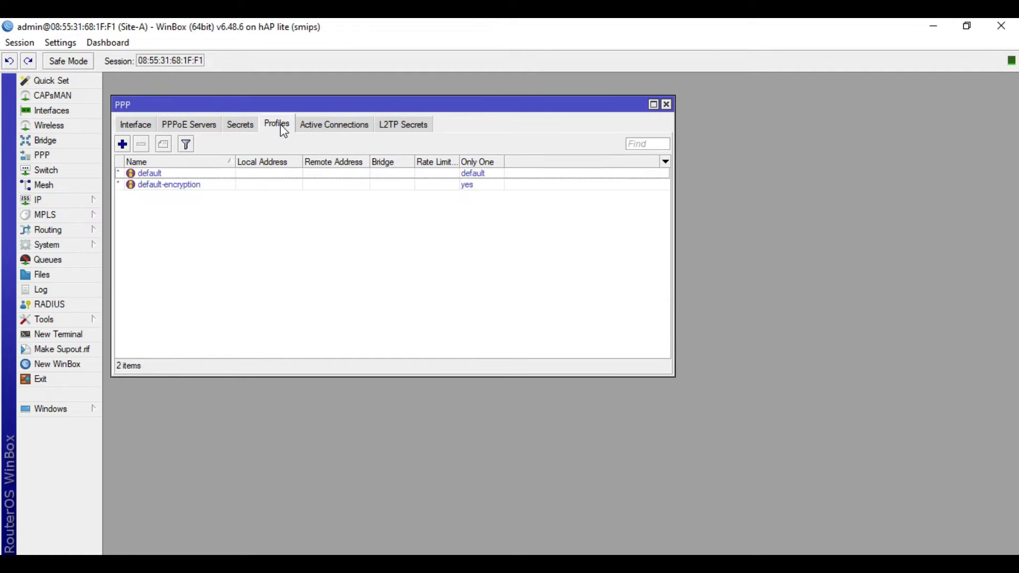
left_click(185, 190)
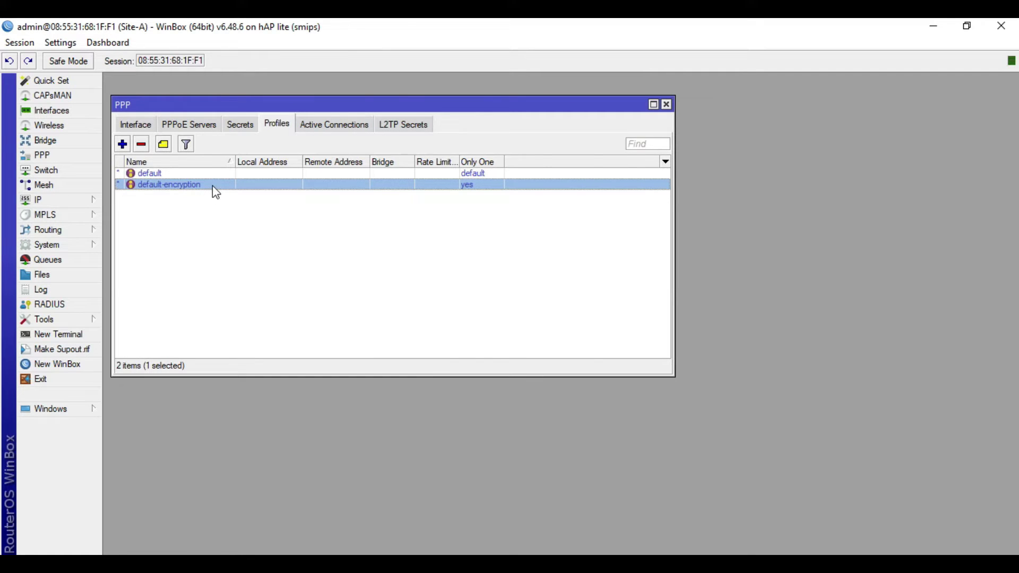
double_click(208, 190)
left_click(451, 152)
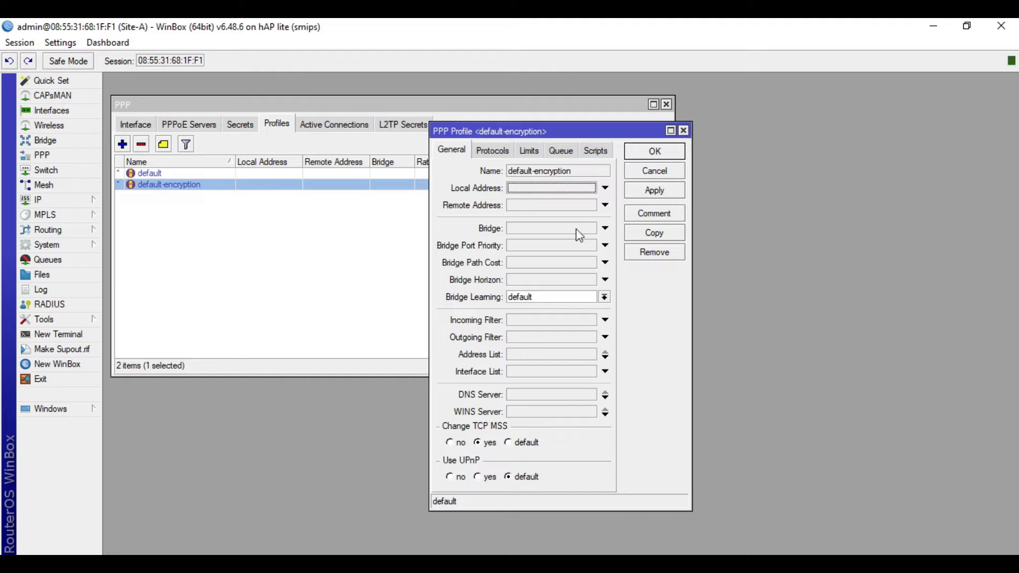
left_click(492, 151)
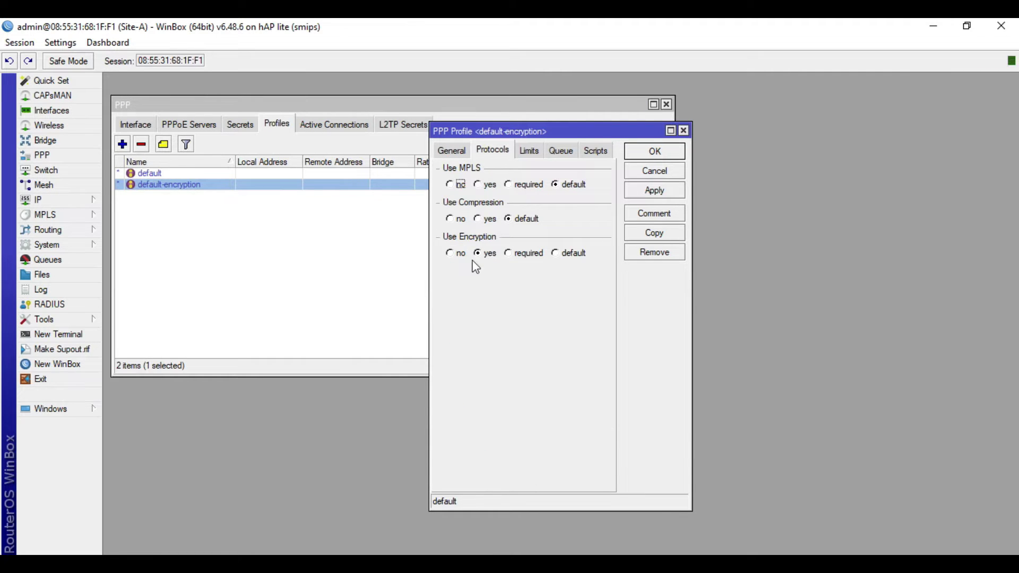
left_click(536, 153)
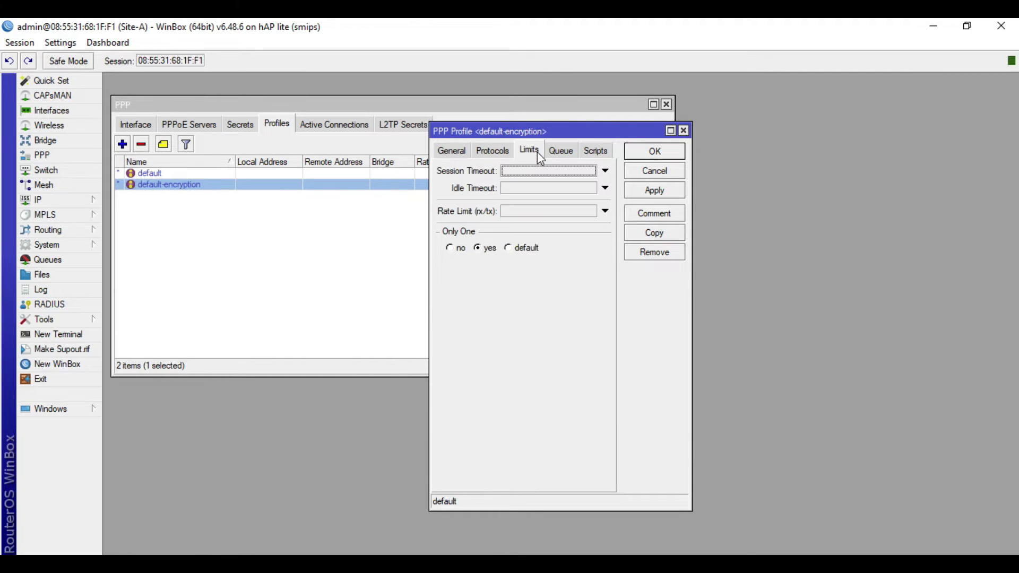
left_click(452, 251)
left_click(651, 194)
left_click(667, 153)
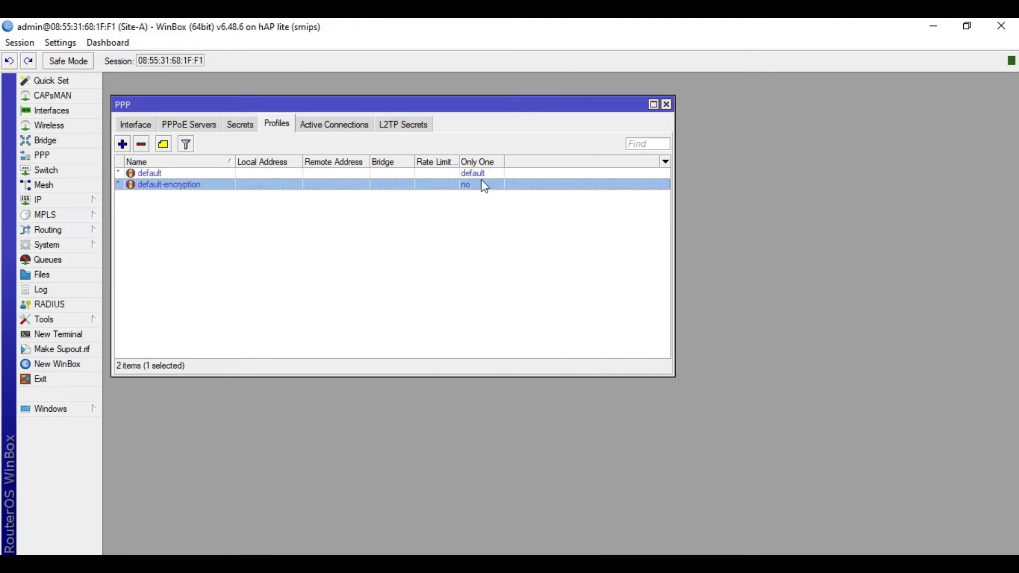
Add PPP secret sstp-test with a password, service sstp and profile default-encryption
left_click(241, 125)
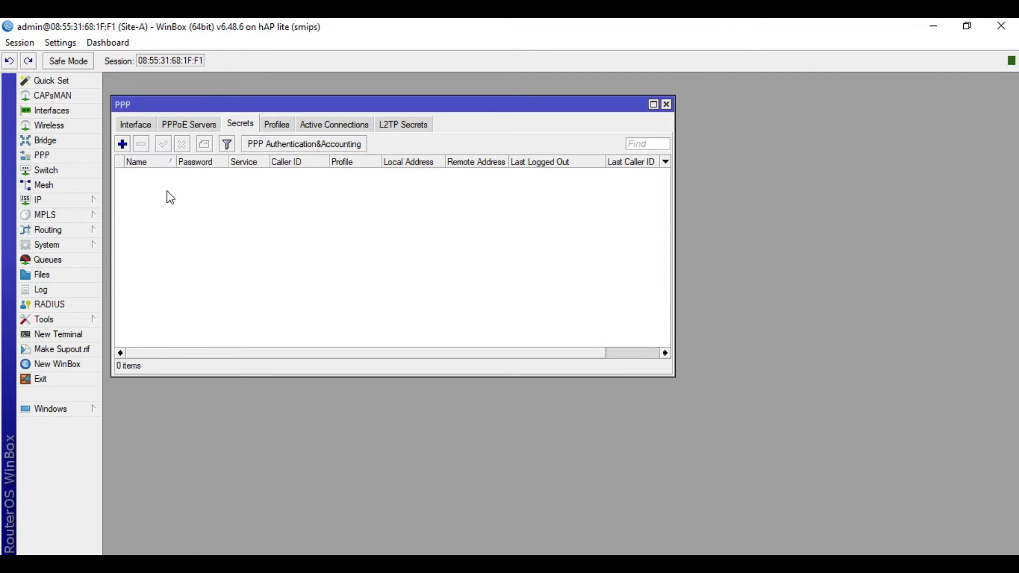
left_click(122, 144)
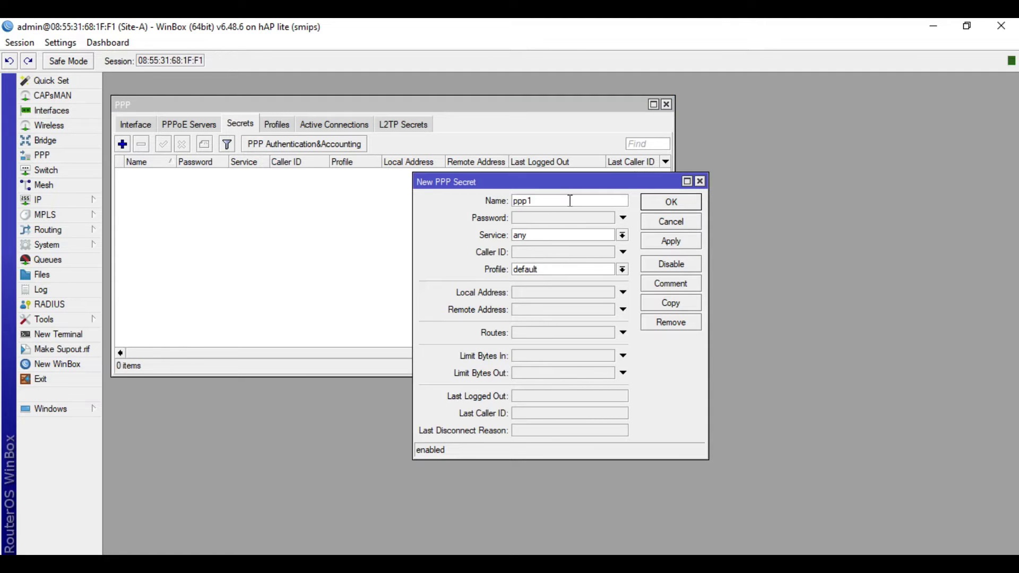
type("sstp-test")
left_click(557, 215)
type("12345")
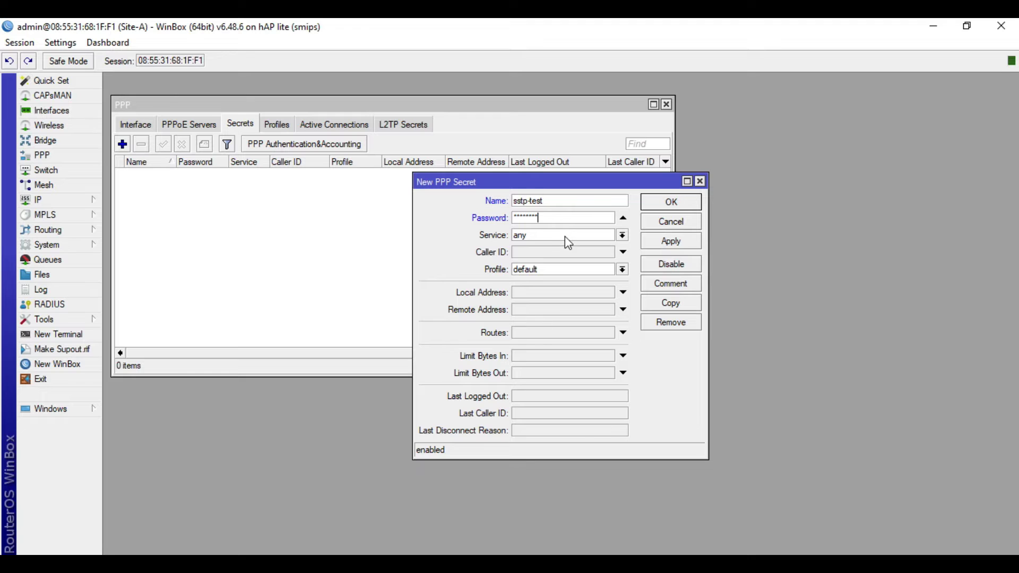
left_click(565, 237)
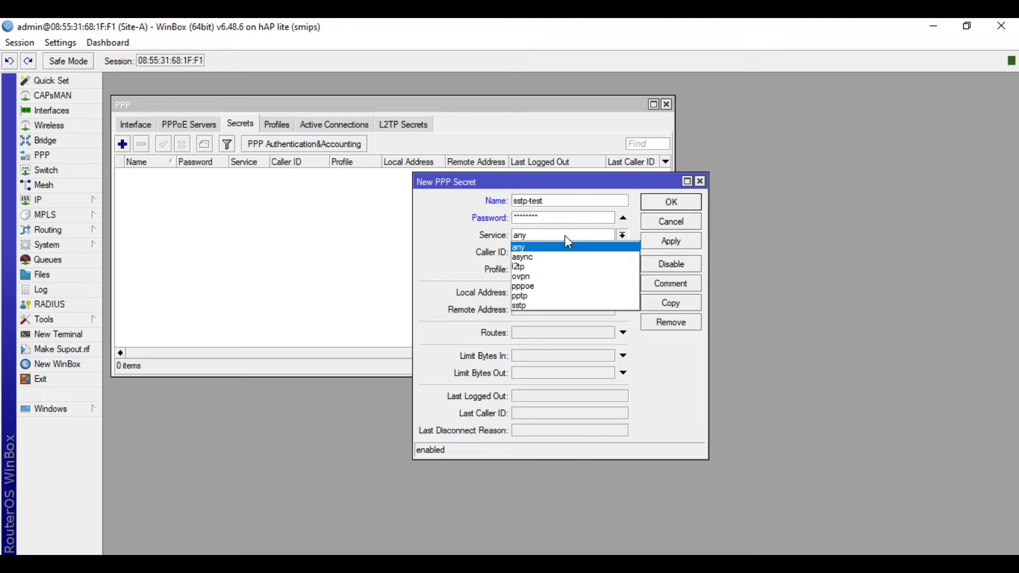
left_click(552, 306)
left_click(542, 272)
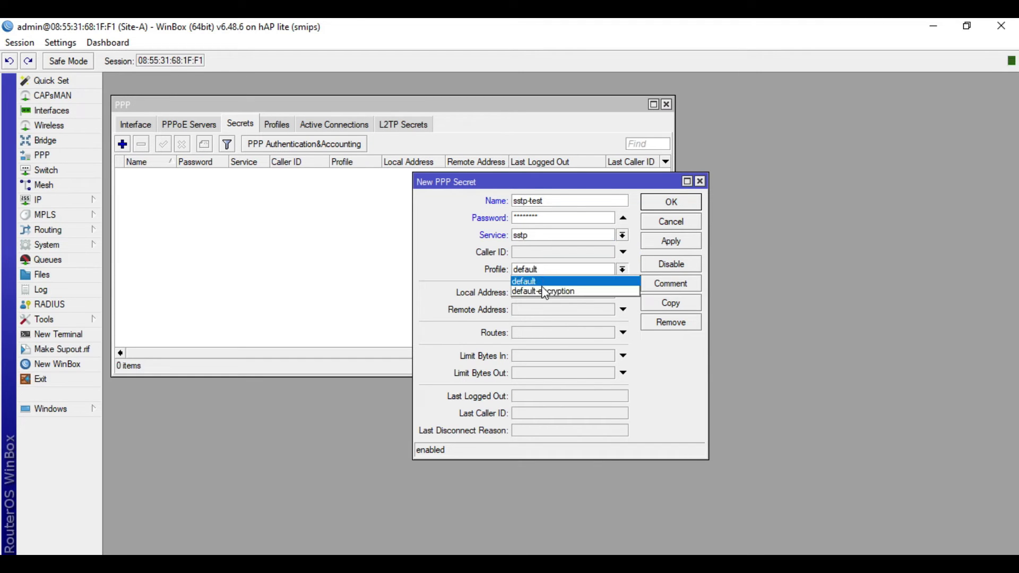
left_click(541, 290)
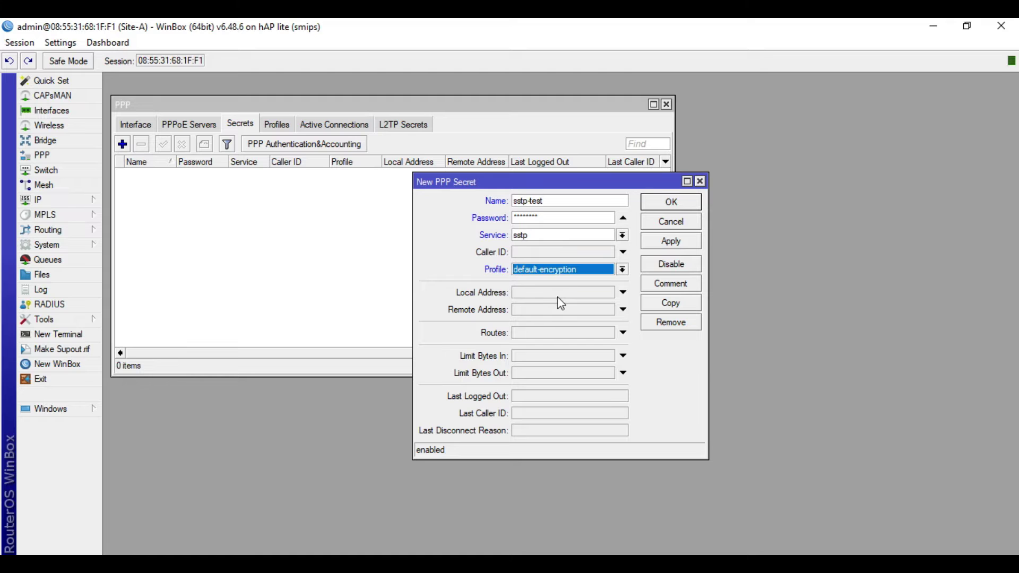
Give the secret local address 10.1.1.1 and remote address 10.2.2.2, checking the diagram, and save
left_click(556, 295)
type("10.1.1.1")
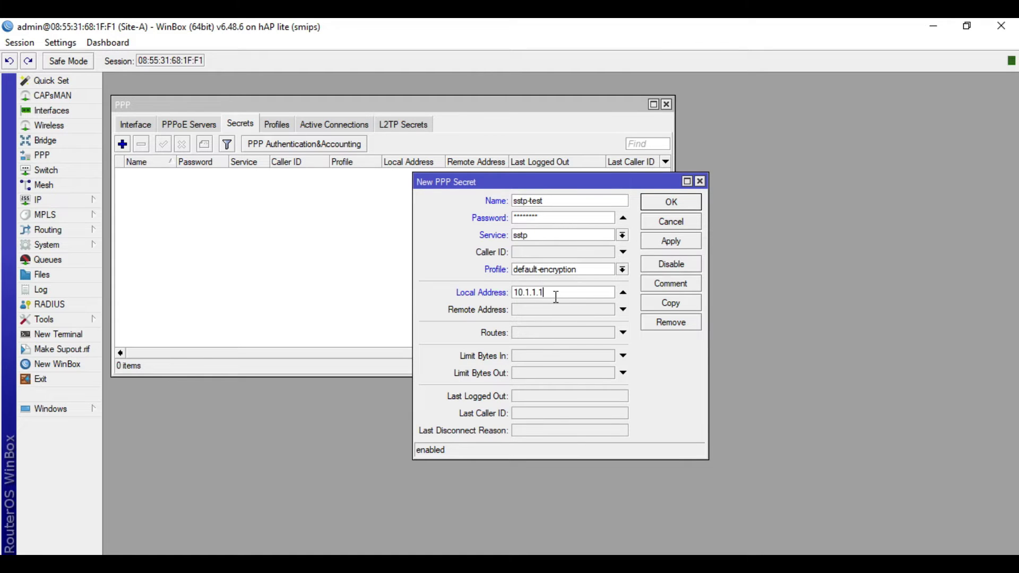
double_click(557, 295)
key("alt+Tab")
key("alt+Tab")
left_click(562, 310)
type("10.2.2.2")
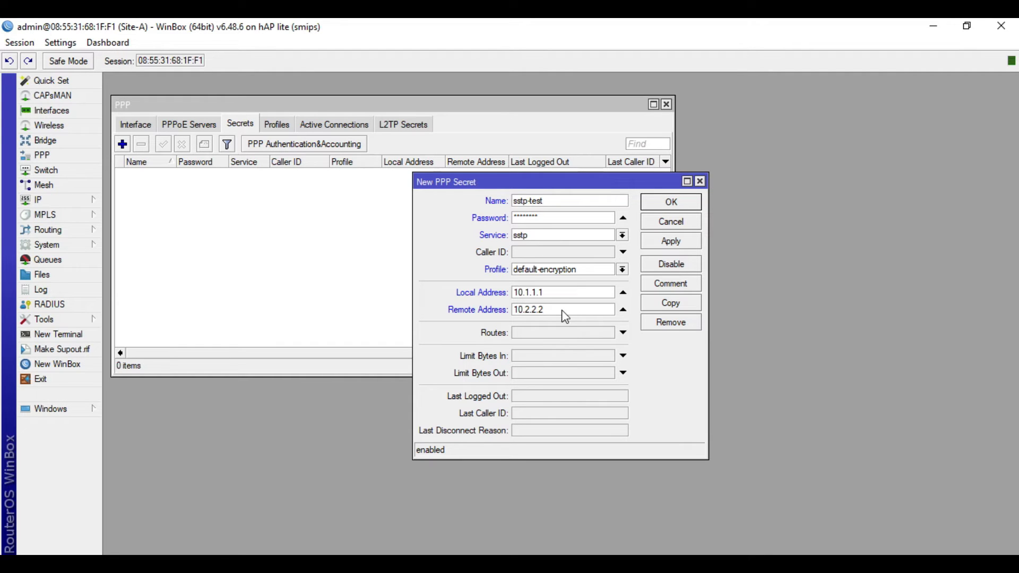
double_click(564, 312)
key("alt+Tab")
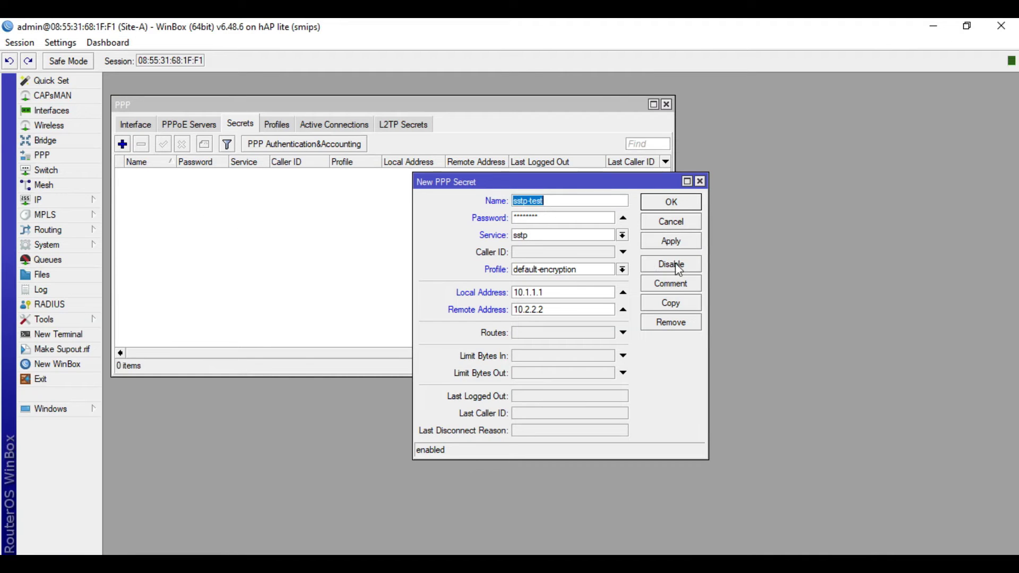
key("alt+Tab")
left_click(675, 243)
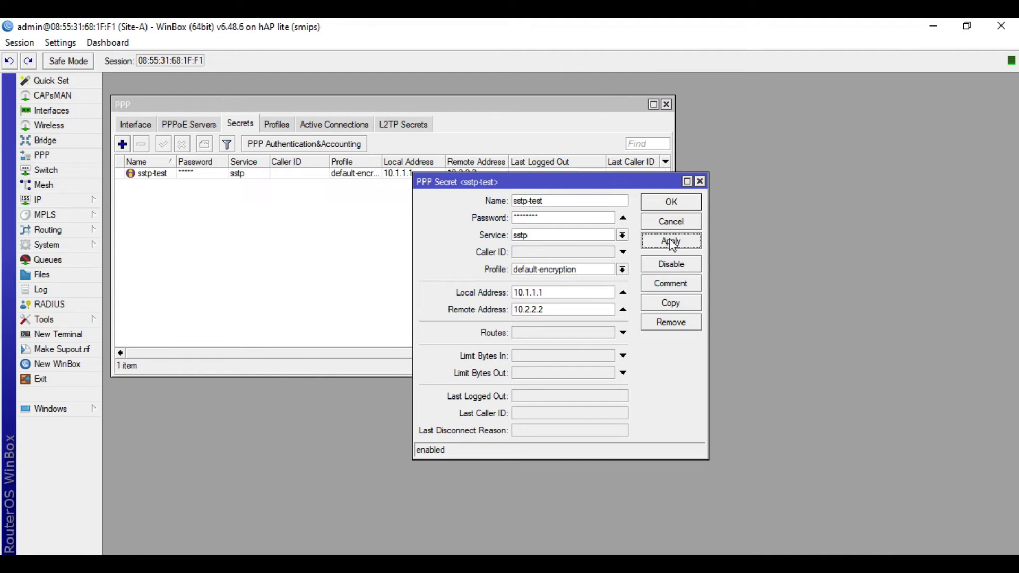
Confirm the new secret and minimize the VPN.pdf diagram in Foxit
left_click(683, 202)
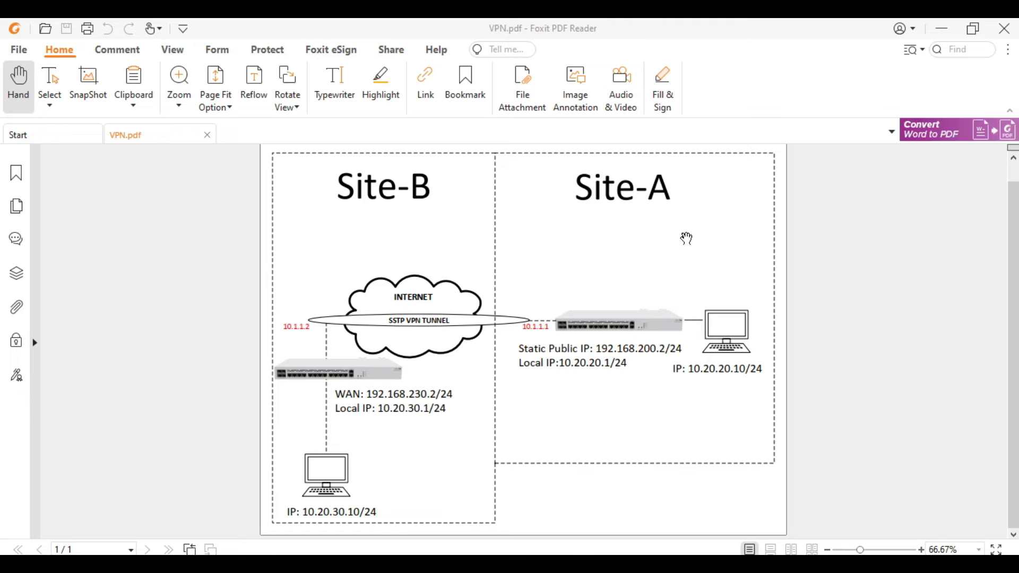
left_click(941, 29)
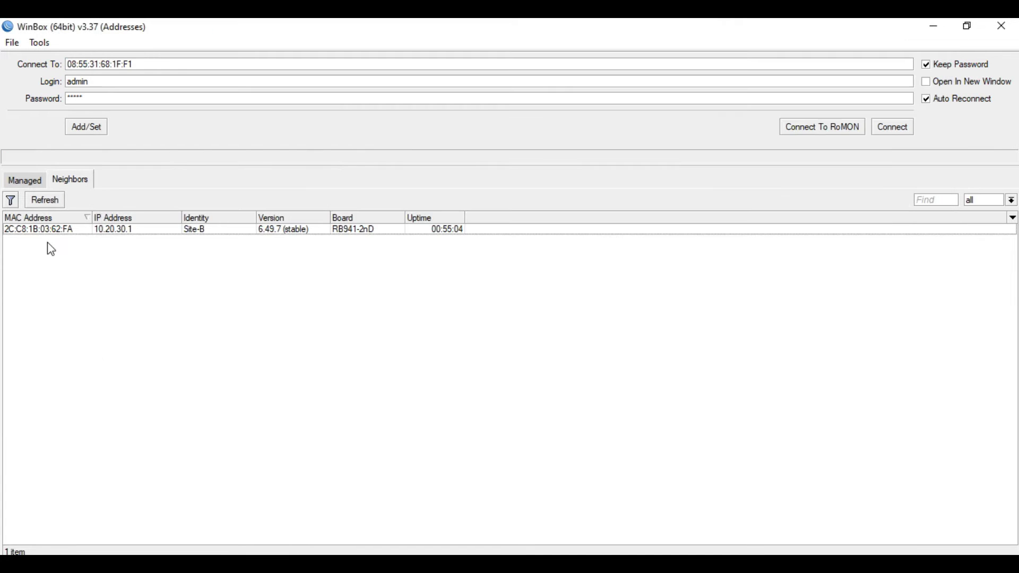
Log in to Site-B and inspect ether1's settings without changes
left_click(43, 231)
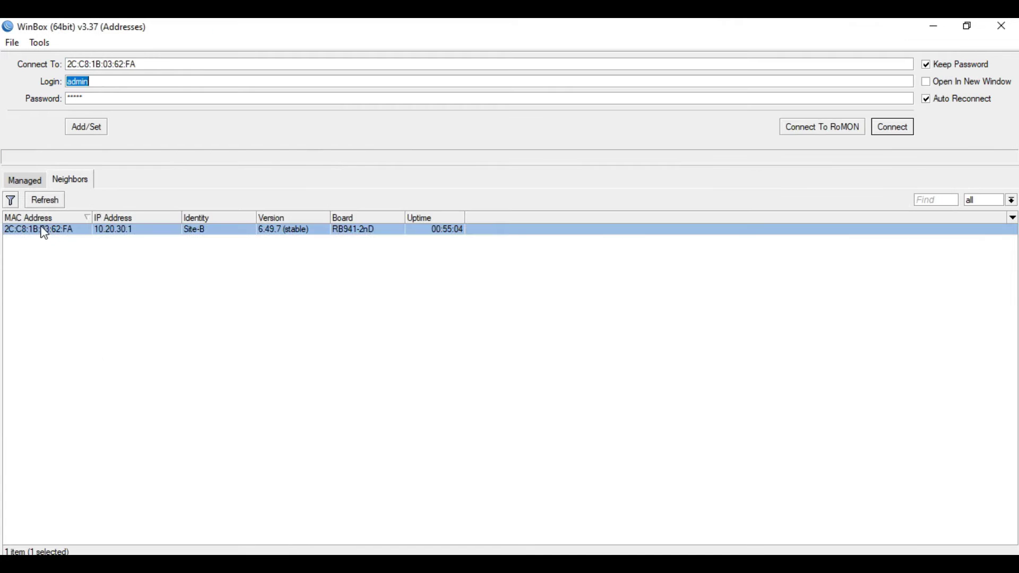
left_click(892, 128)
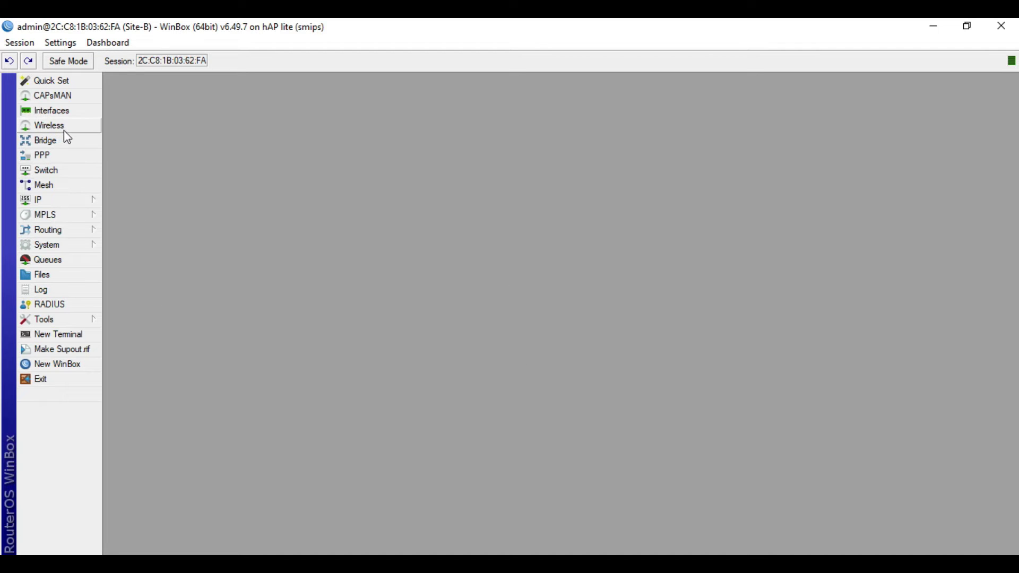
left_click(72, 114)
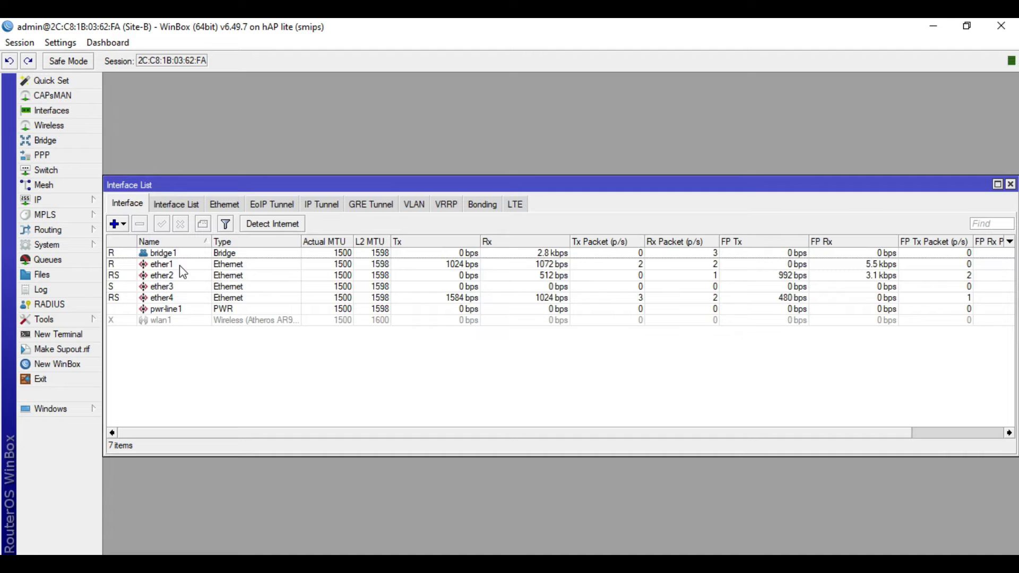
left_click(180, 266)
double_click(180, 266)
left_click(689, 199)
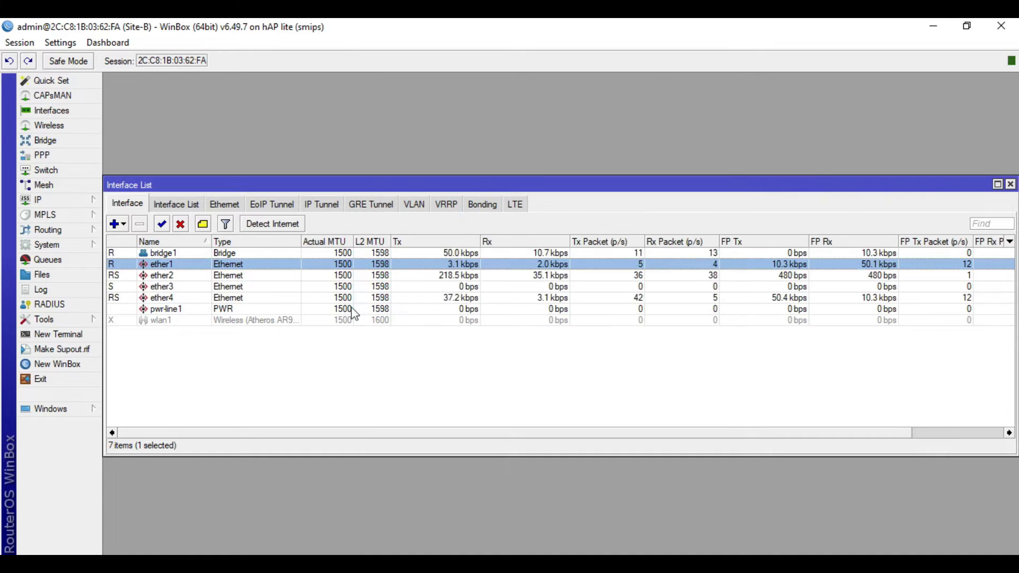
View bridge1 and its ports ether2, ether3 and ether4
left_click(55, 141)
left_click(124, 221)
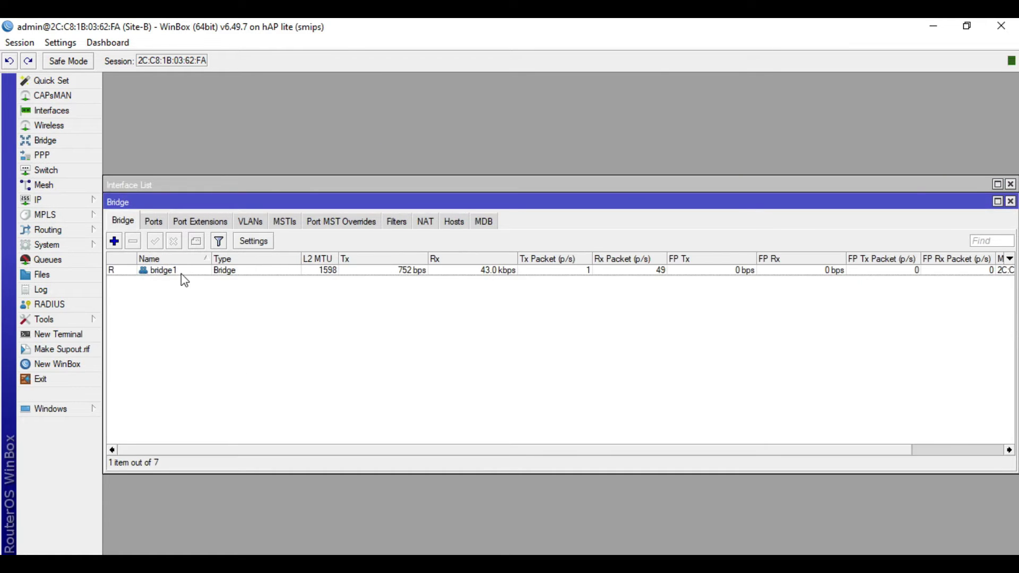
left_click(183, 272)
left_click(154, 221)
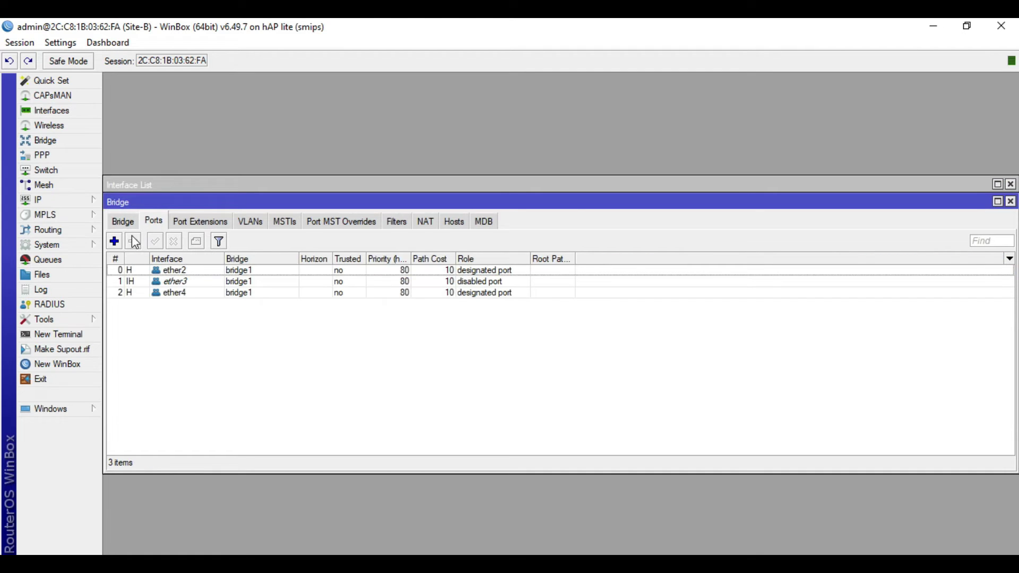
left_click(185, 271)
key("Down")
key("Down")
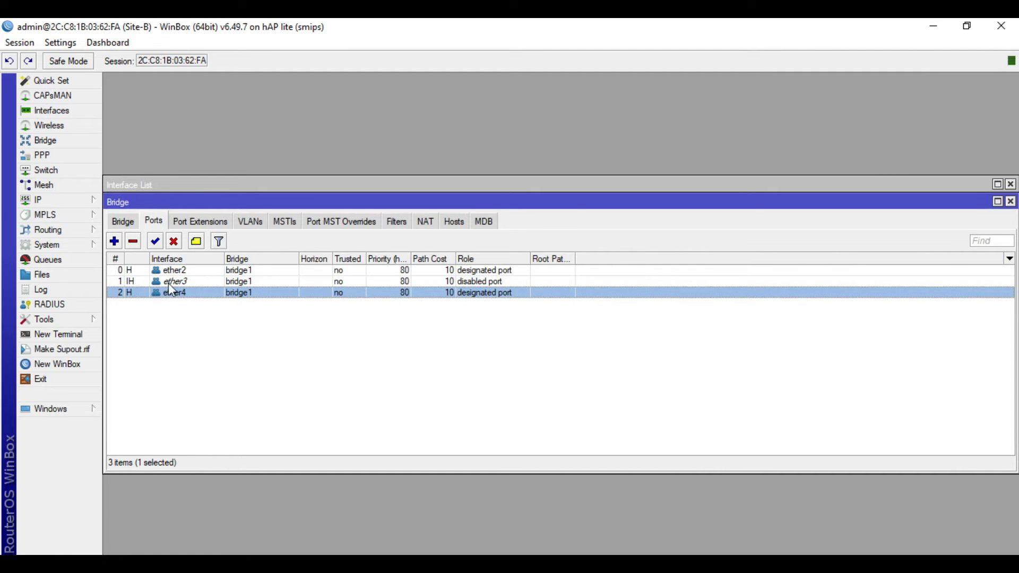
Inspect Site-B's addresses 10.20.30.1/24 and 192.168.230.2/24, cancelling both dialogs
left_click(60, 200)
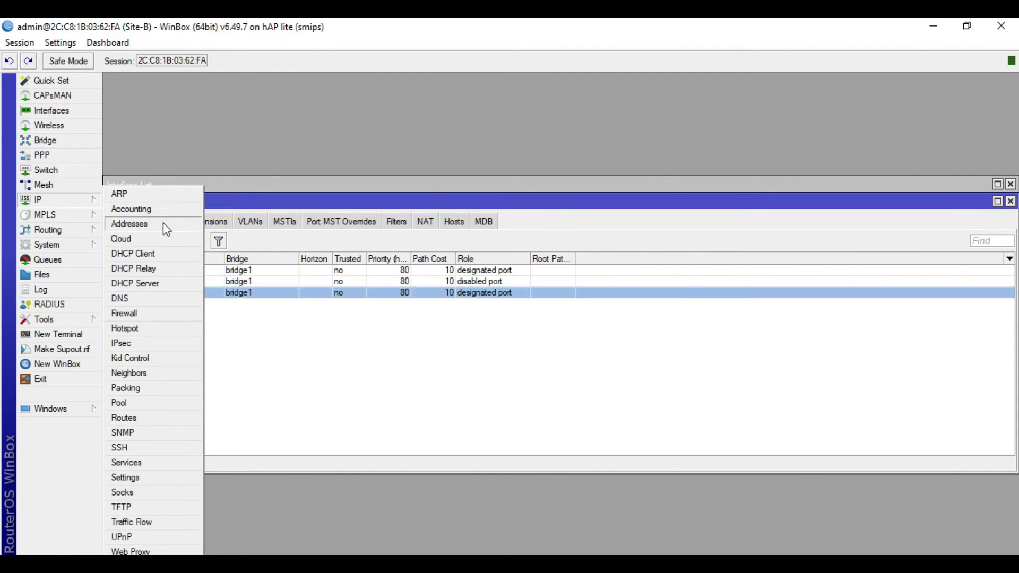
left_click(161, 223)
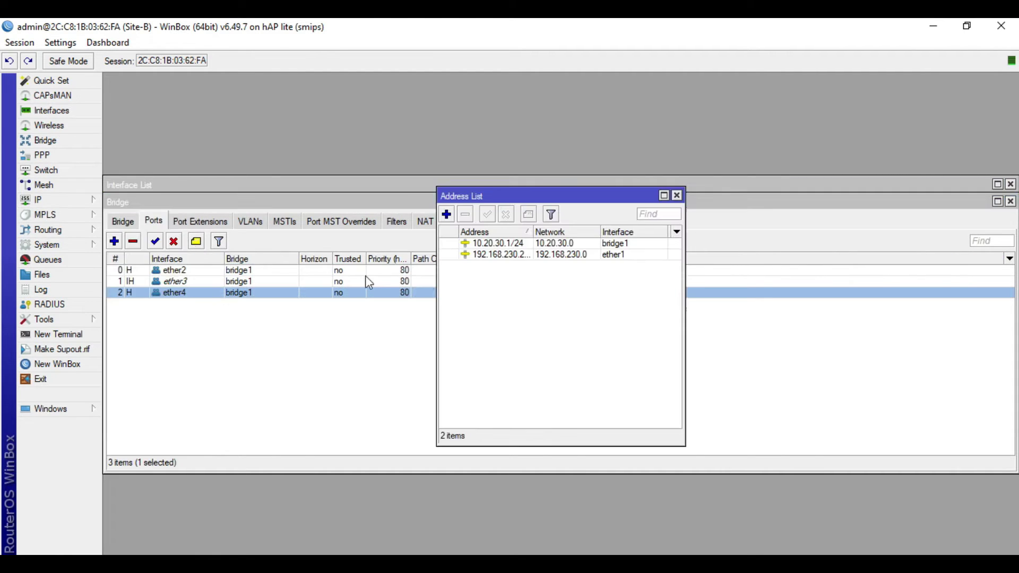
double_click(610, 244)
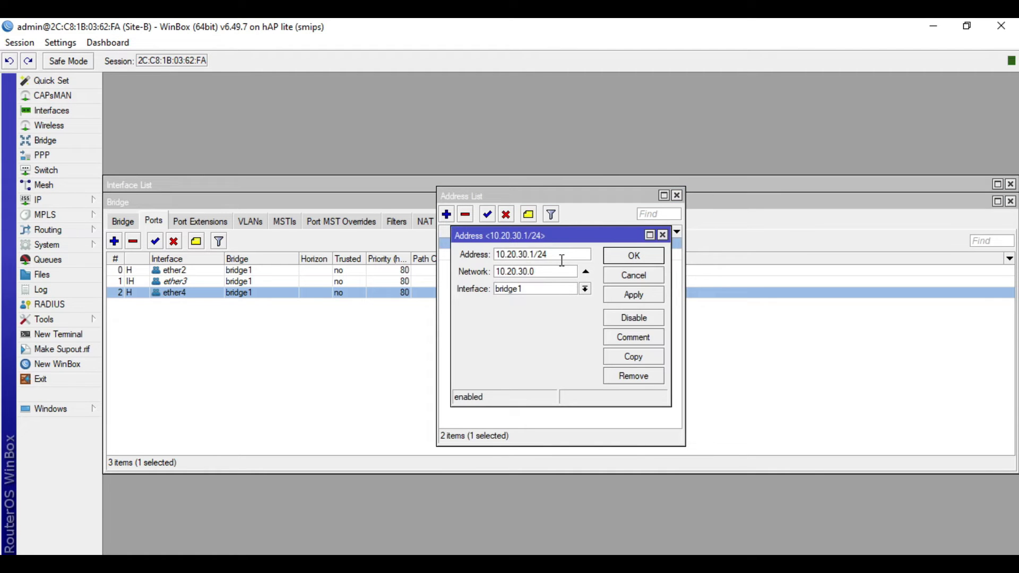
left_click(617, 276)
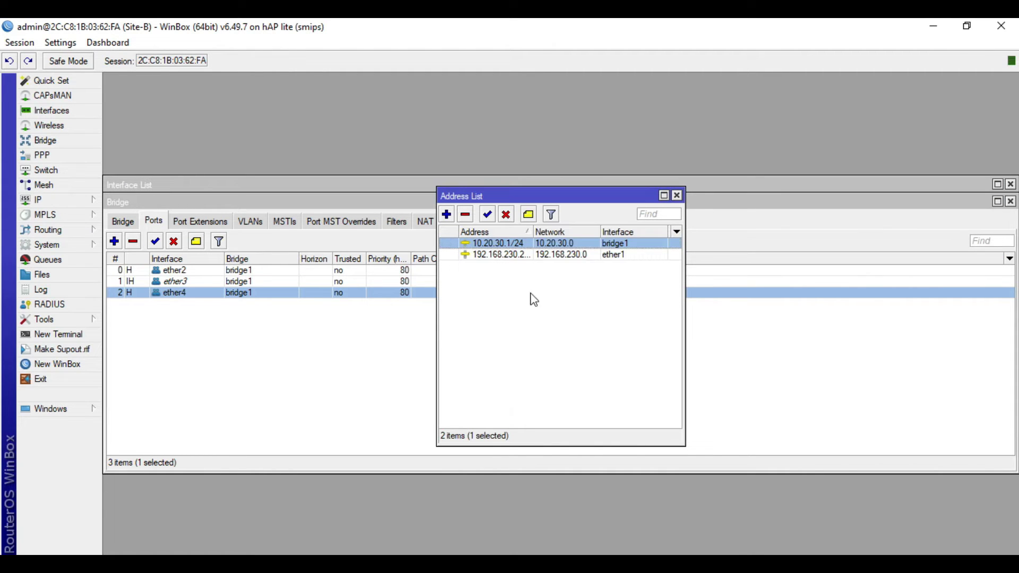
left_click(636, 254)
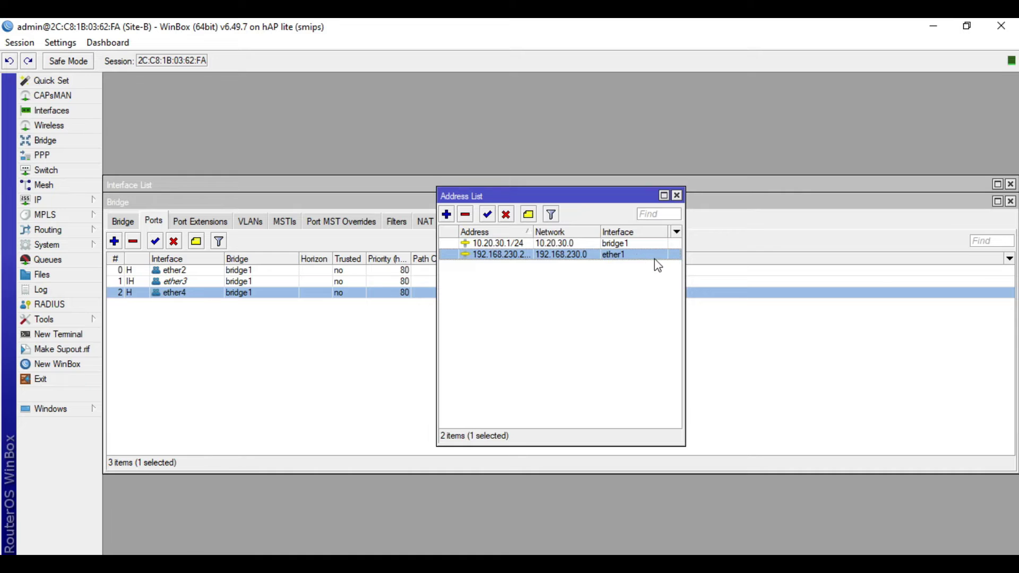
double_click(654, 258)
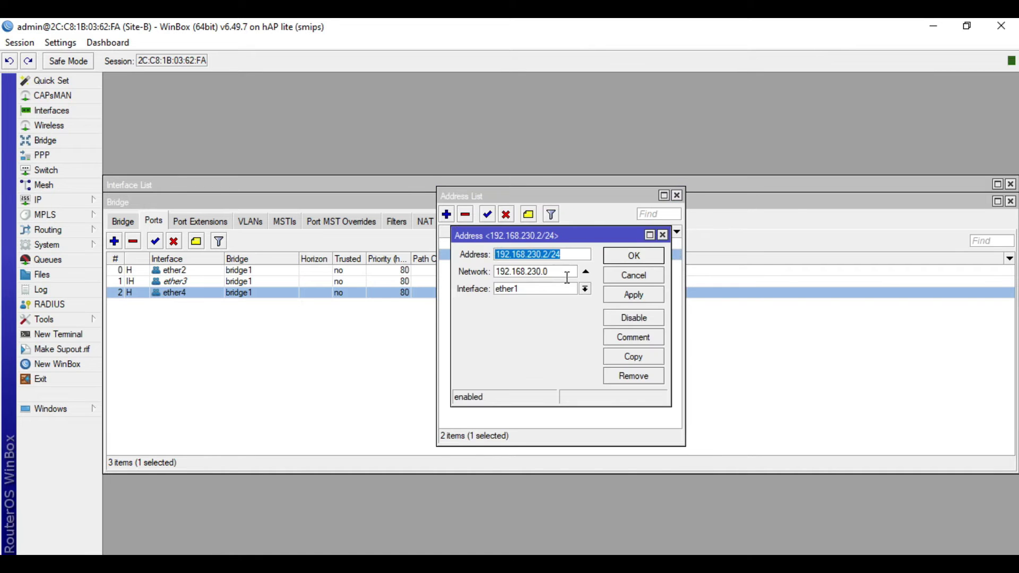
left_click(576, 261)
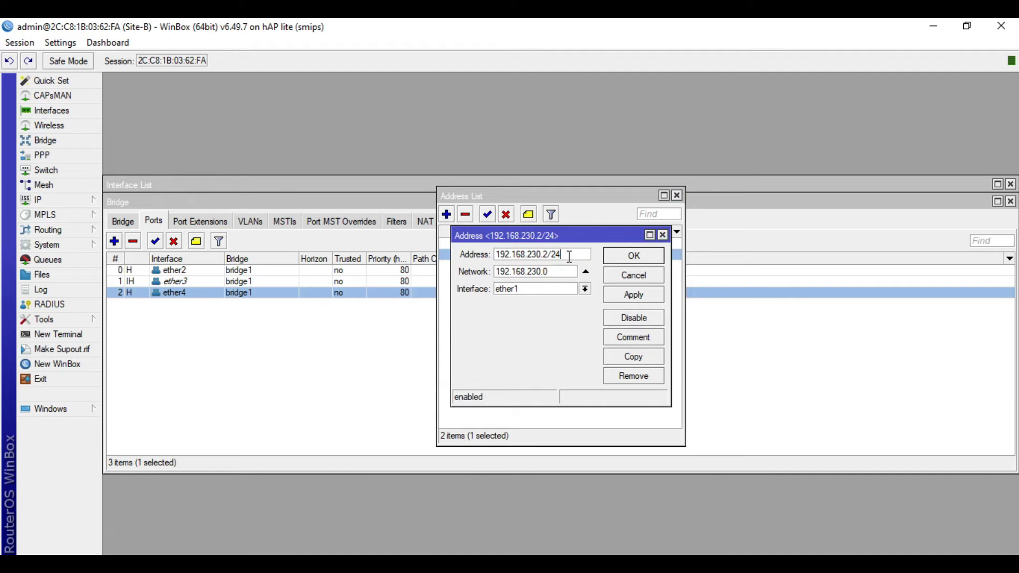
left_click(655, 274)
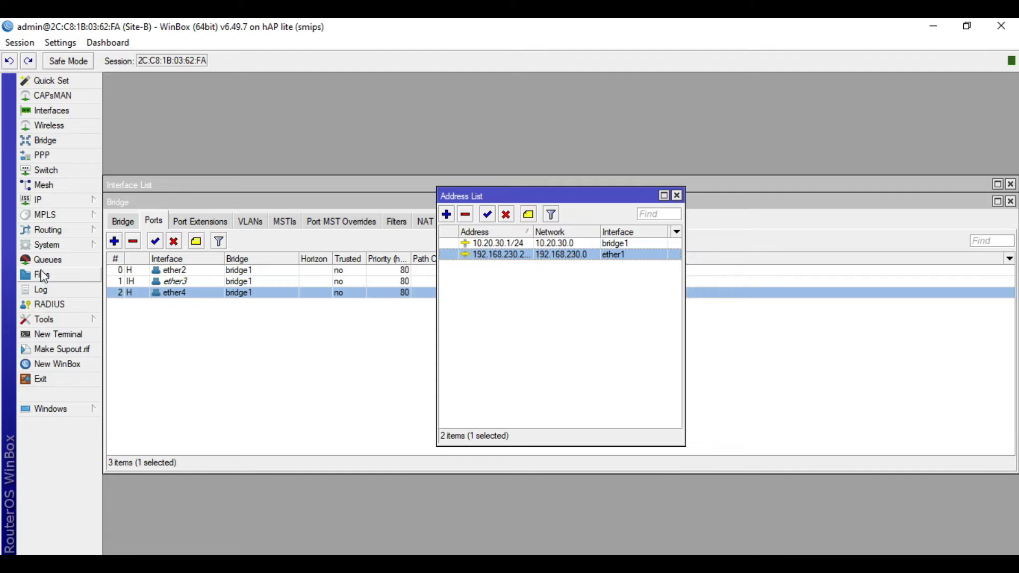
Review Site-B's DNS settings and masquerade NAT rule without changes
left_click(79, 200)
left_click(135, 299)
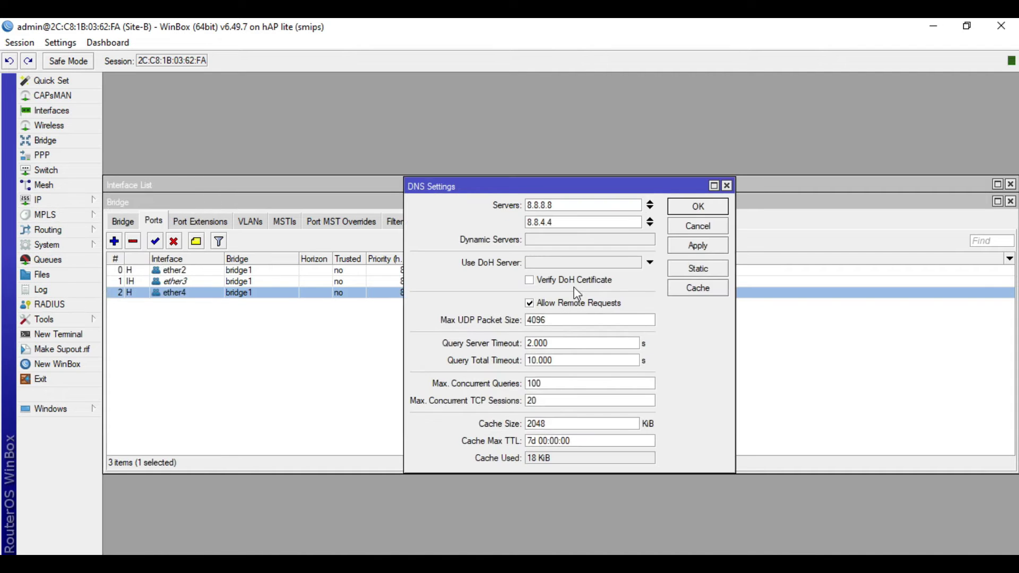
left_click(690, 226)
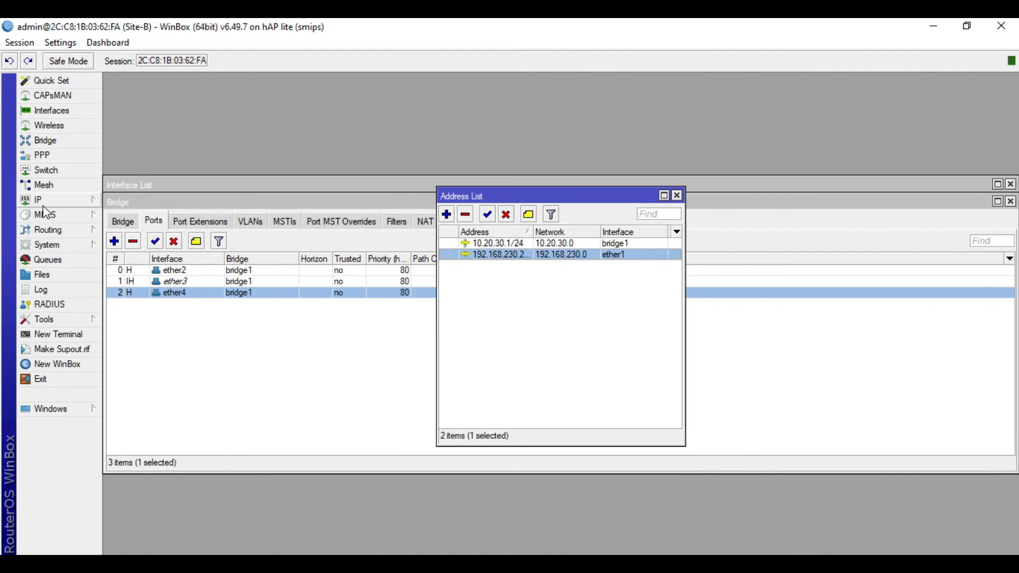
left_click(58, 200)
left_click(137, 314)
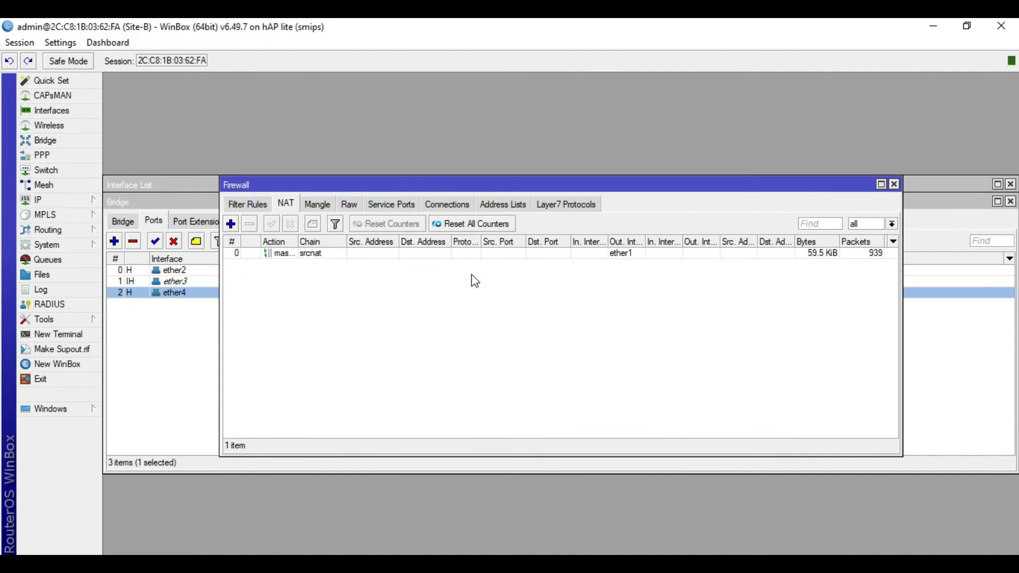
double_click(469, 253)
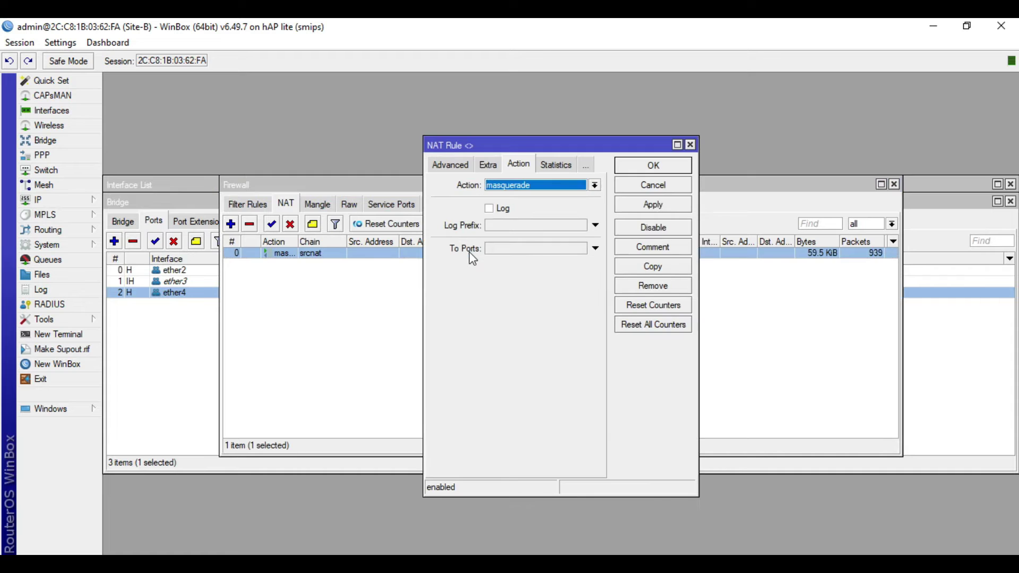
left_click(445, 164)
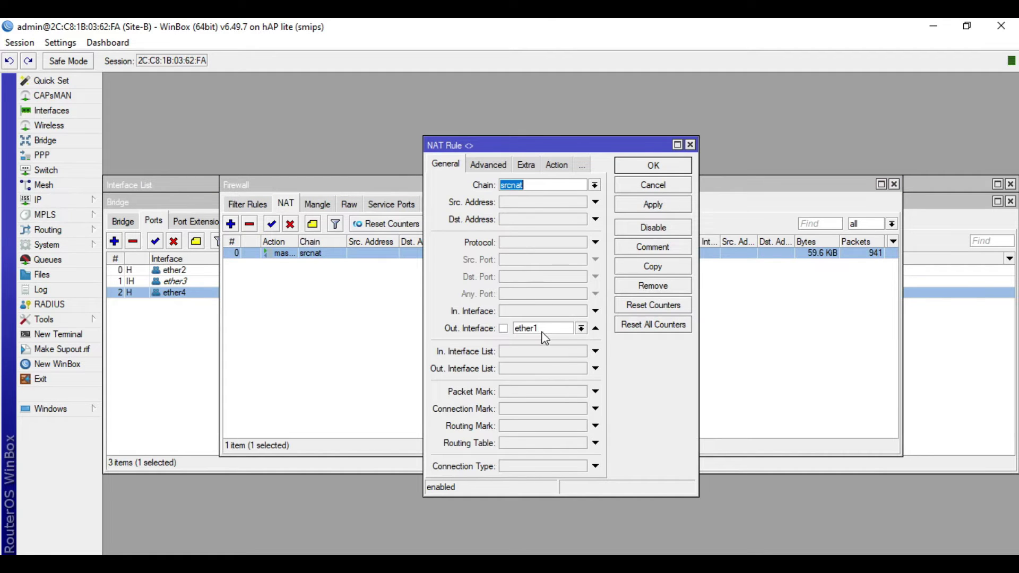
left_click(653, 165)
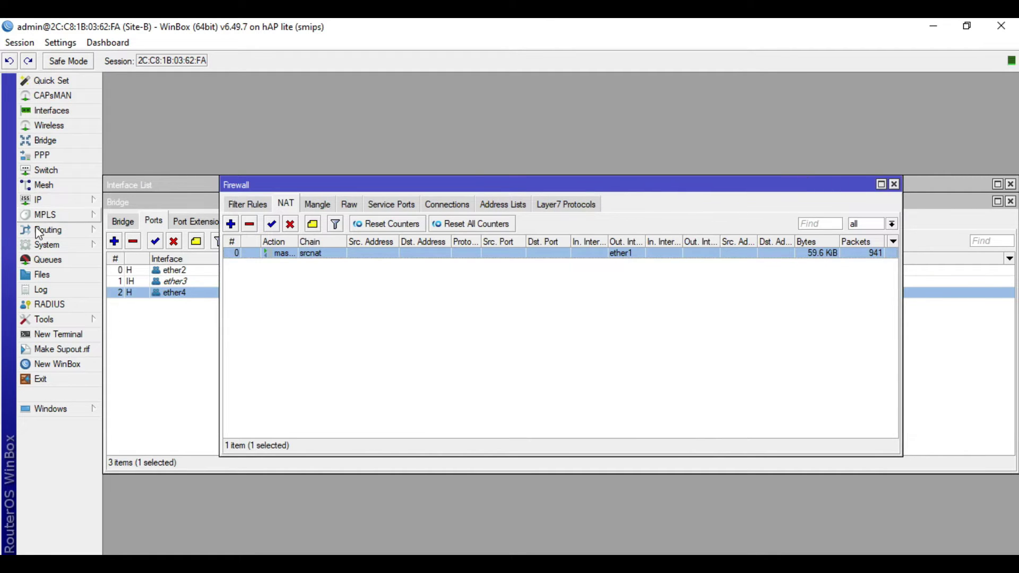
Check the router identity, then close the firewall, bridge, interface and address windows
left_click(68, 245)
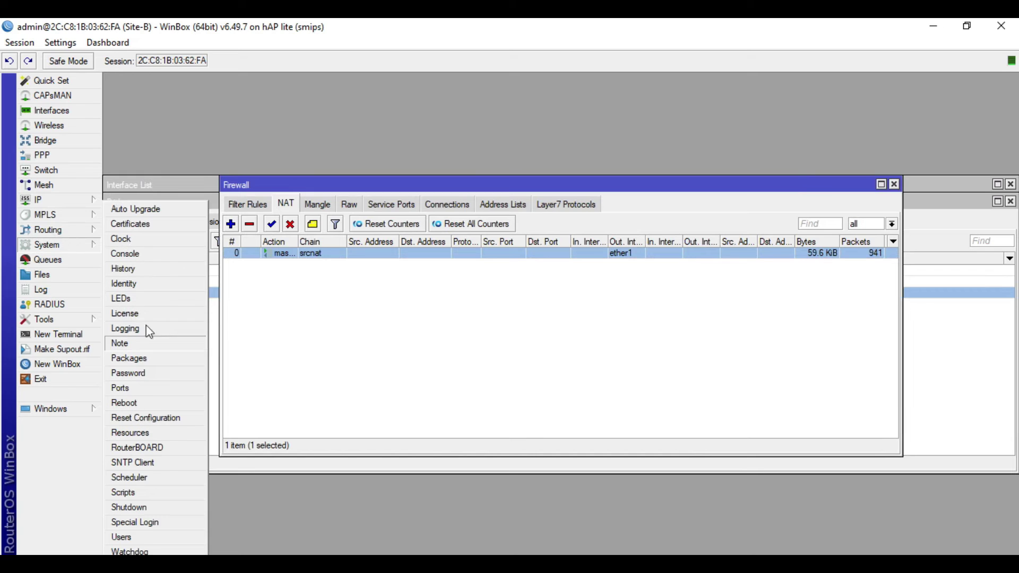
left_click(148, 287)
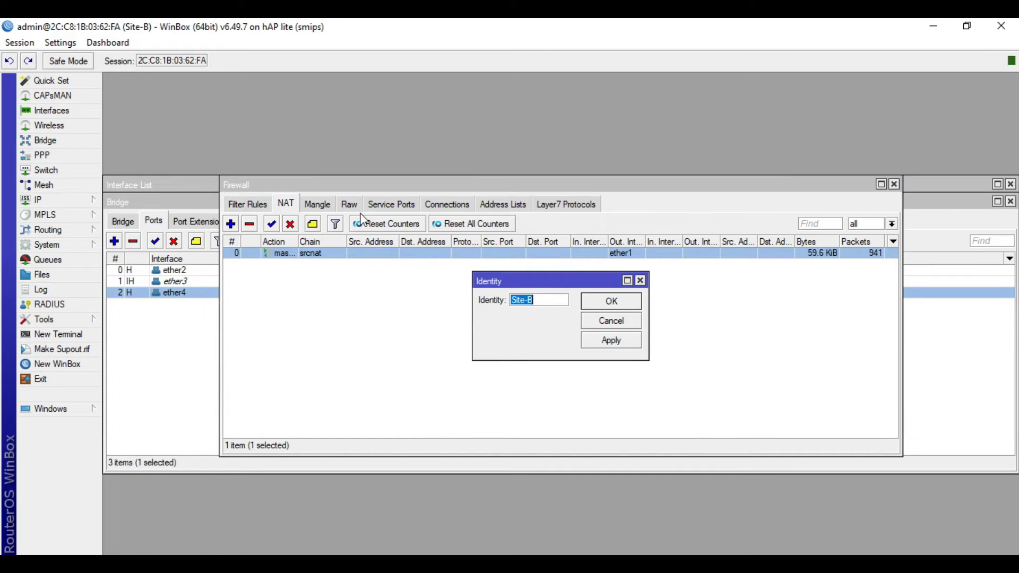
left_click(624, 325)
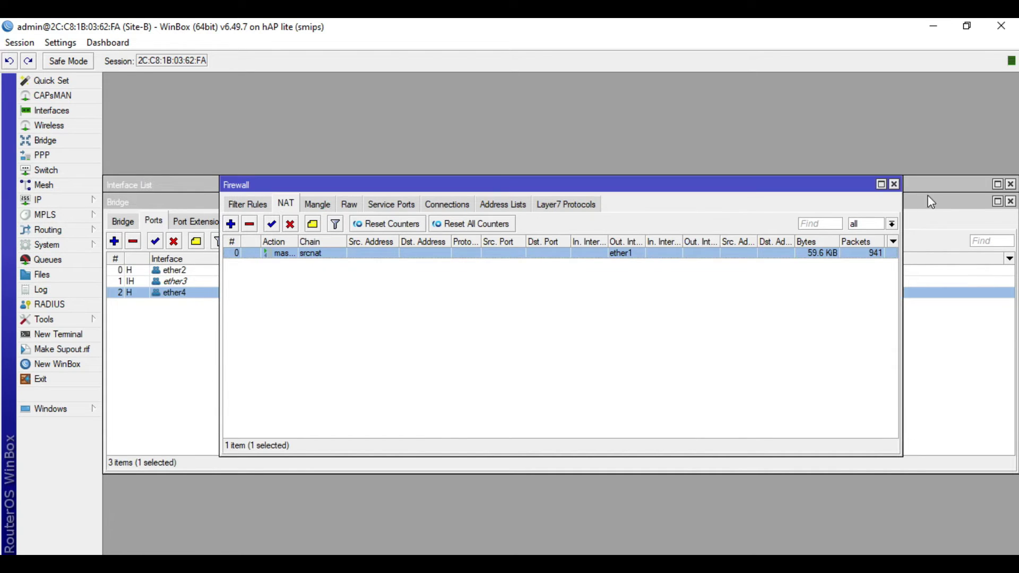
left_click(894, 184)
left_click(1010, 202)
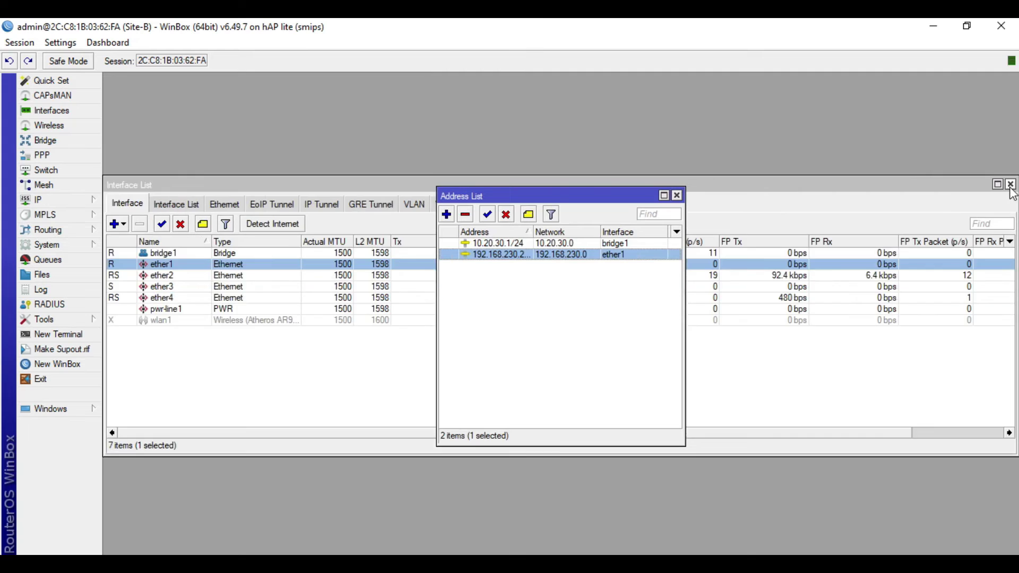
left_click(1010, 184)
left_click(677, 196)
Ping google.com from a new router terminal, getting replies from 142.251.221.14, then close the terminal
left_click(52, 336)
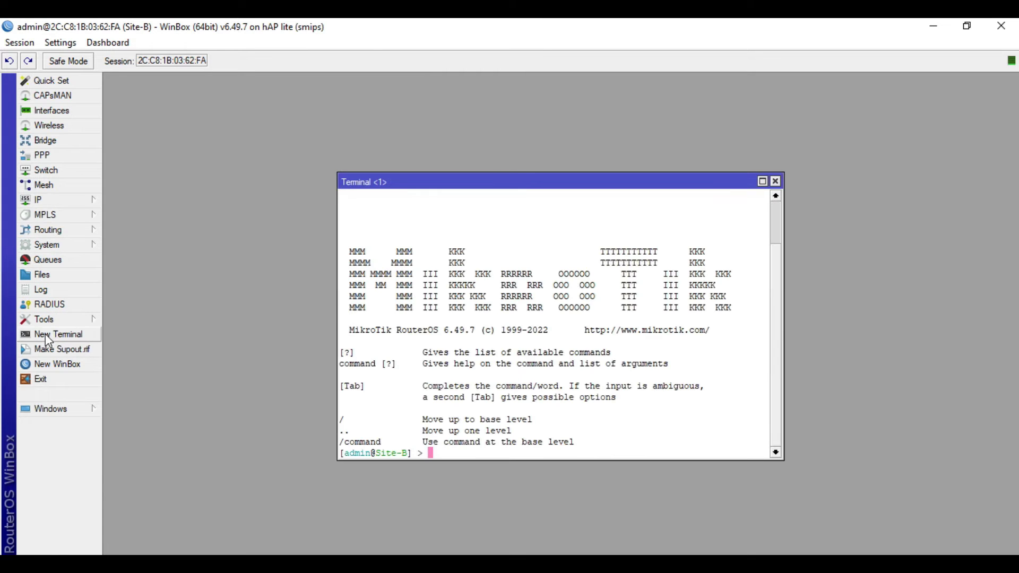
type("ping google.com")
key("Return")
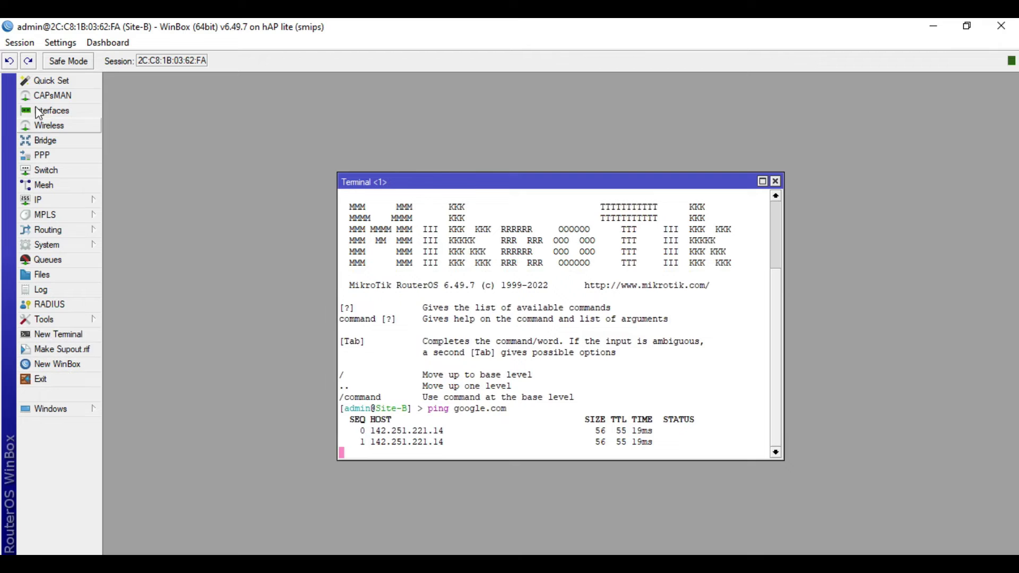
left_click(775, 182)
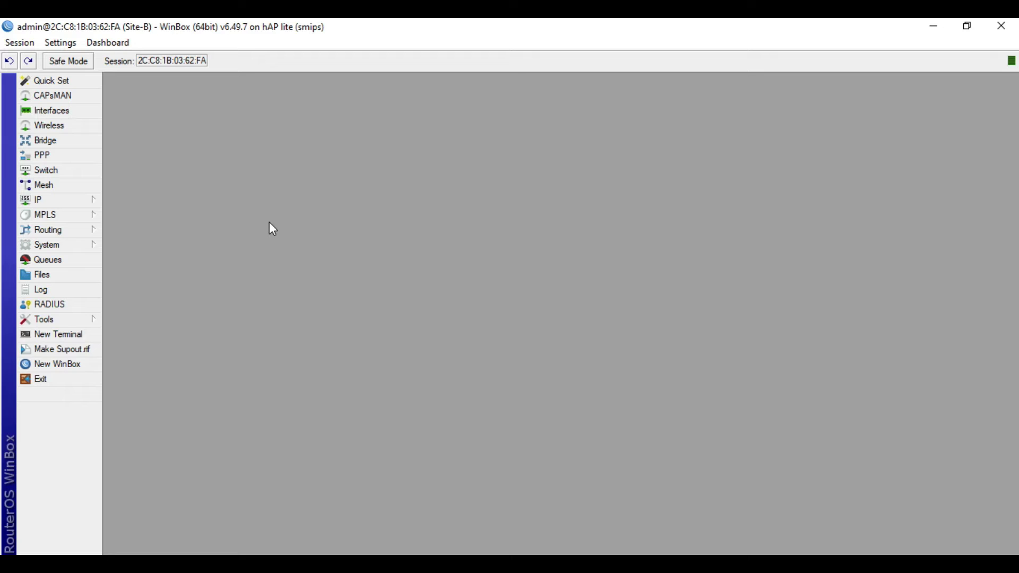
Add a new SSTP Client interface under PPP and name it VPN-to-SITE-A
left_click(64, 156)
left_click(132, 204)
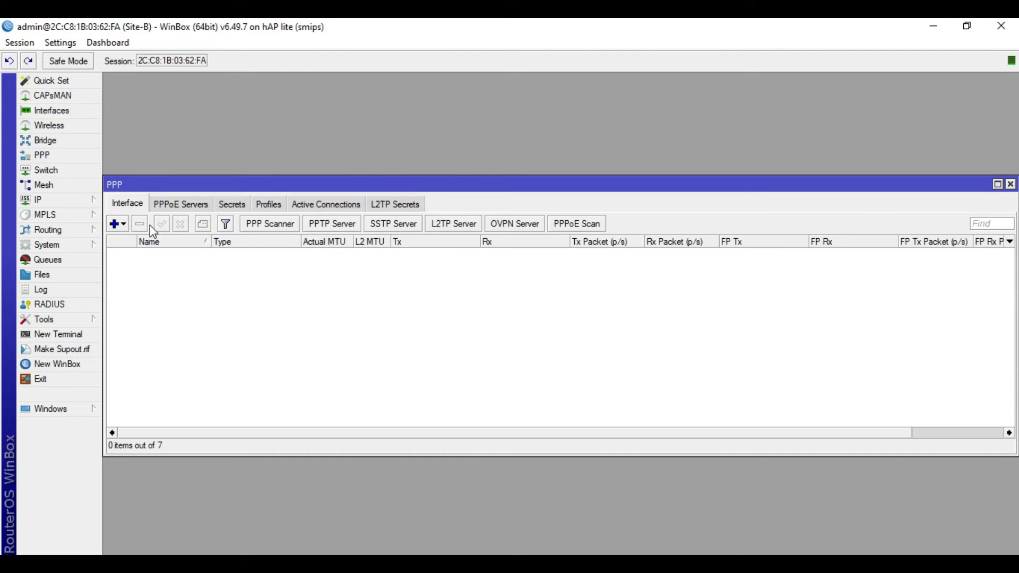
left_click(122, 224)
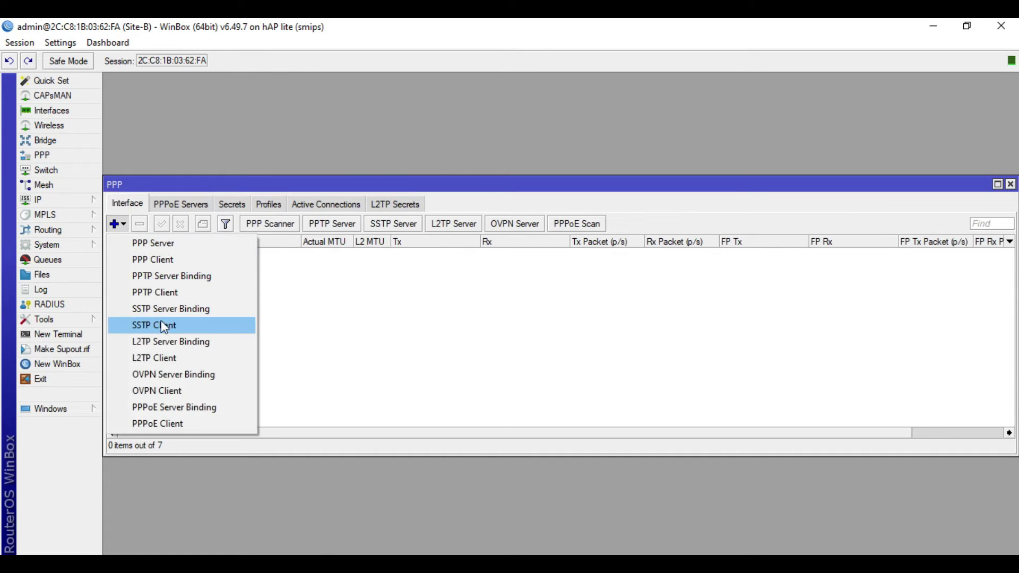
left_click(176, 326)
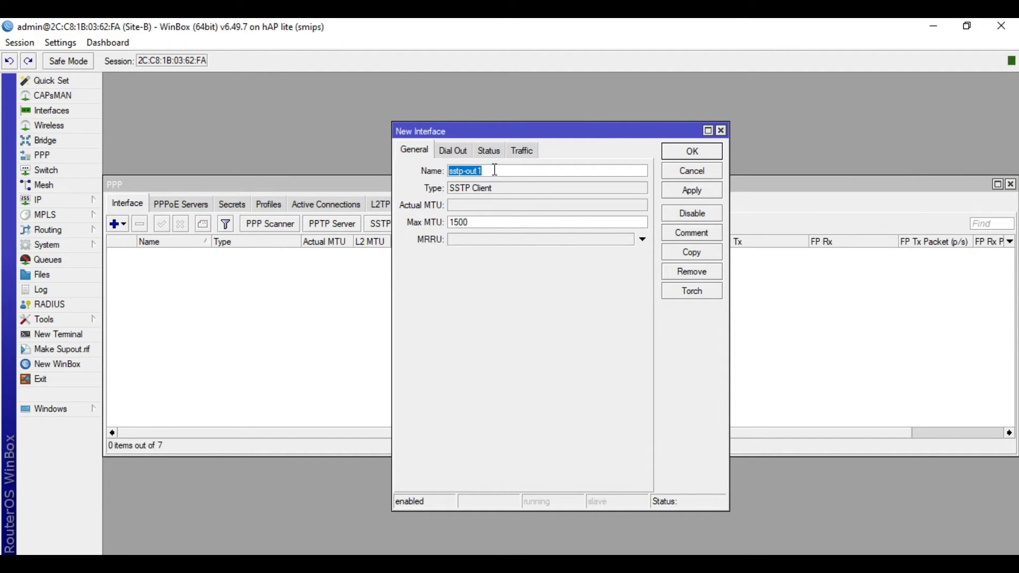
type("VPN-to-SITE-A")
On the Dial Out settings, start entering Site-A's public address 192.168.200 taken from the diagram
left_click(456, 152)
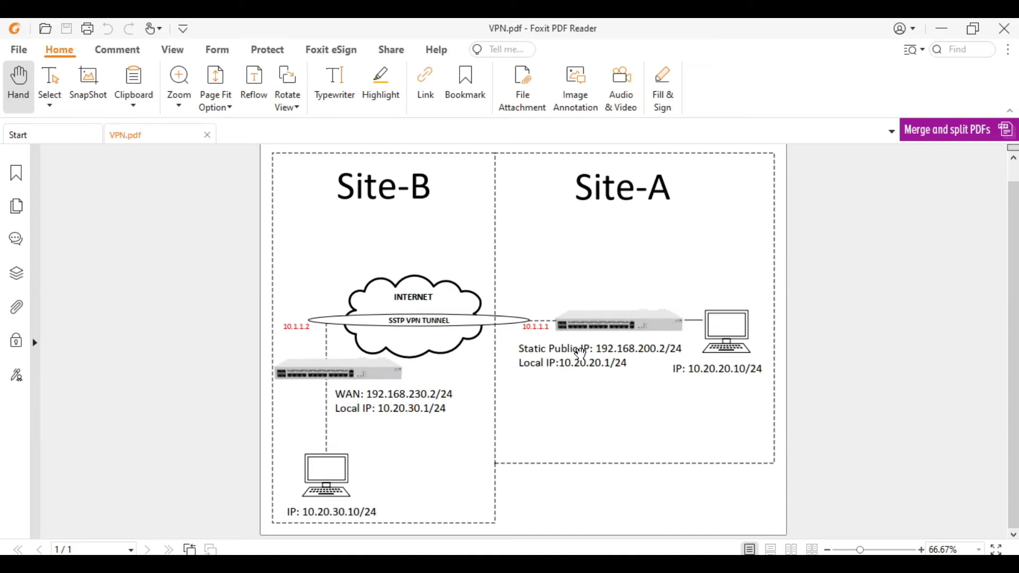
left_click_drag(594, 348, 684, 349)
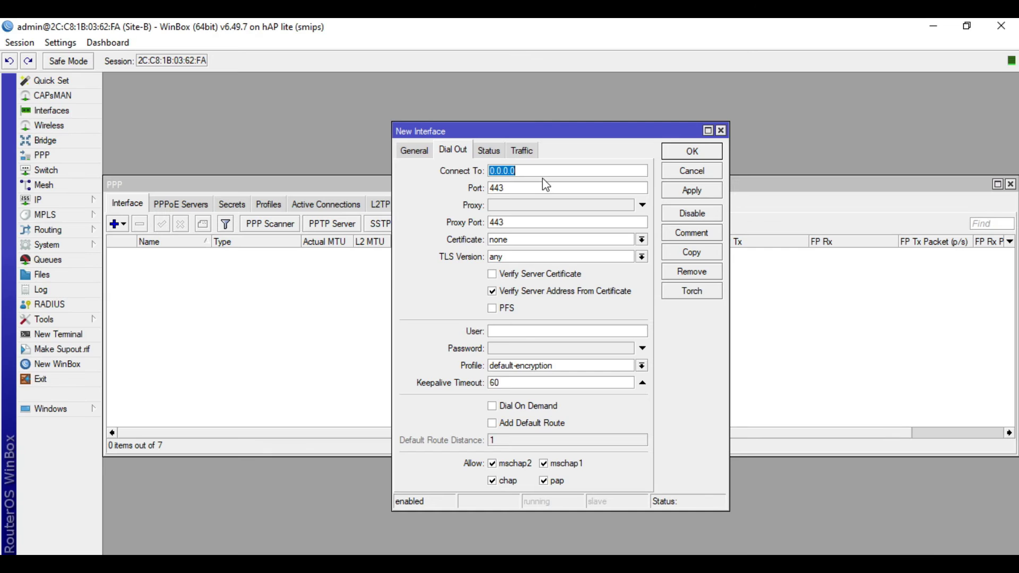
left_click(941, 28)
type("192.168.200.2")
Enter user sstp-test and the VPN password, turn off certificate address verification, and save the client
left_click(529, 330)
type("sstp-test")
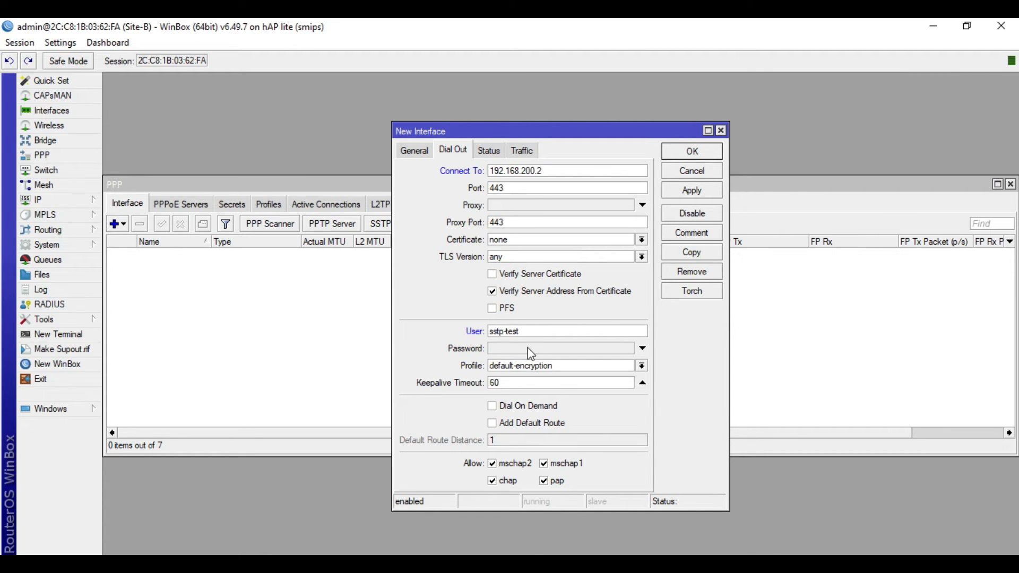
left_click(528, 348)
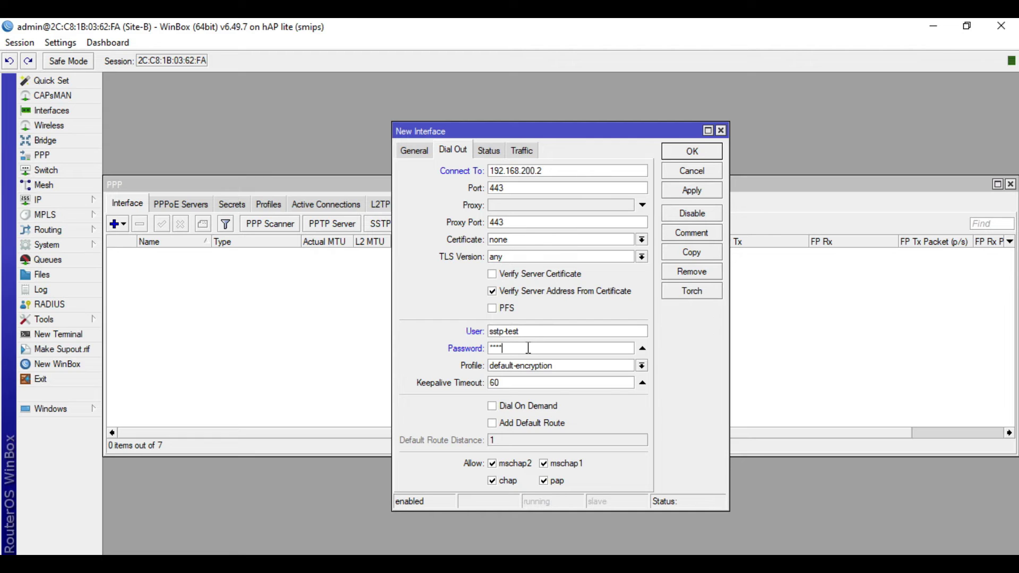
type("1234567")
left_click(499, 292)
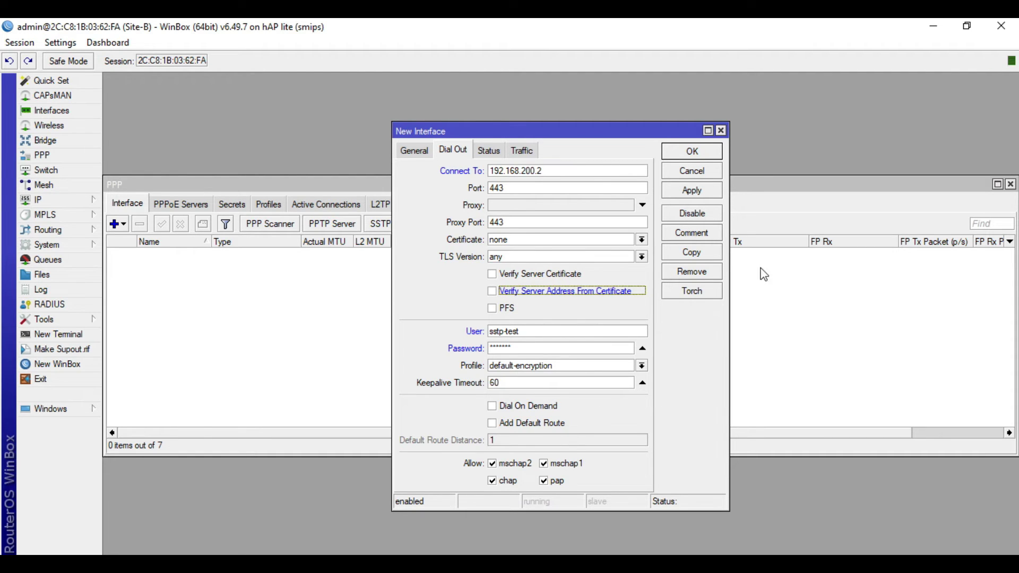
left_click(697, 151)
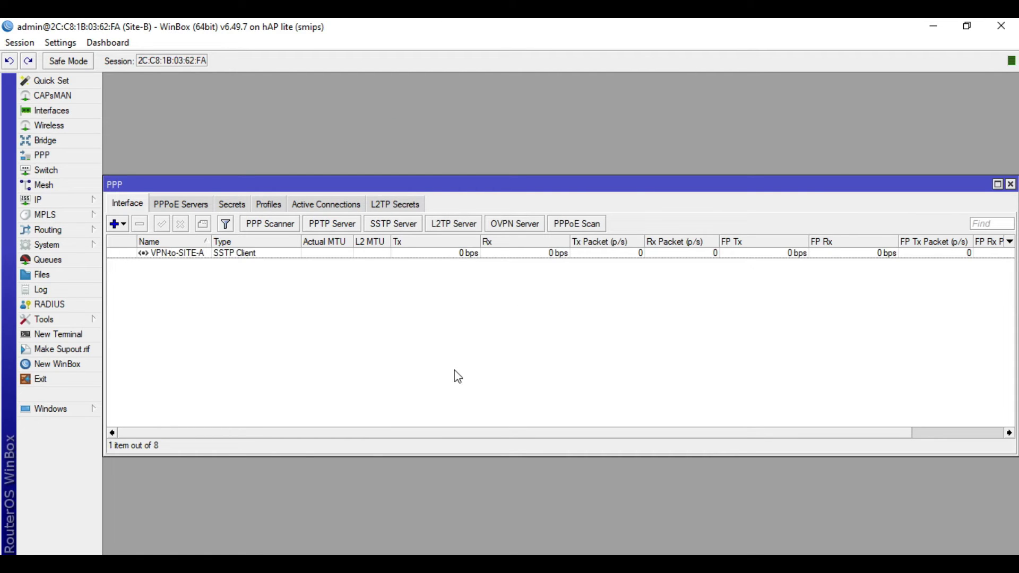
Check VPN-to-SITE-A's status: connected with AES256-CBC, local 10.1.1.2, remote 10.1.1.1
left_click(448, 256)
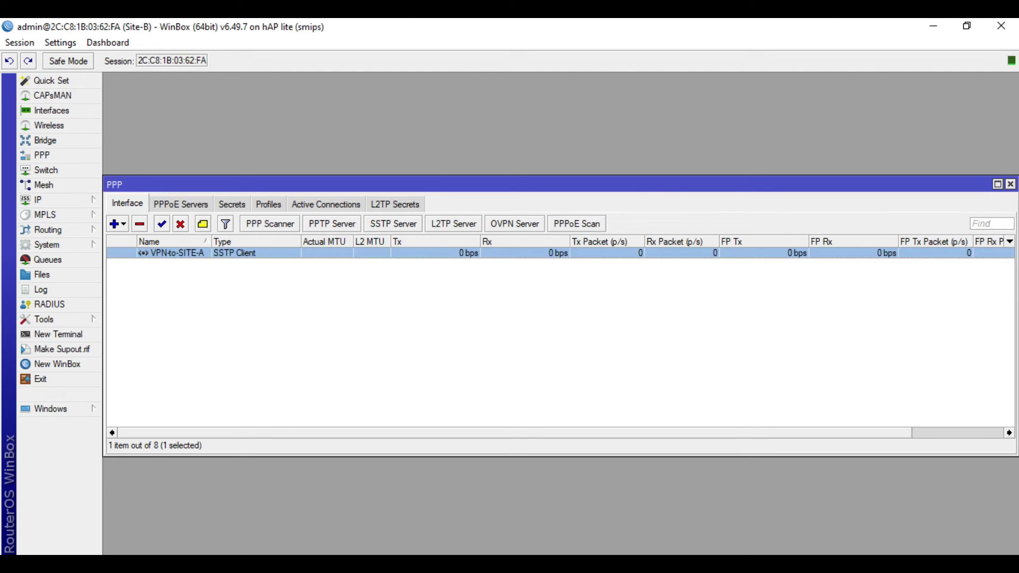
left_click(423, 344)
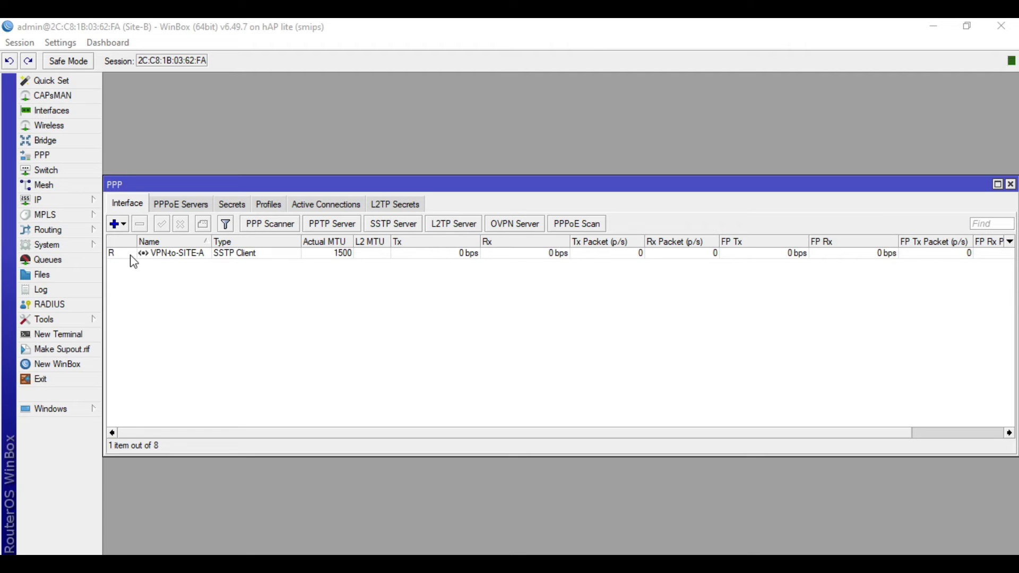
double_click(241, 254)
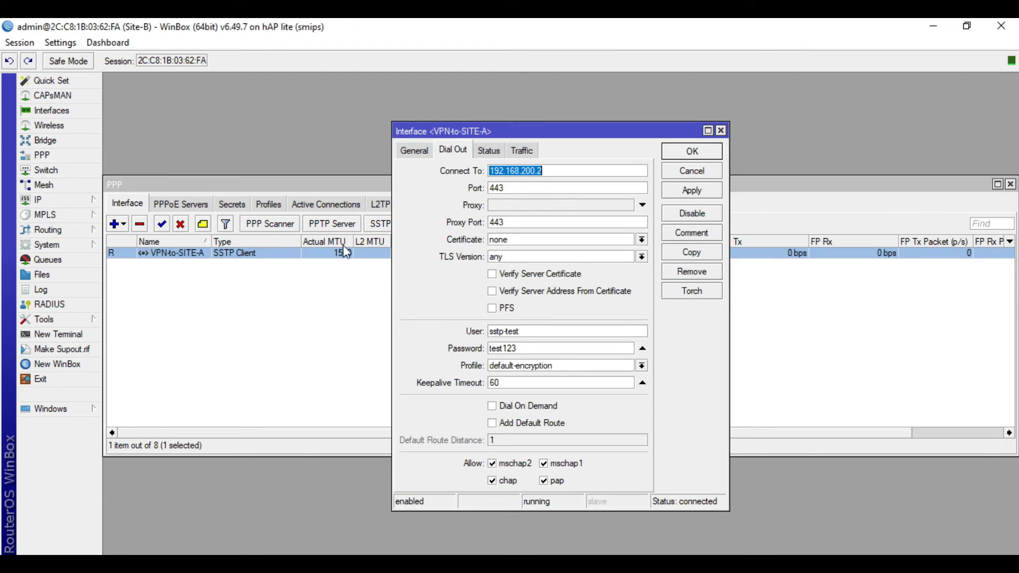
left_click(497, 150)
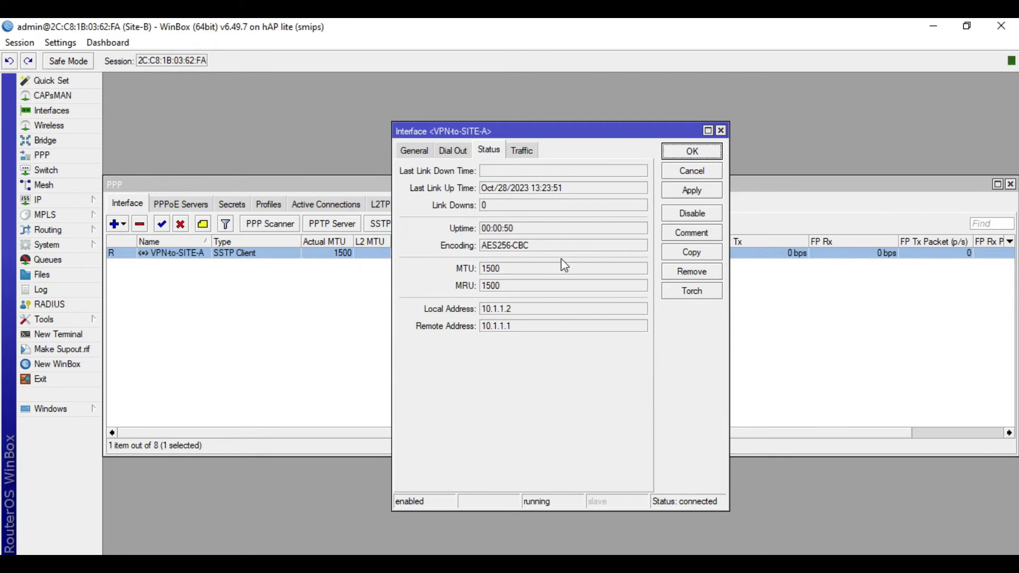
left_click(541, 246)
left_click(539, 244)
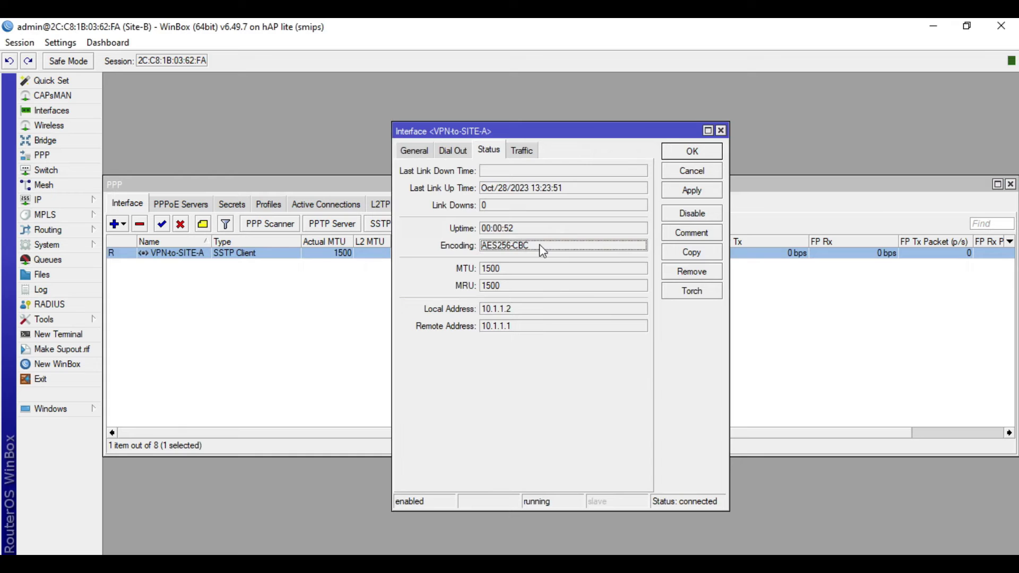
left_click_drag(541, 248, 493, 249)
left_click_drag(525, 310, 473, 306)
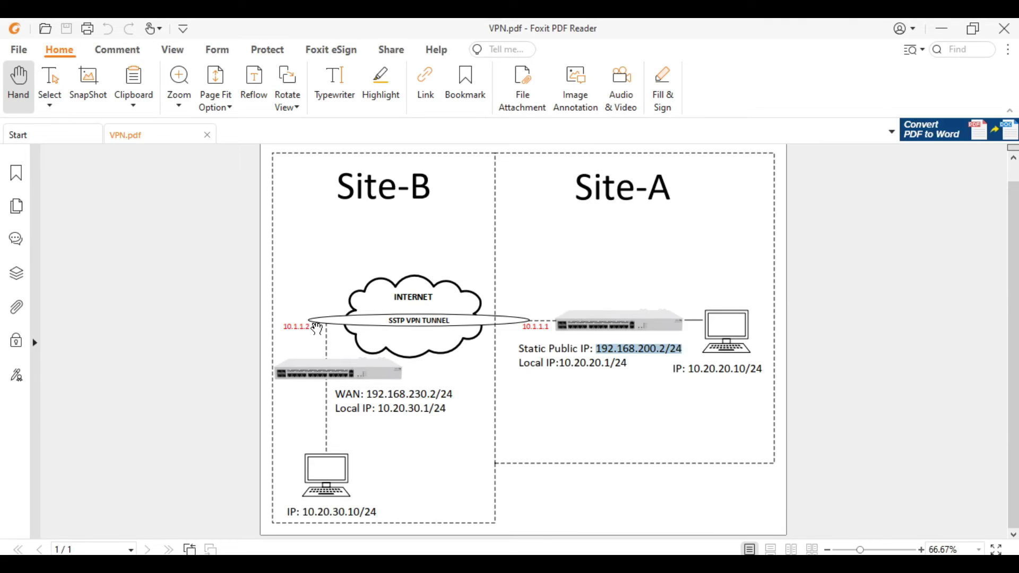
Look up Site-A's LAN address 10.20.20.1/24 in the network diagram
left_click(942, 28)
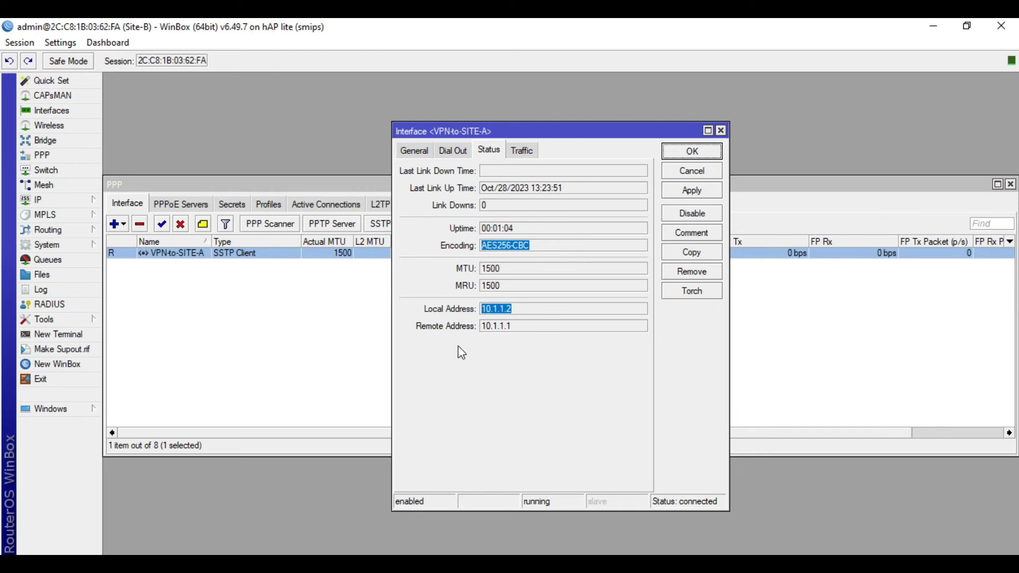
key("Tab")
key("alt+Tab")
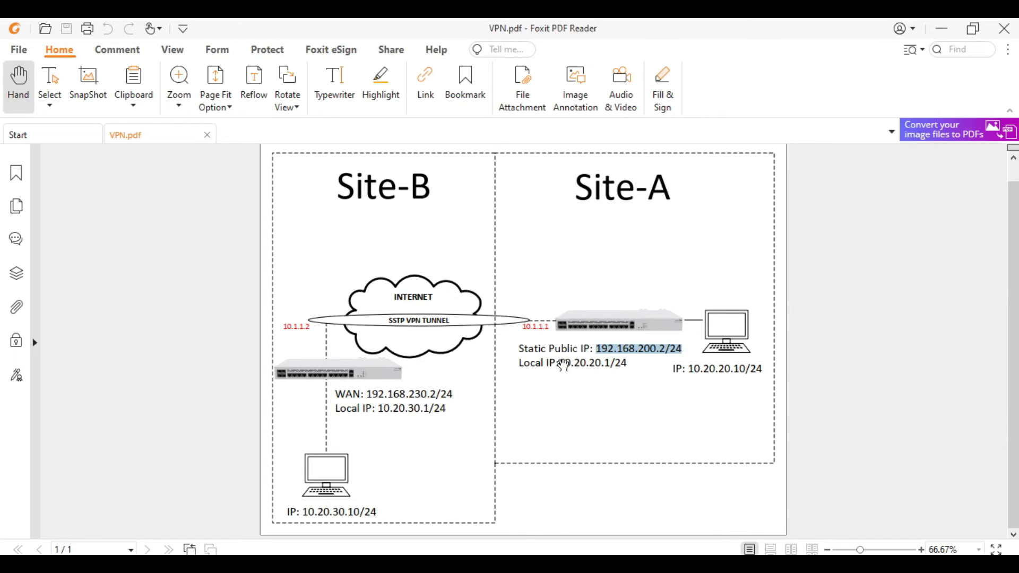
left_click_drag(558, 363, 632, 364)
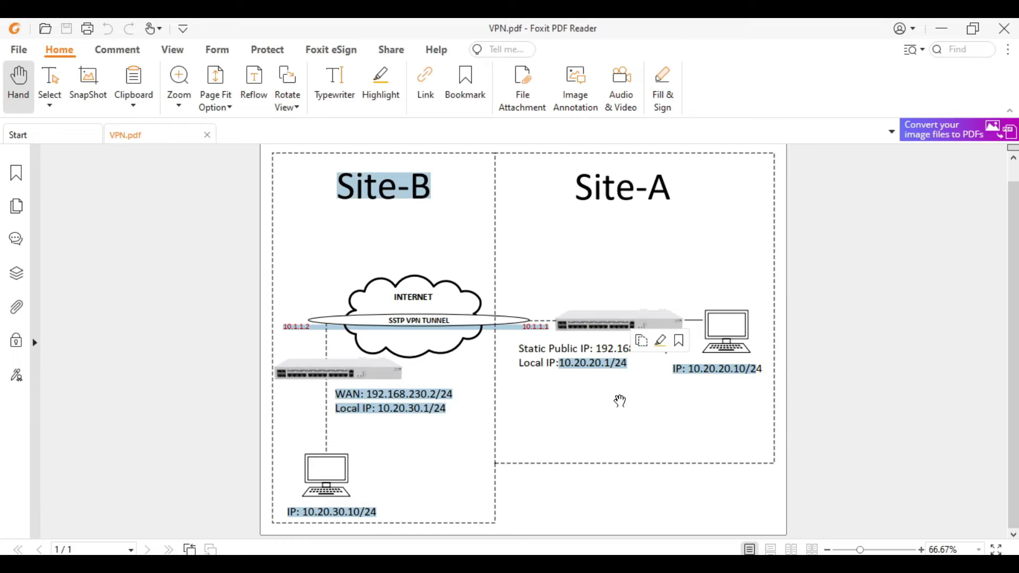
left_click(918, 189)
left_click(937, 30)
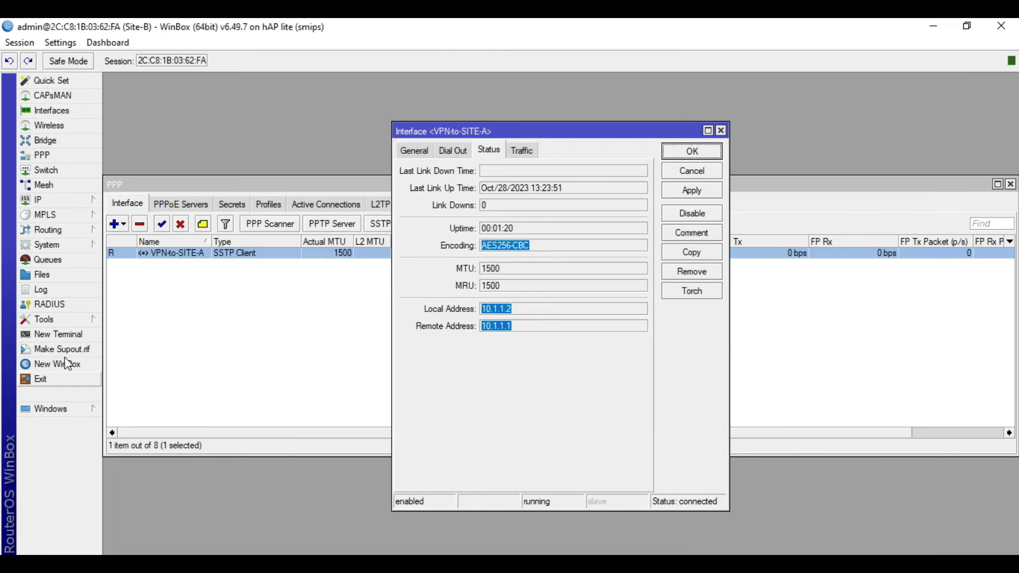
Ping 10.20.20.1 from a new terminal, see it time out, and close the terminal
left_click(56, 334)
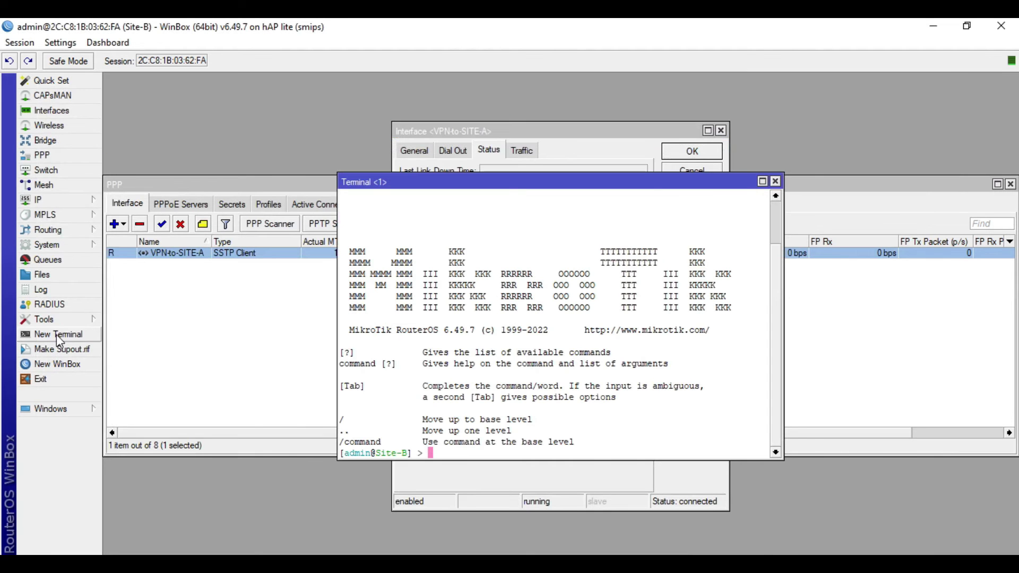
type("ping")
left_click(212, 554)
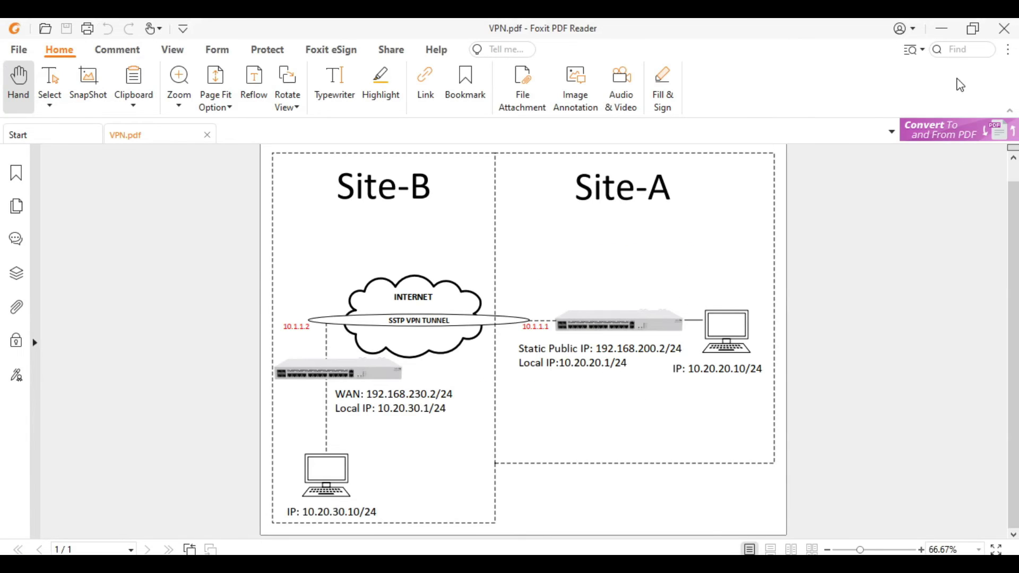
left_click(941, 28)
type("10.20.20.1")
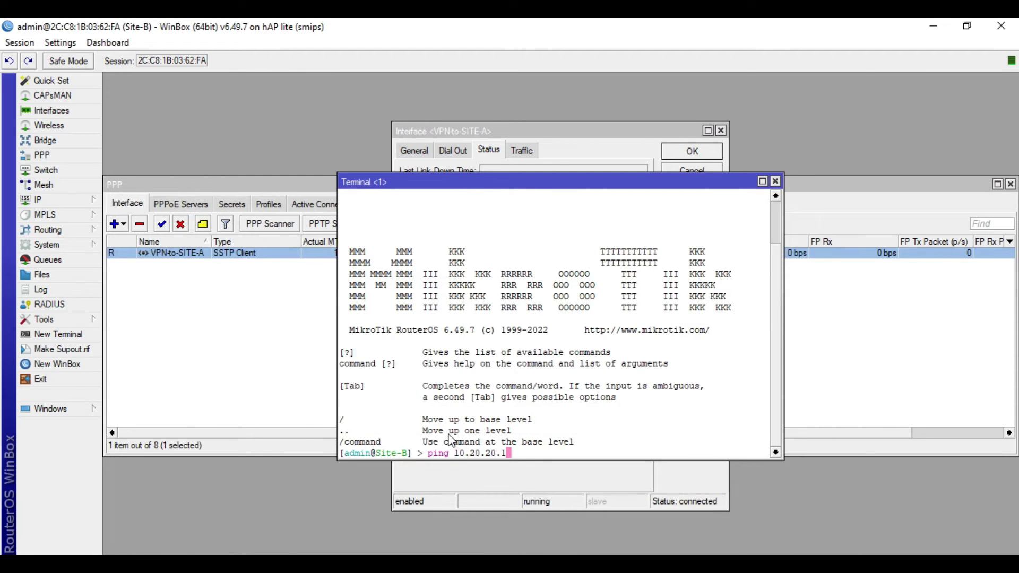
key("Return")
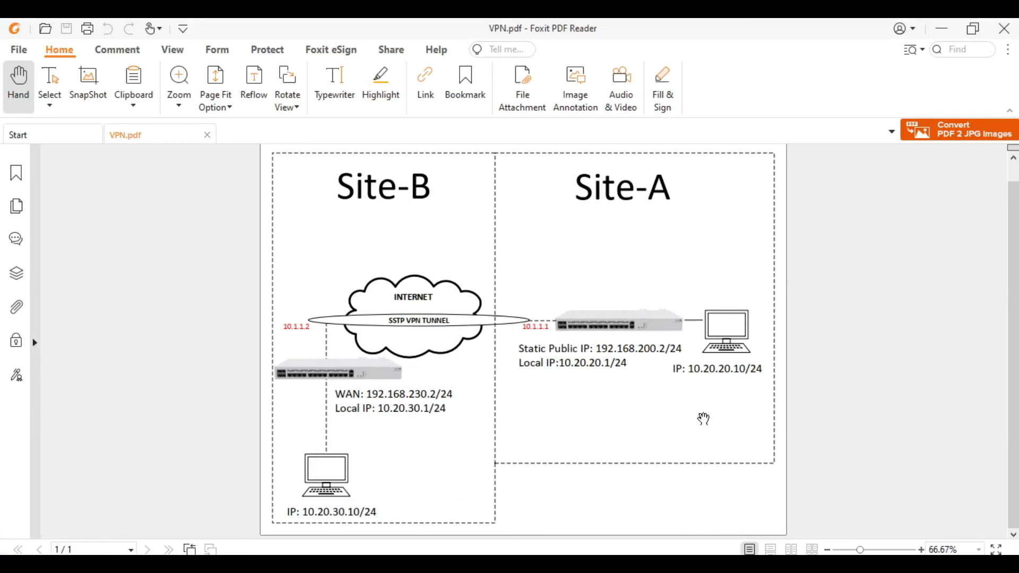
left_click(941, 28)
left_click(775, 181)
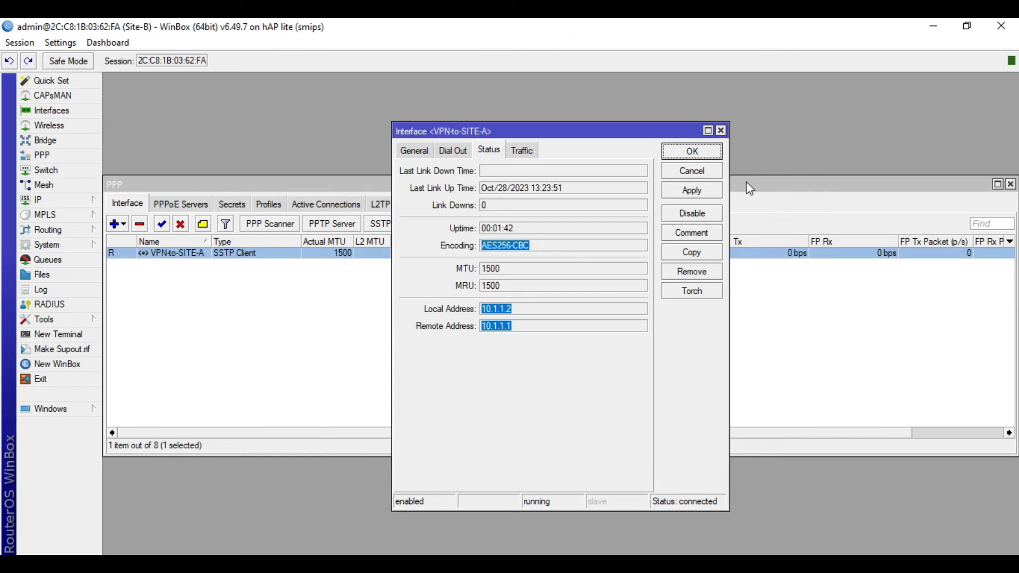
Start a new static route in IP > Routes with destination 10.20.20.0/24
left_click(721, 131)
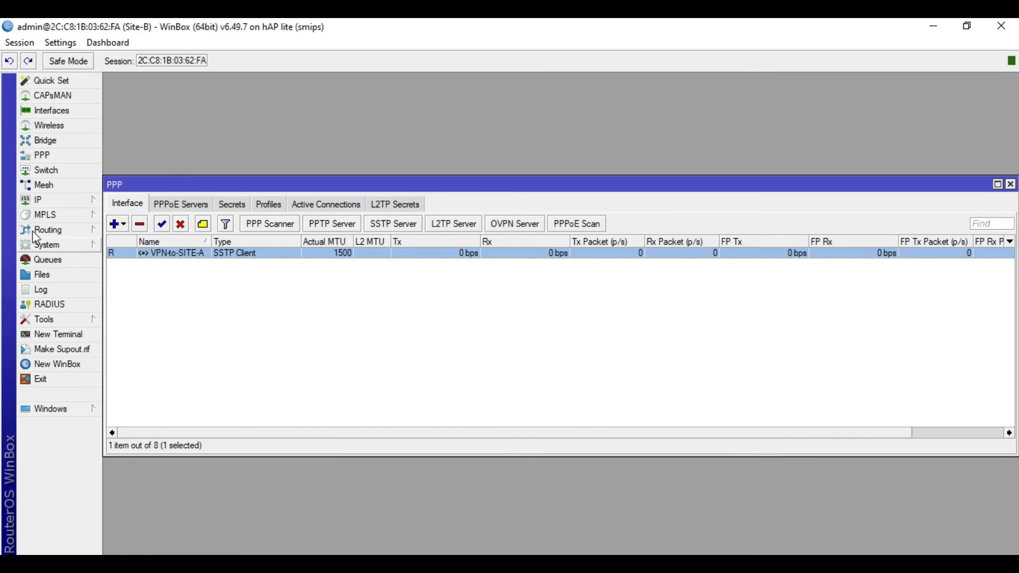
left_click(59, 200)
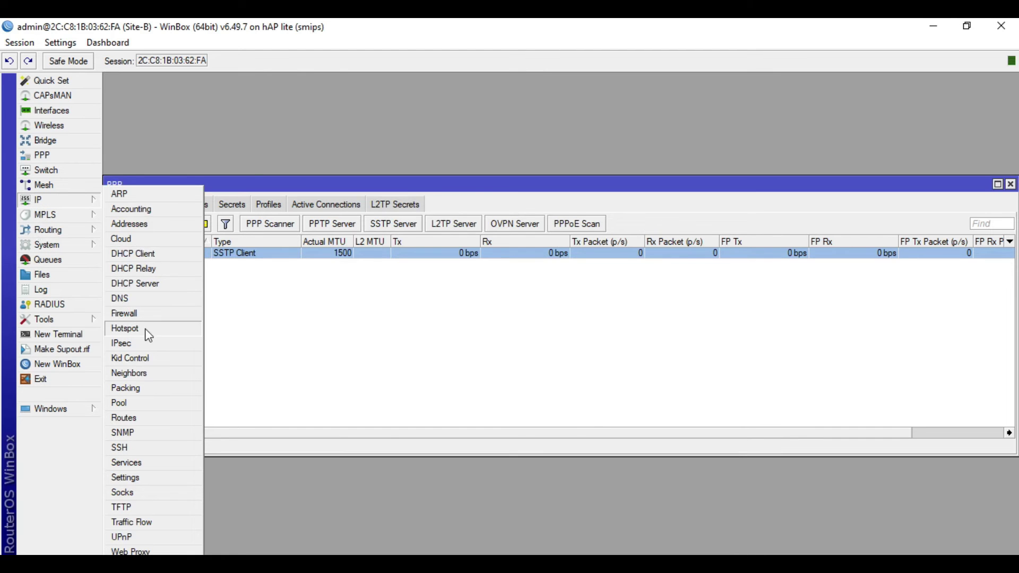
left_click(144, 422)
left_click(313, 224)
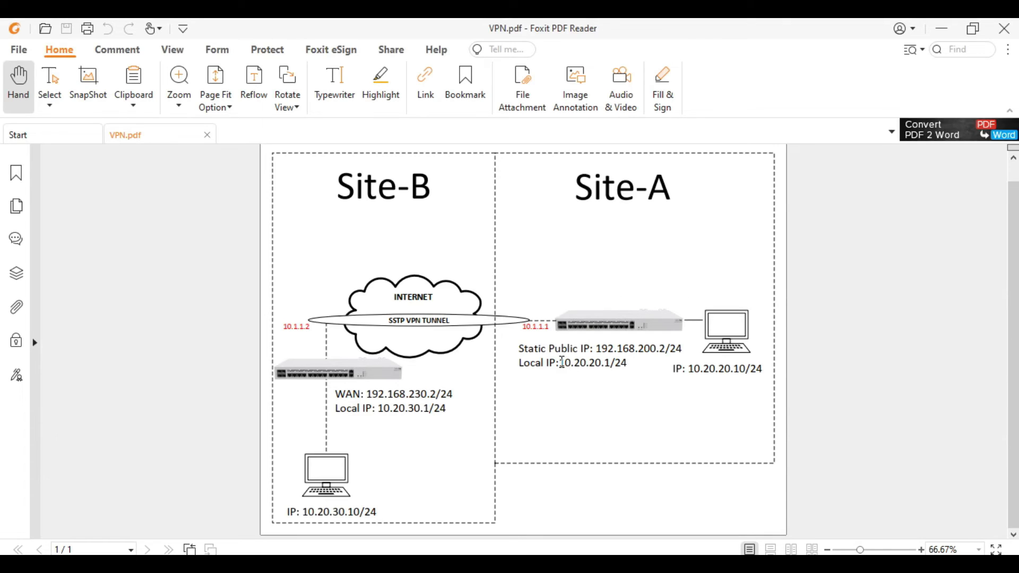
left_click_drag(559, 363, 626, 362)
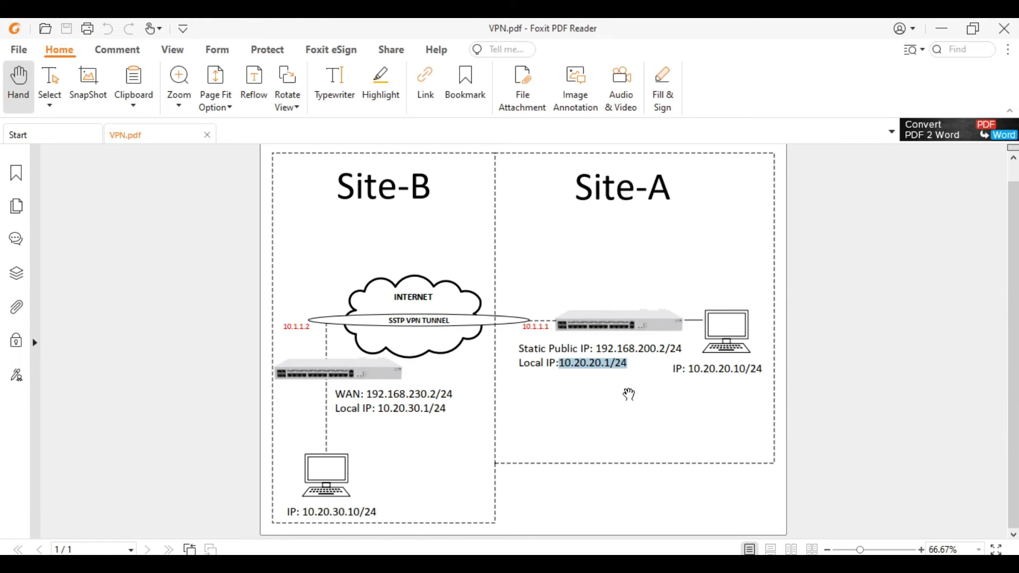
key("alt+Tab")
type("10.2020.")
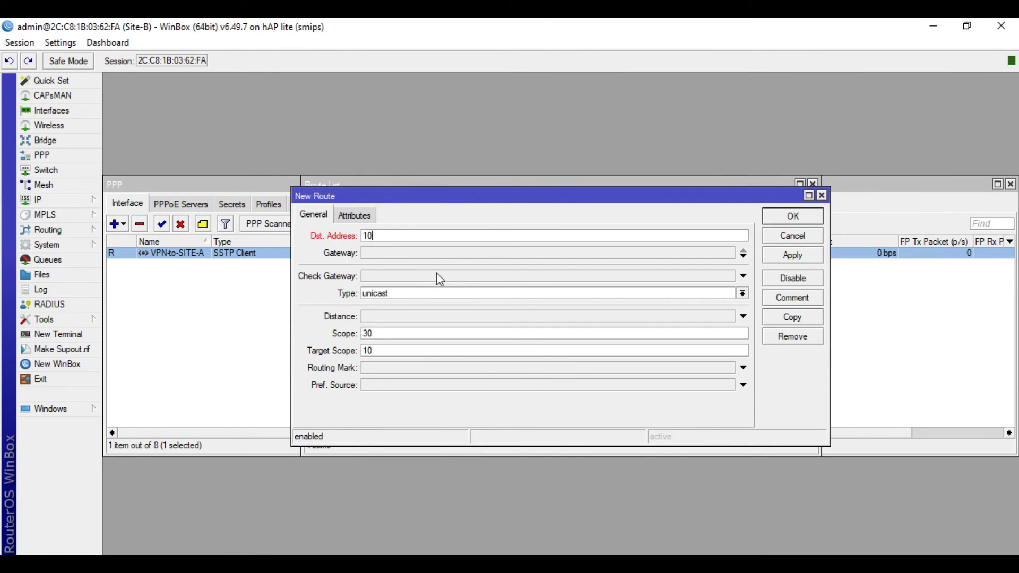
key("BackSpace")
key("BackSpace")
key("BackSpace")
type(".20.20.1/24")
Set the route's gateway to 10.1.1.1 and apply it
left_click(428, 257)
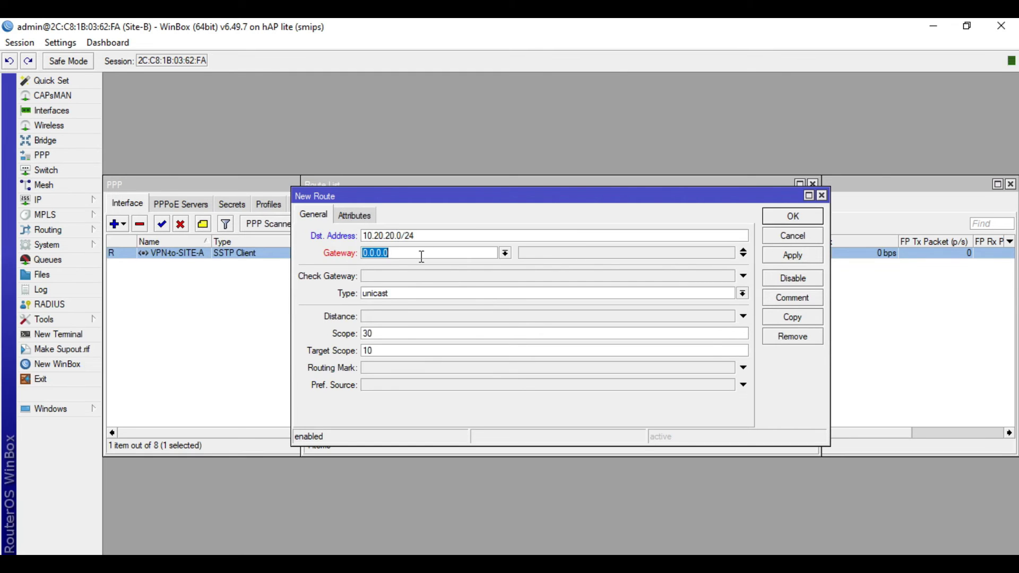
key("alt+Tab")
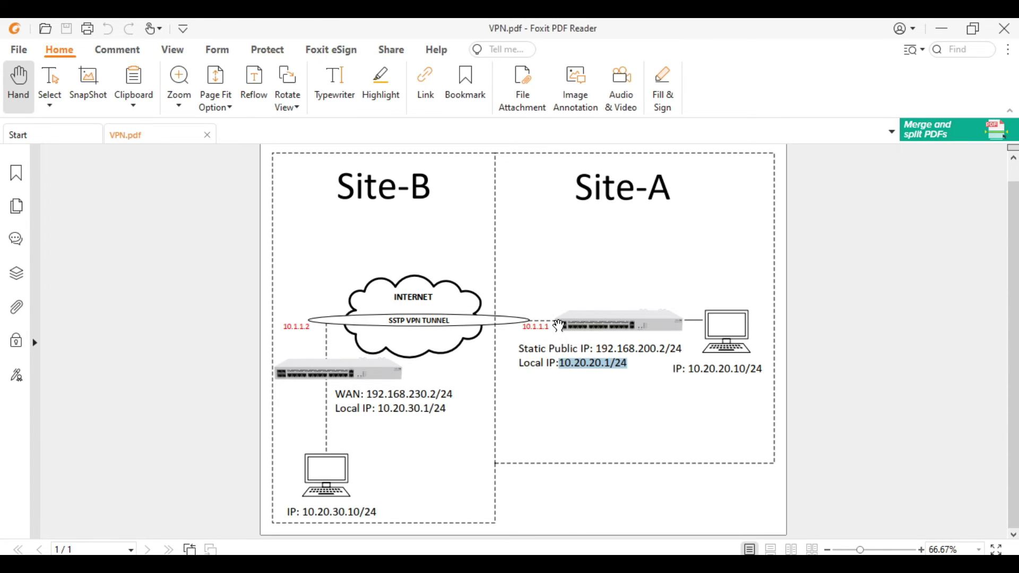
key("alt+Tab")
key("ctrl+a")
type("10")
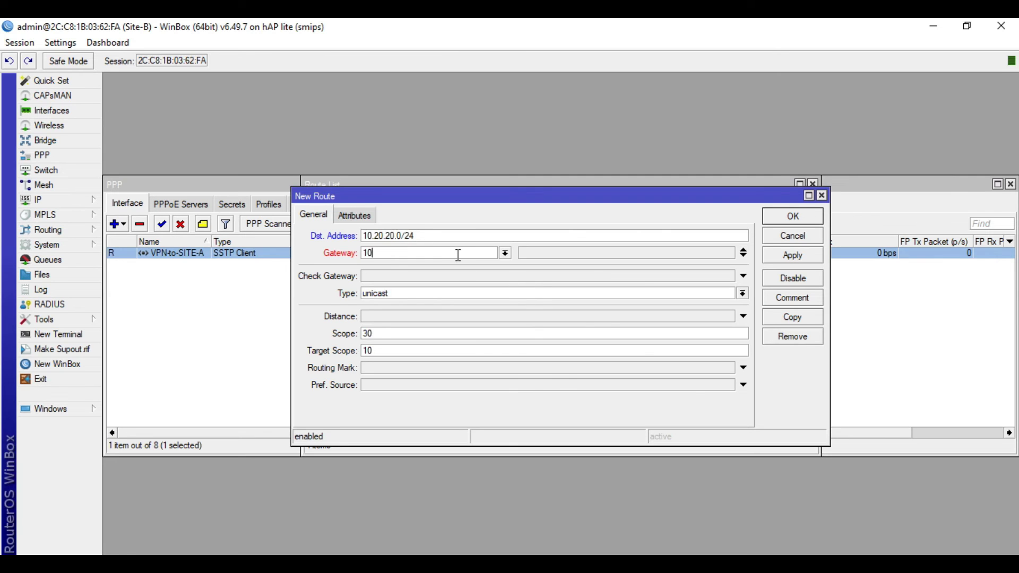
type(".1.1.1")
left_click(504, 253)
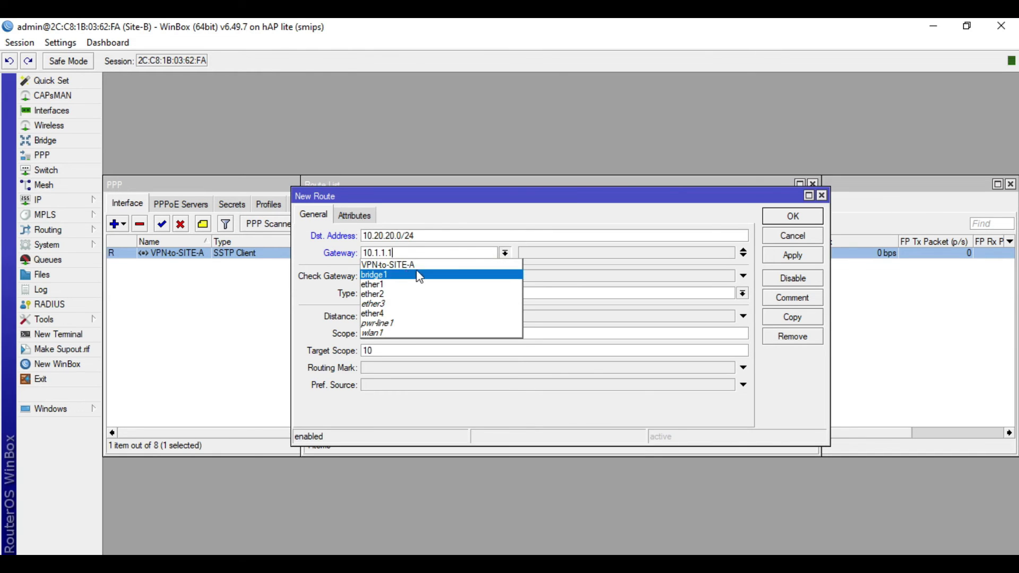
left_click(566, 223)
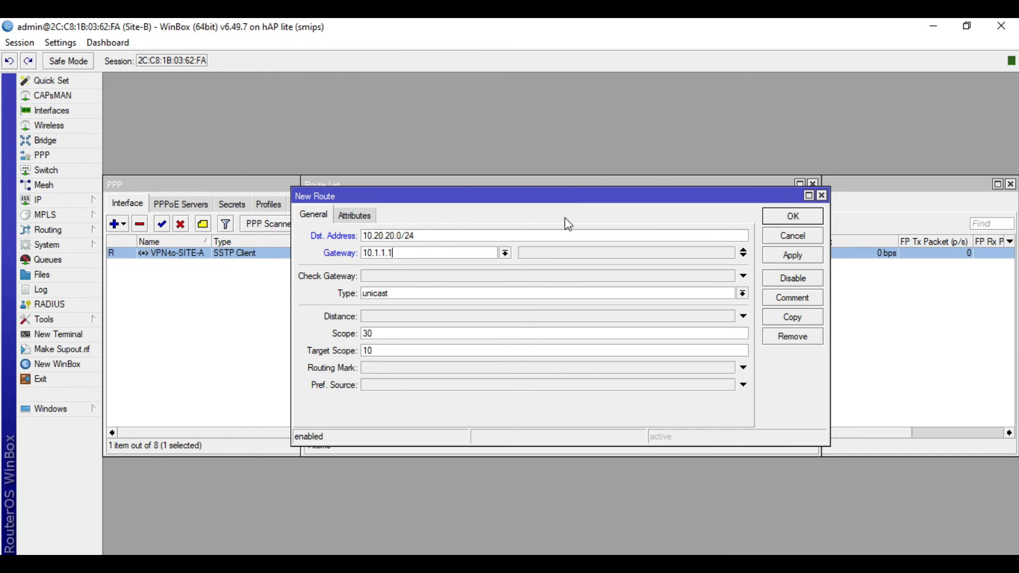
left_click(798, 257)
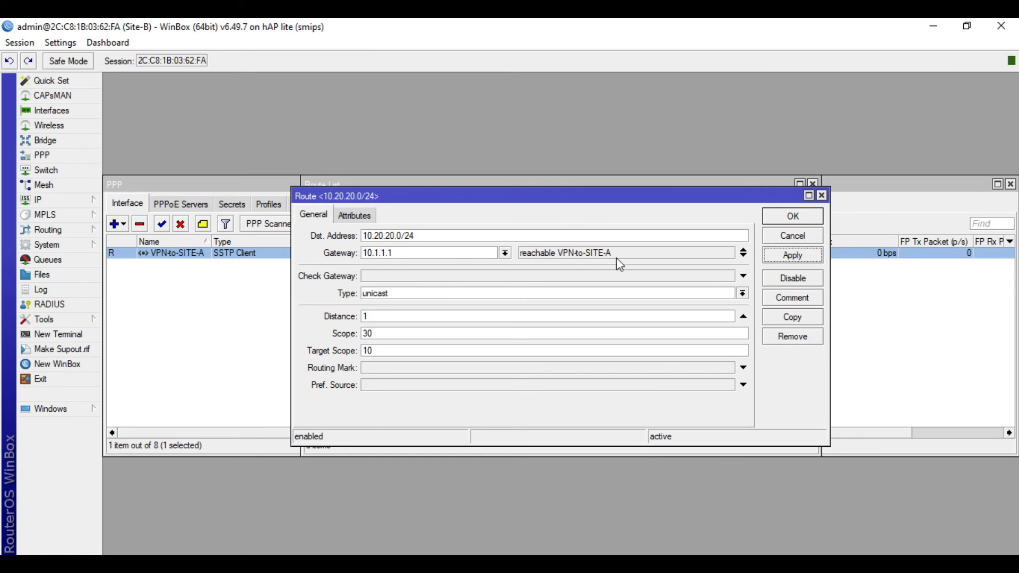
left_click(790, 237)
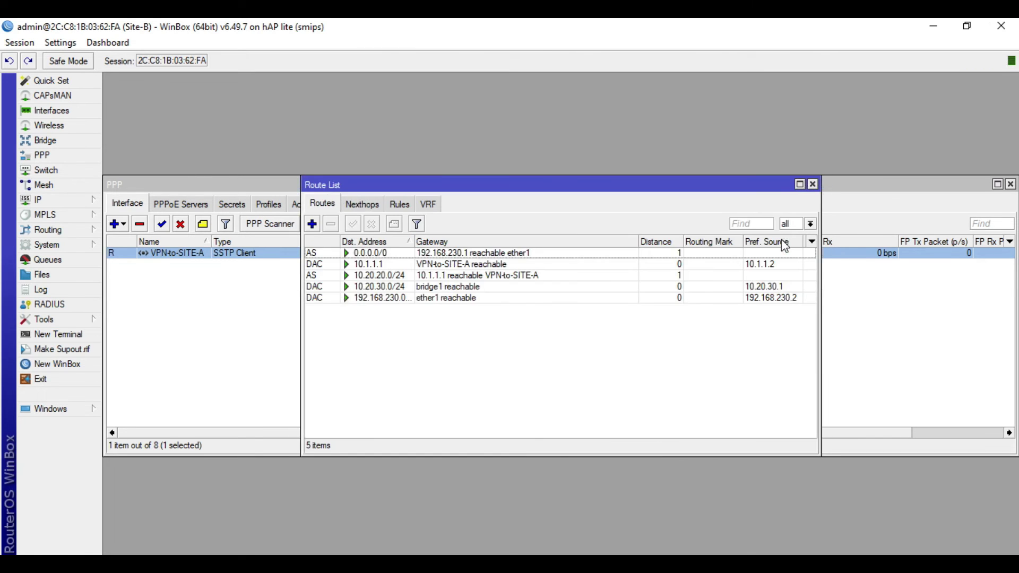
Reopen the 10.20.20.0/24 route to verify it, then return to WinBox
double_click(493, 281)
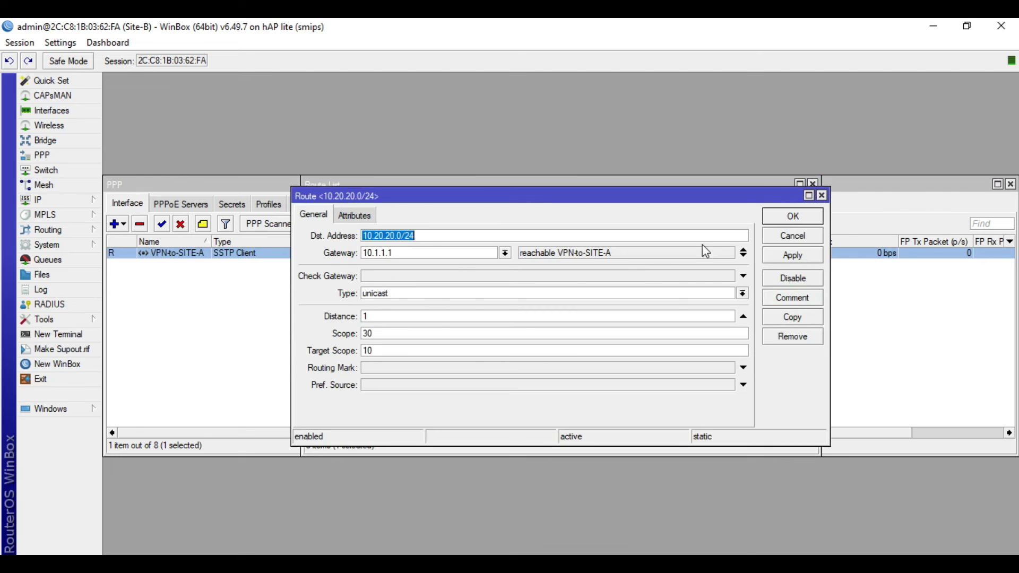
left_click(790, 223)
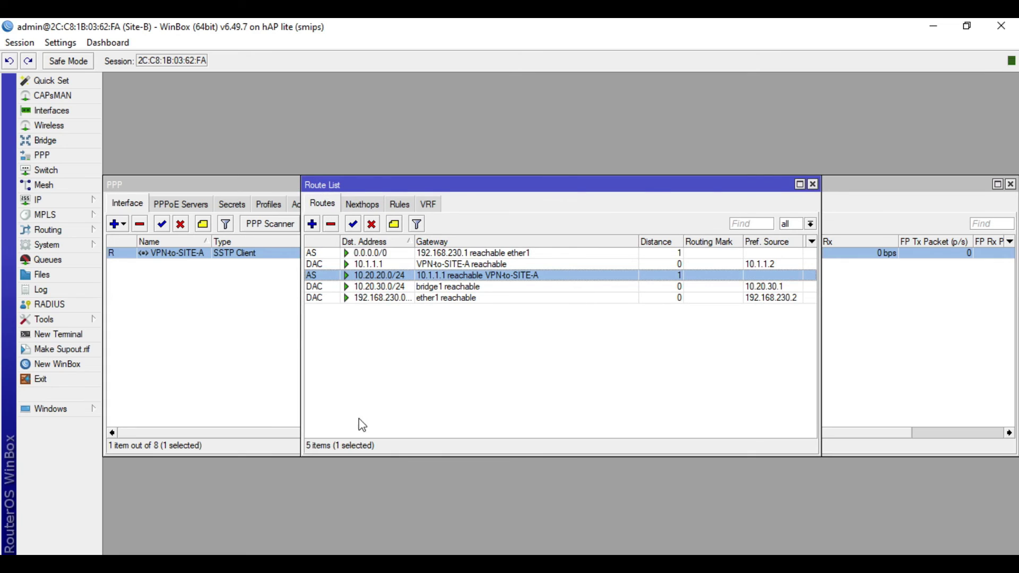
key("alt+Tab")
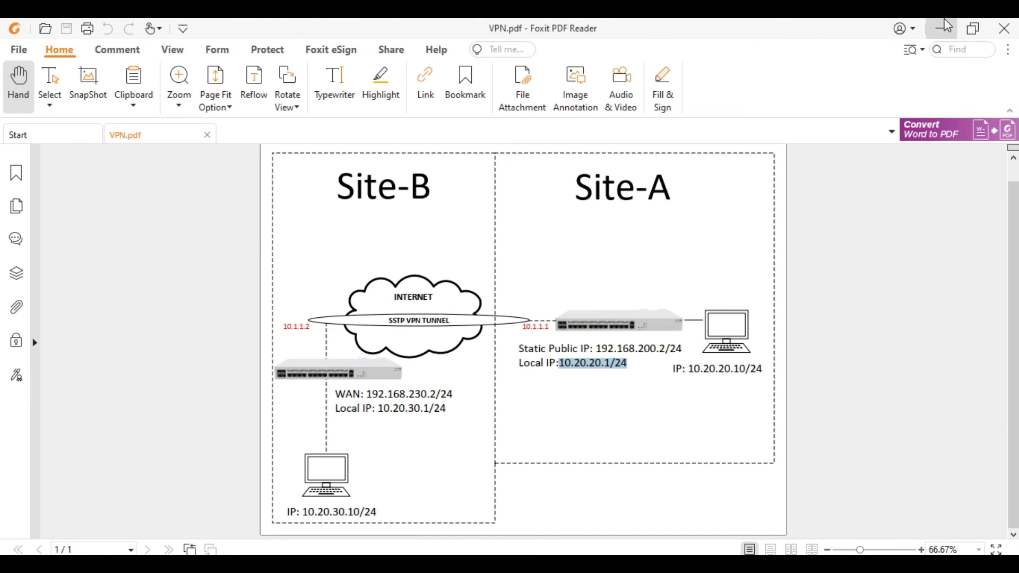
left_click(939, 31)
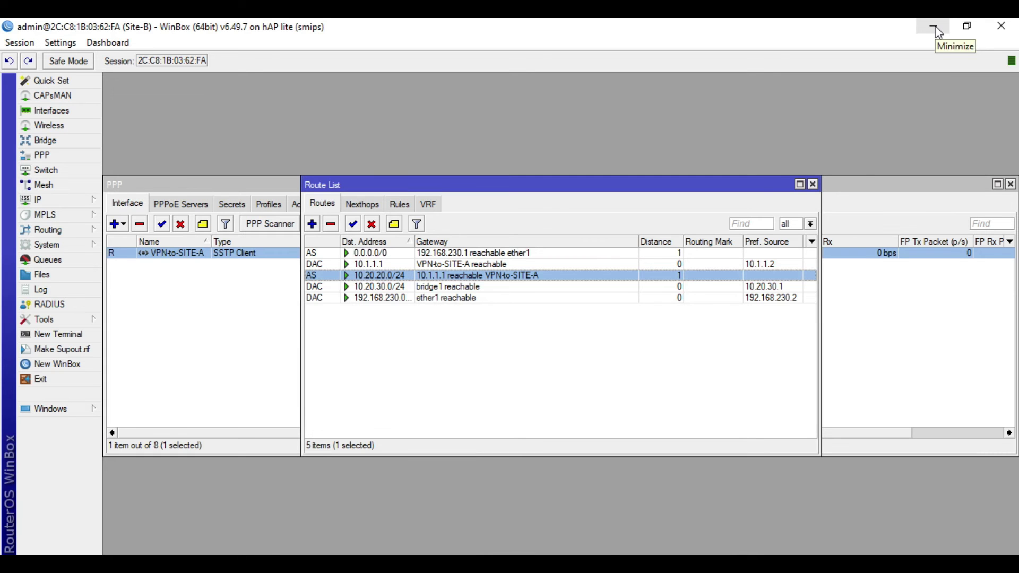
Minimize the Site-B session and connect to the Site-A router from the WinBox neighbors list
left_click(938, 31)
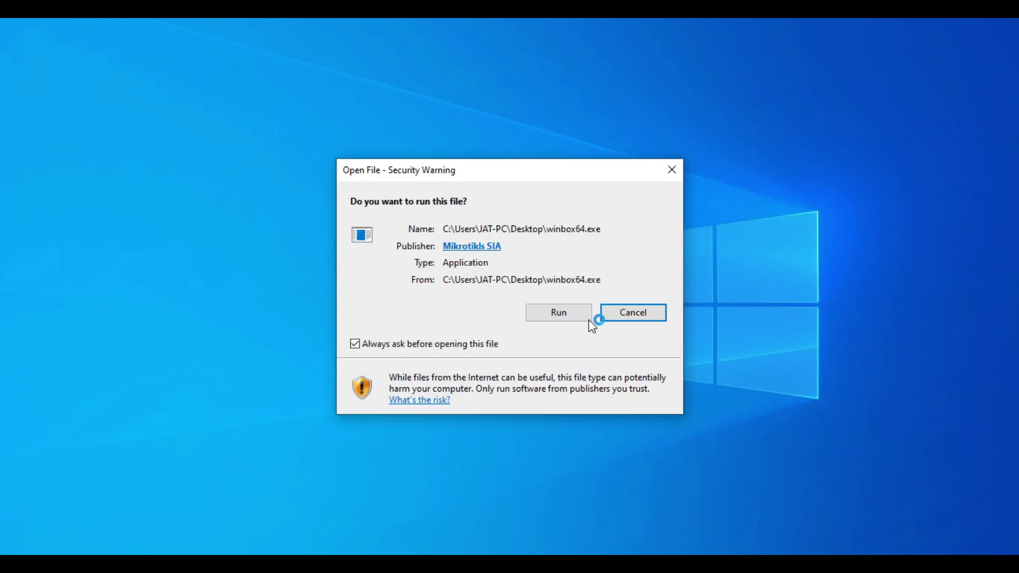
left_click(560, 312)
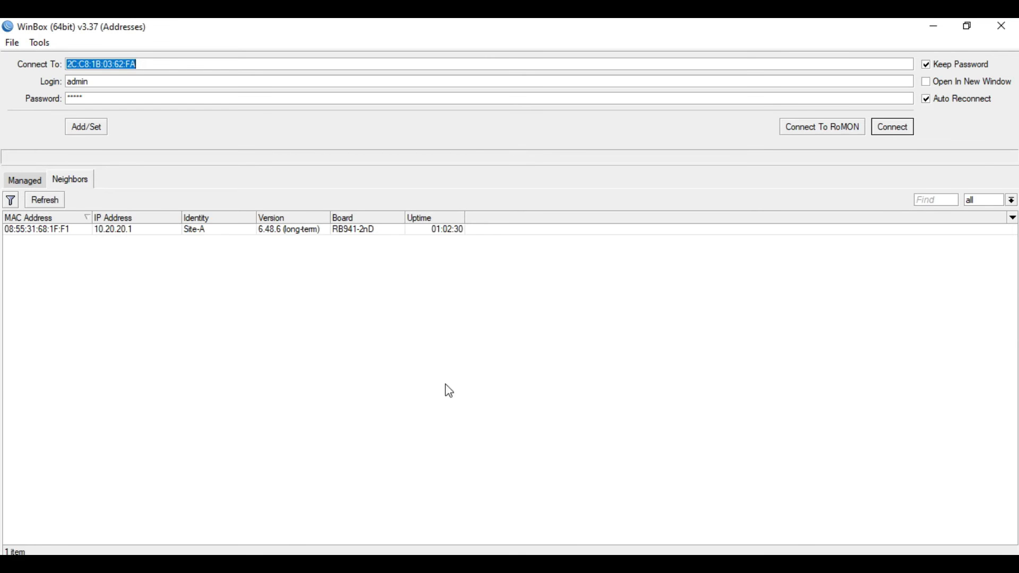
left_click(49, 231)
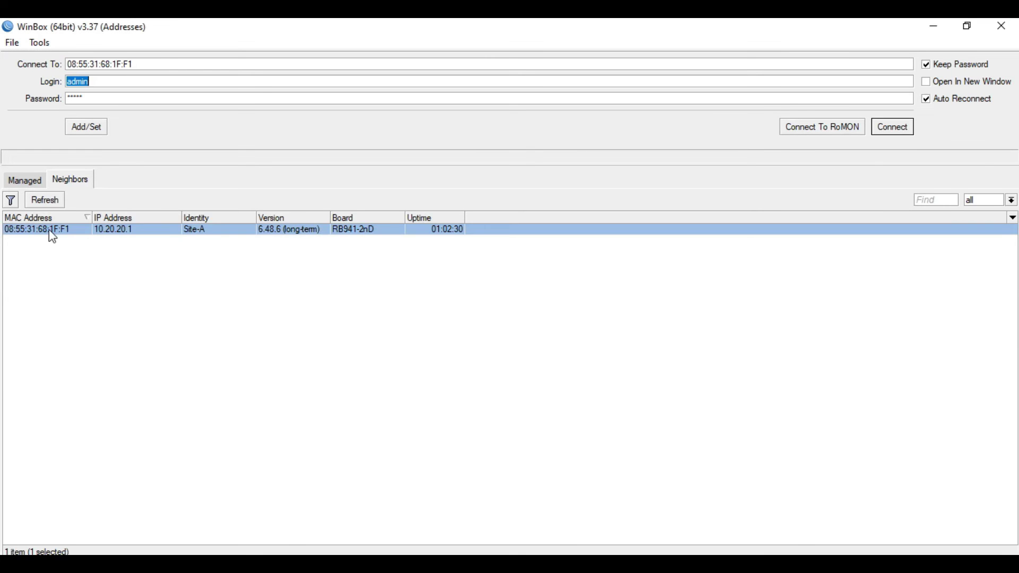
left_click(896, 132)
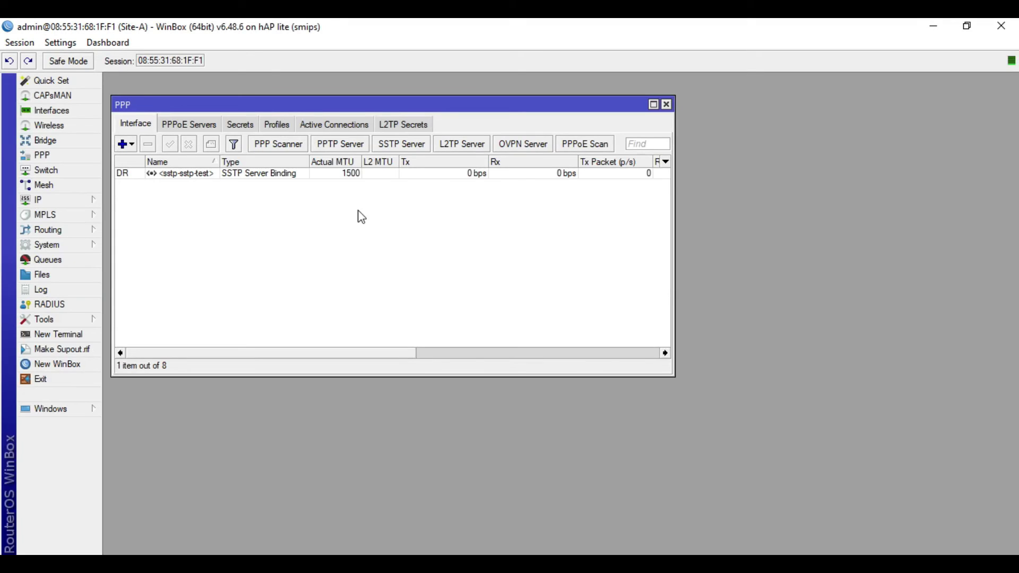
Start a new route on Site-A with destination 10.20.30.0/24, Site-B's LAN from the diagram
left_click(75, 200)
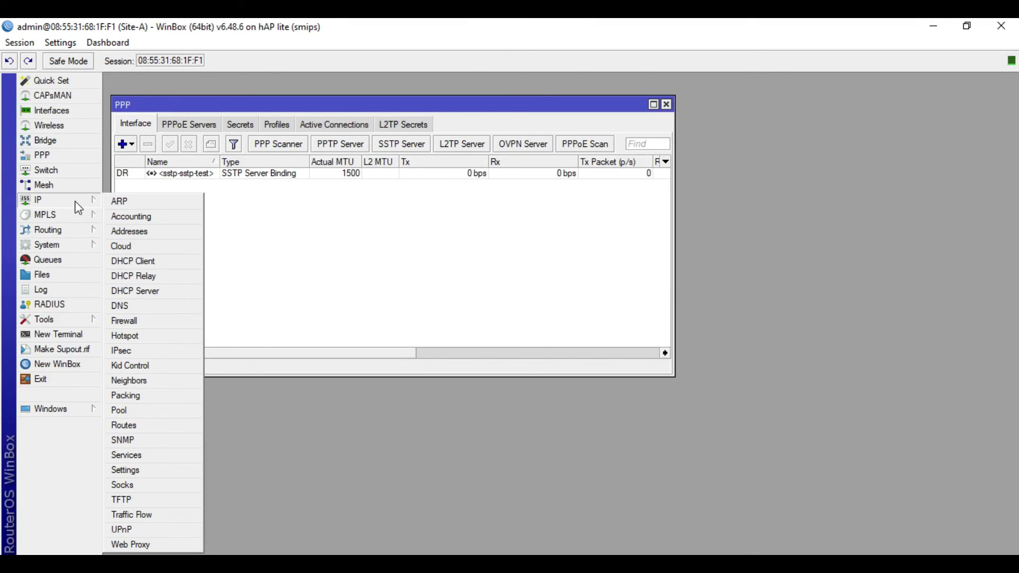
left_click(148, 424)
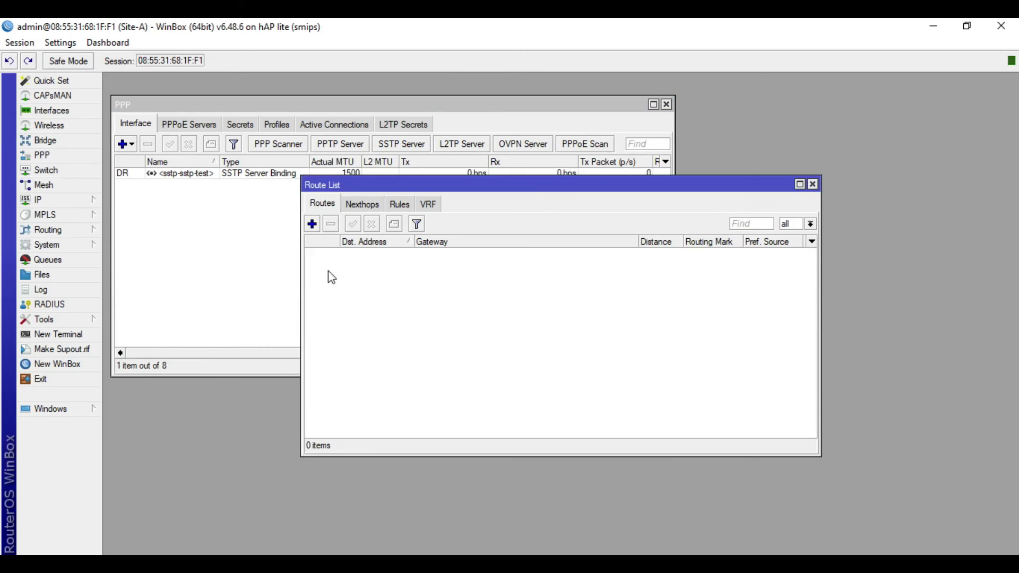
left_click(312, 224)
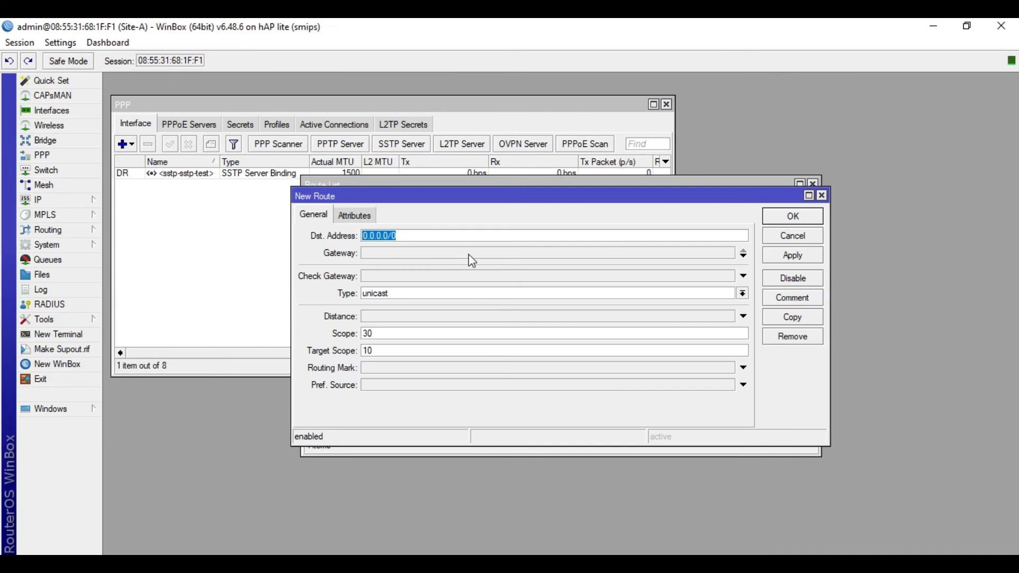
key("alt+Tab")
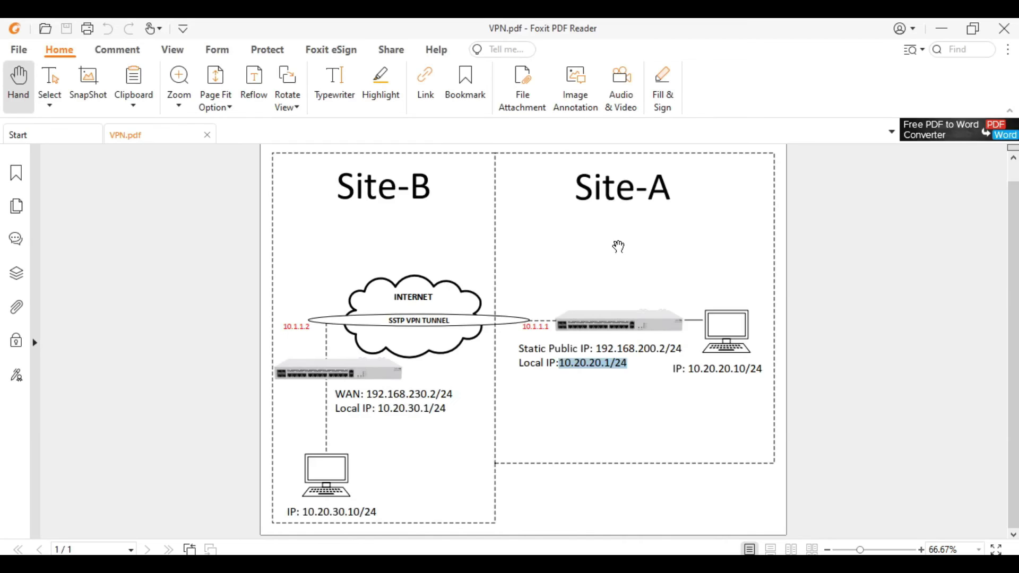
left_click(613, 378)
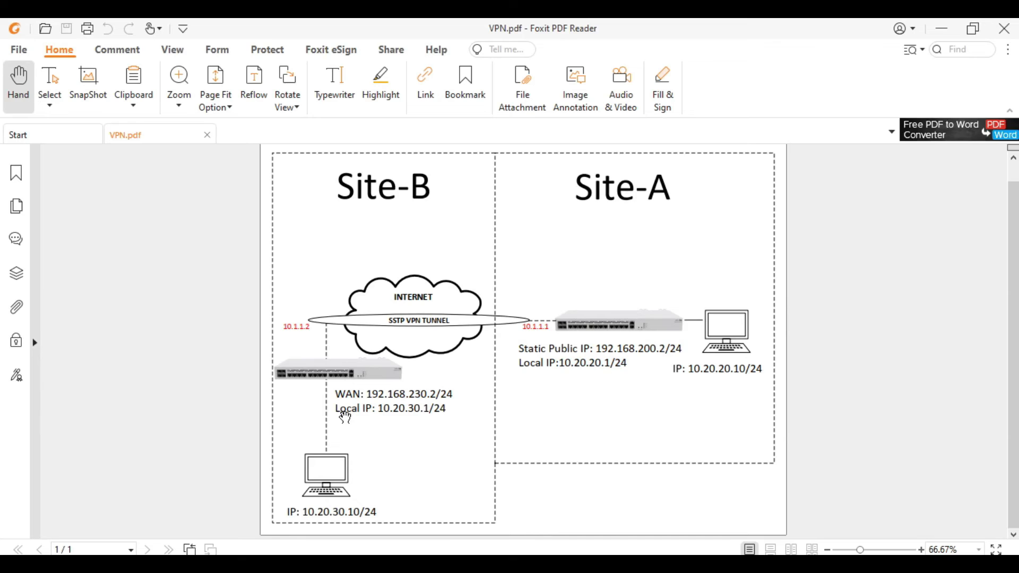
left_click_drag(378, 409, 443, 411)
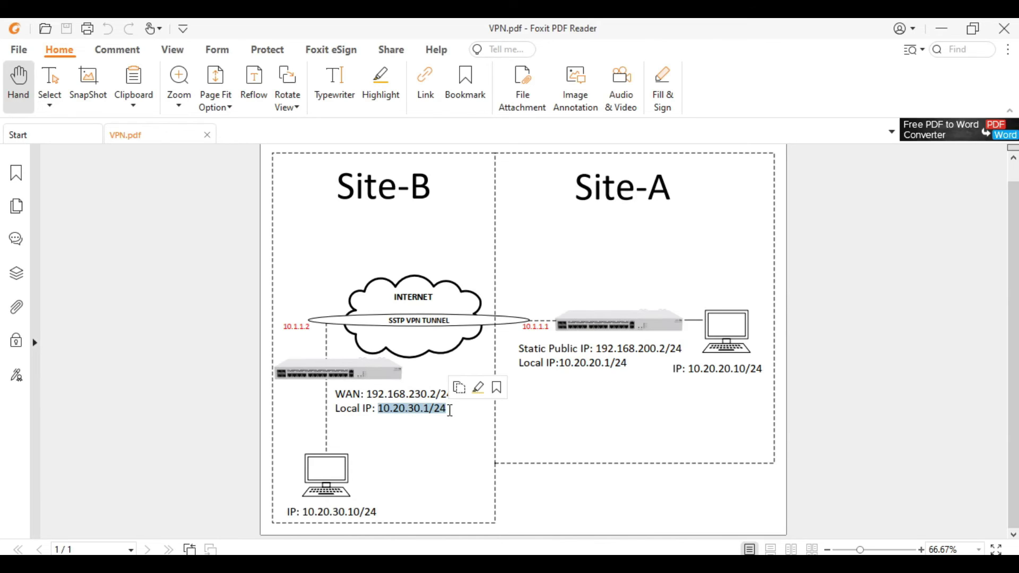
key("alt+Tab")
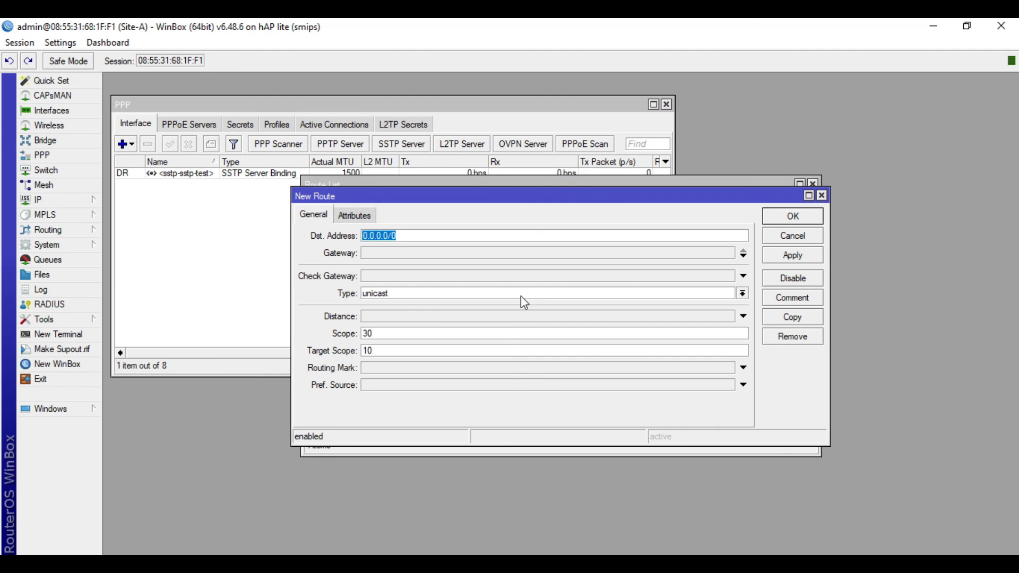
type("10.20.30.0/24")
Set the route's gateway to 10.1.1.2 and save it
key("alt+Tab")
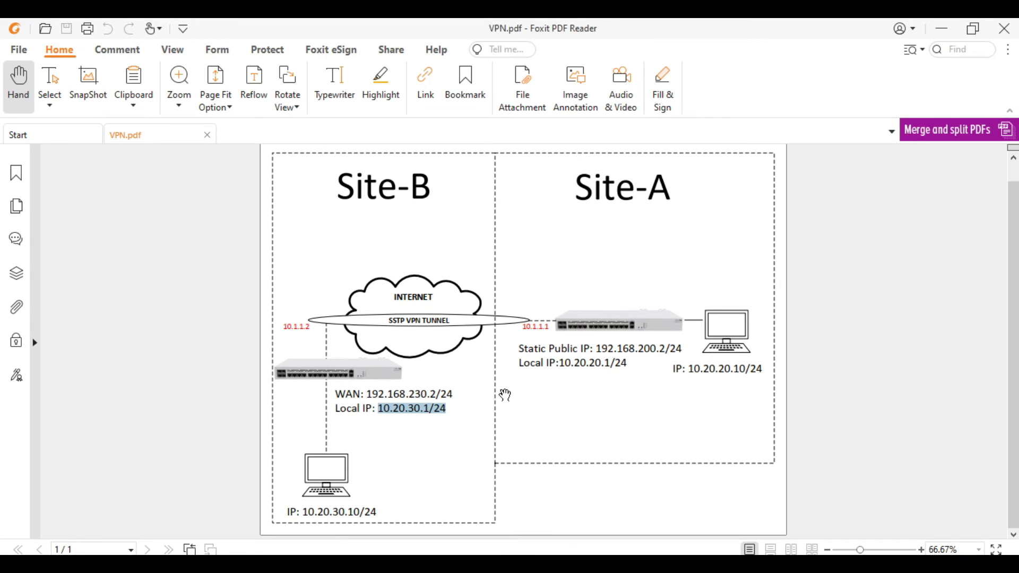
left_click(584, 407)
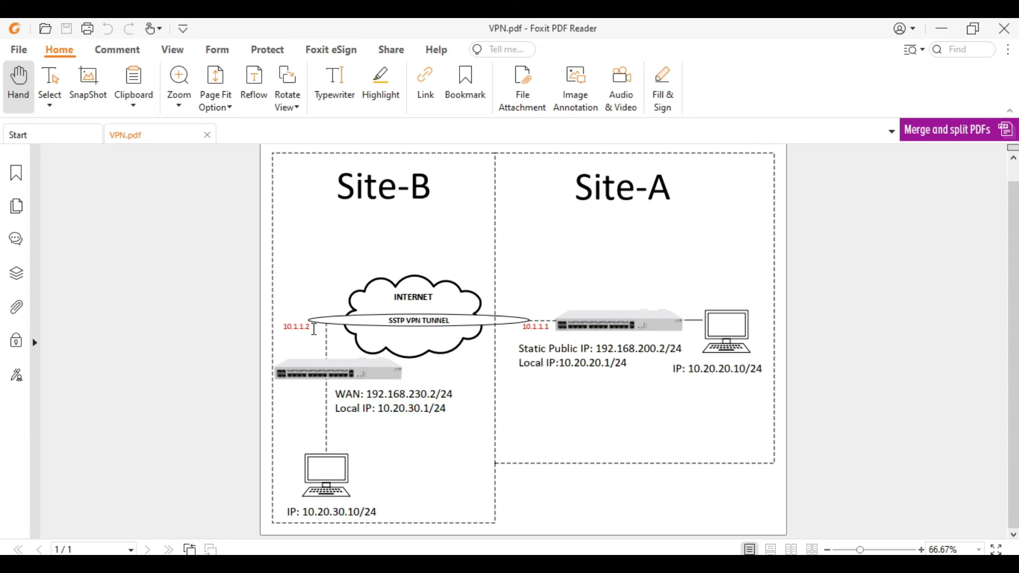
left_click_drag(310, 325, 271, 325)
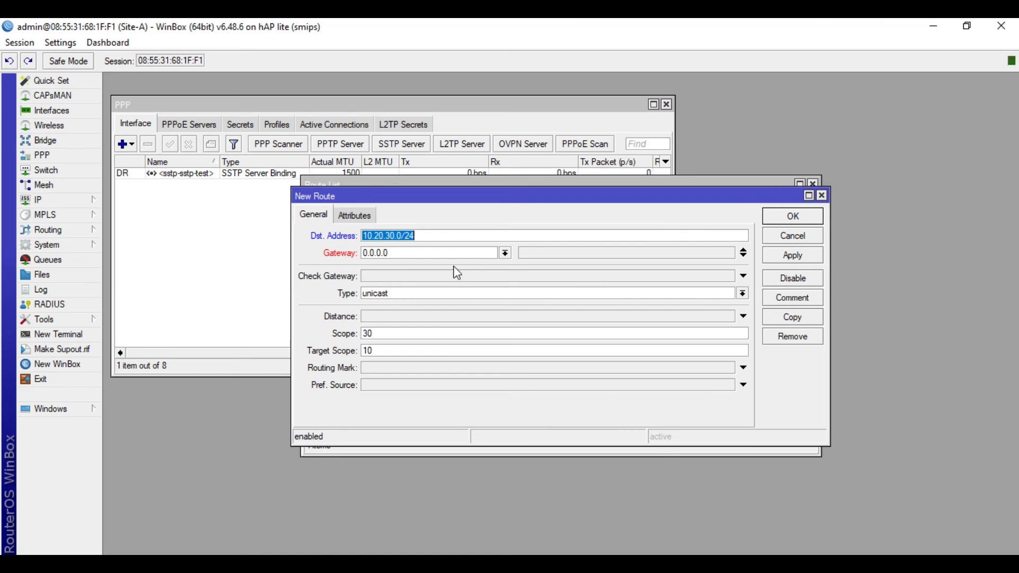
double_click(456, 252)
type("10.")
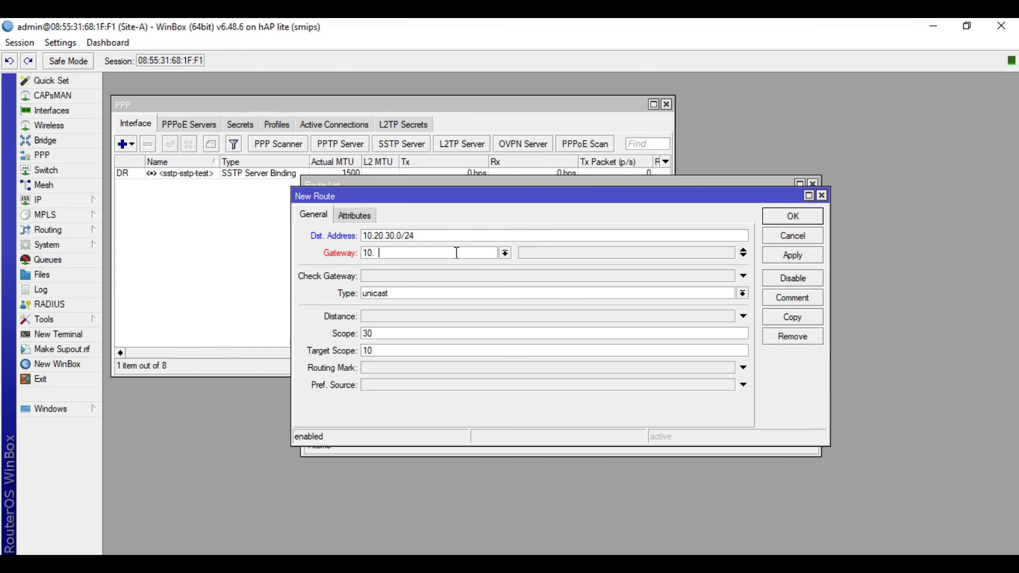
type("1.1.2")
left_click(792, 256)
left_click(798, 218)
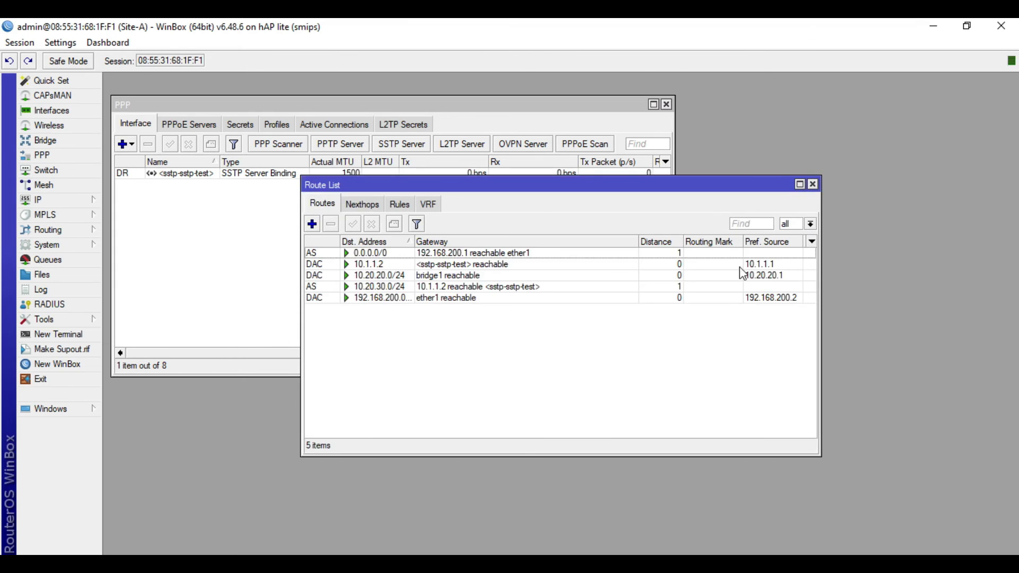
Inspect the 10.1.1.2 and 10.20.30.0/24 routes, confirming the gateway is reachable
double_click(520, 264)
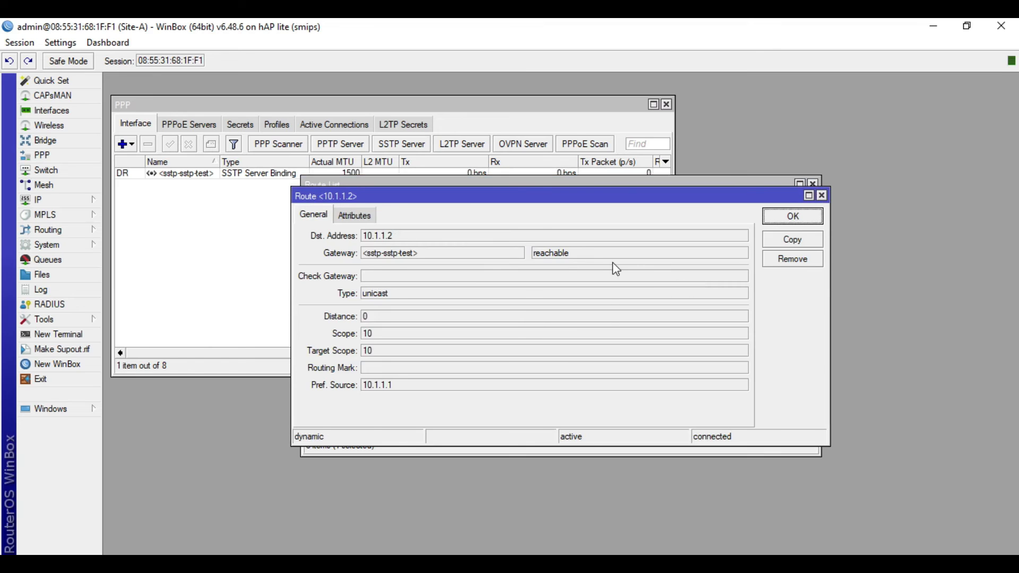
left_click(820, 196)
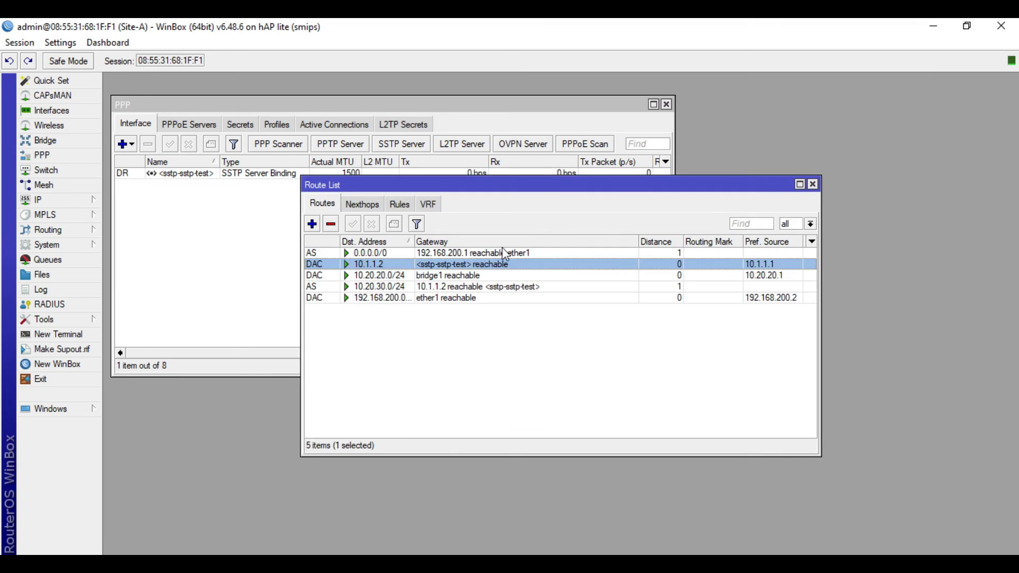
double_click(437, 287)
left_click_drag(625, 258, 507, 256)
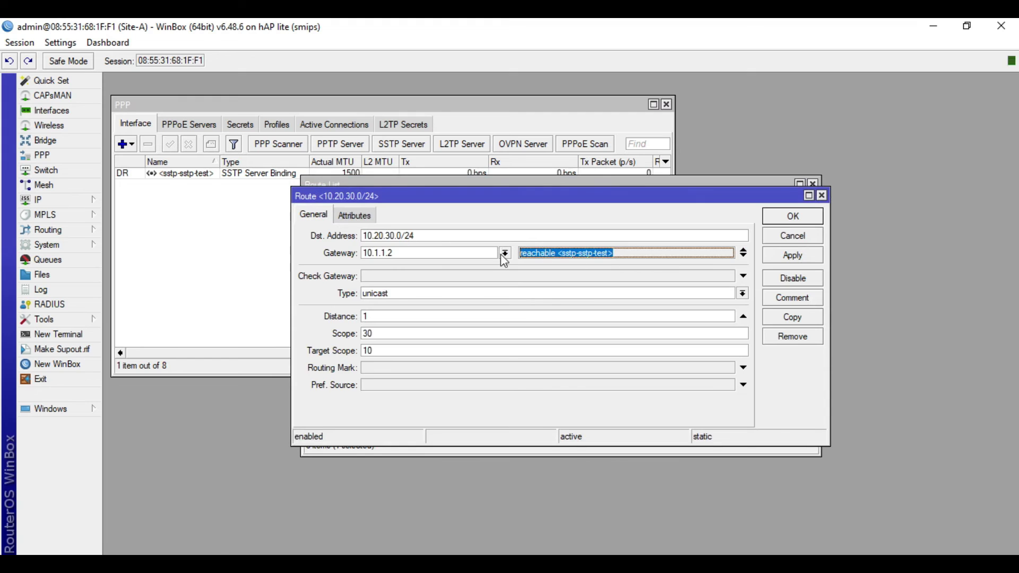
left_click(796, 240)
Close the route list and ping 10.20.30.1 from a new terminal, getting 0% loss
left_click(812, 184)
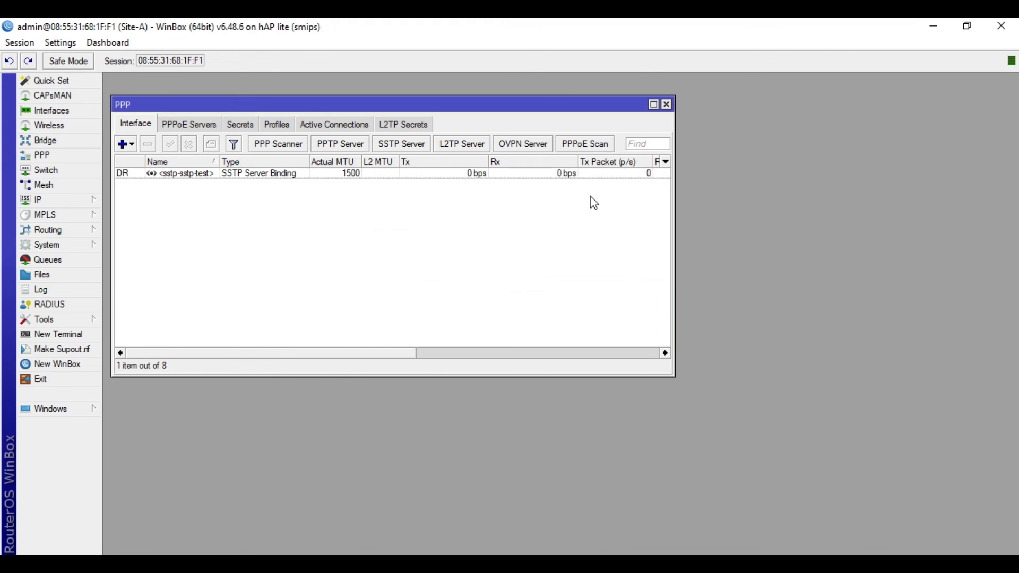
left_click(97, 336)
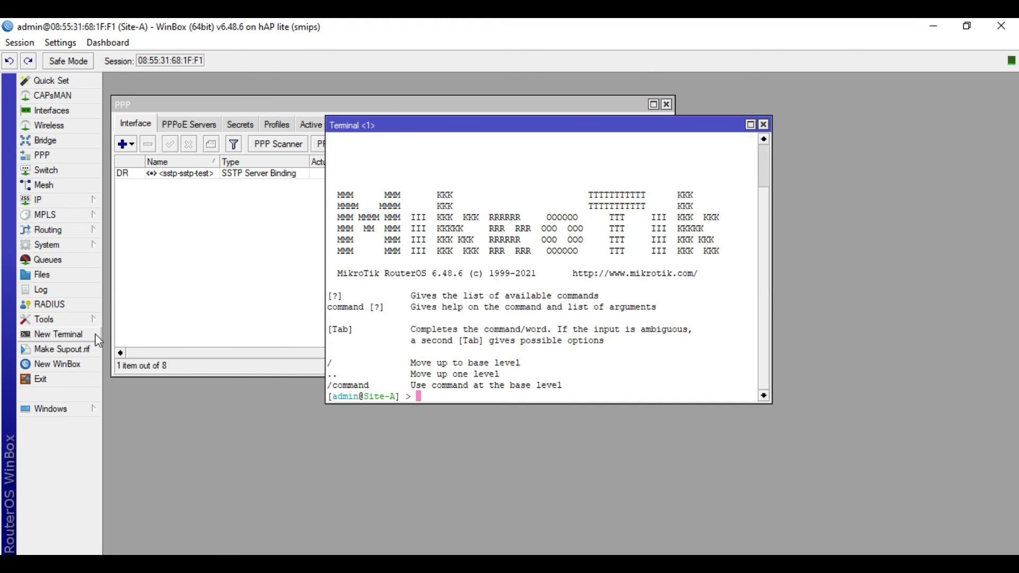
type("ping")
key("alt+Tab")
left_click_drag(428, 408, 378, 408)
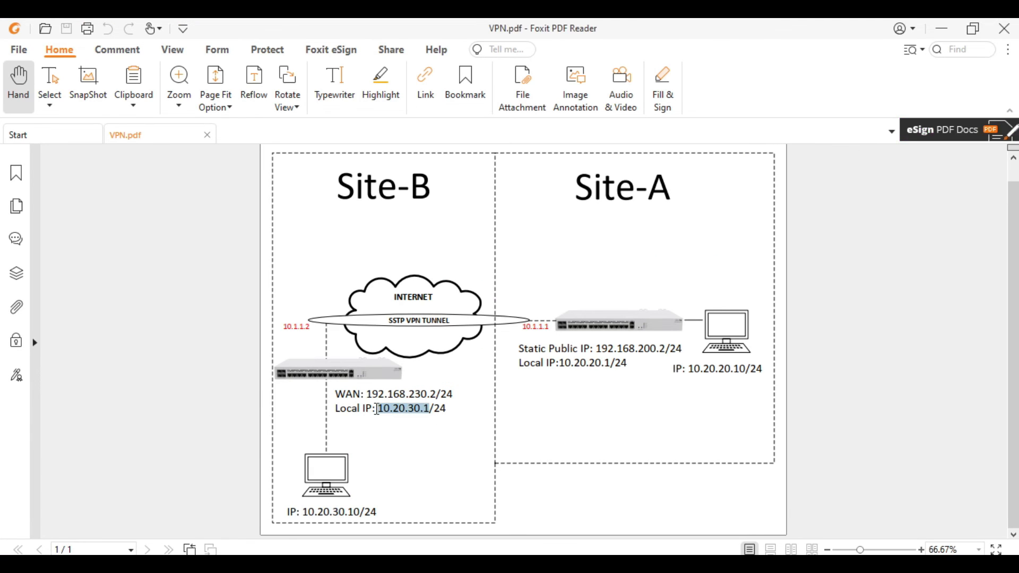
left_click(942, 29)
type("1")
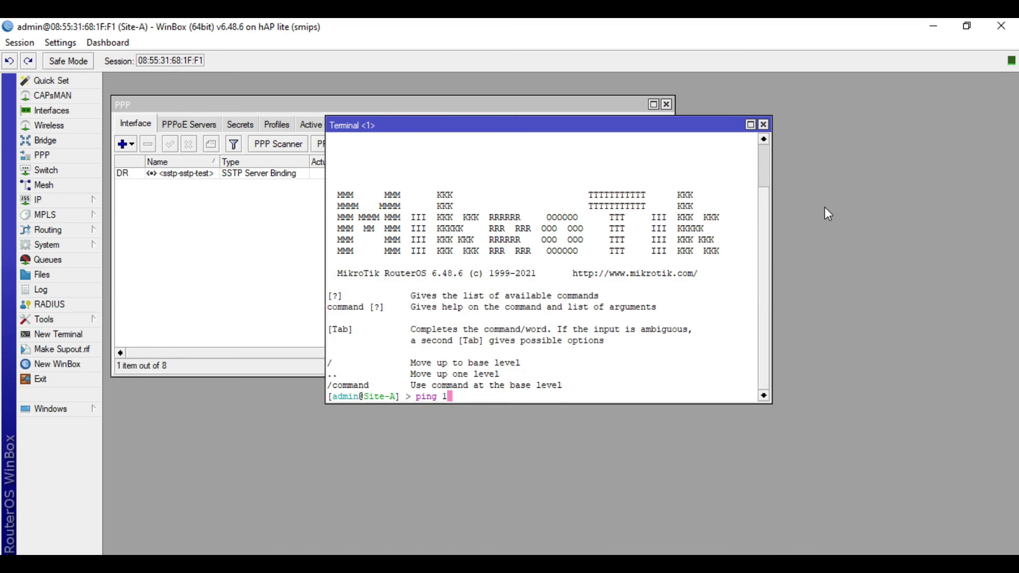
type("0.20.30.1")
key("Return")
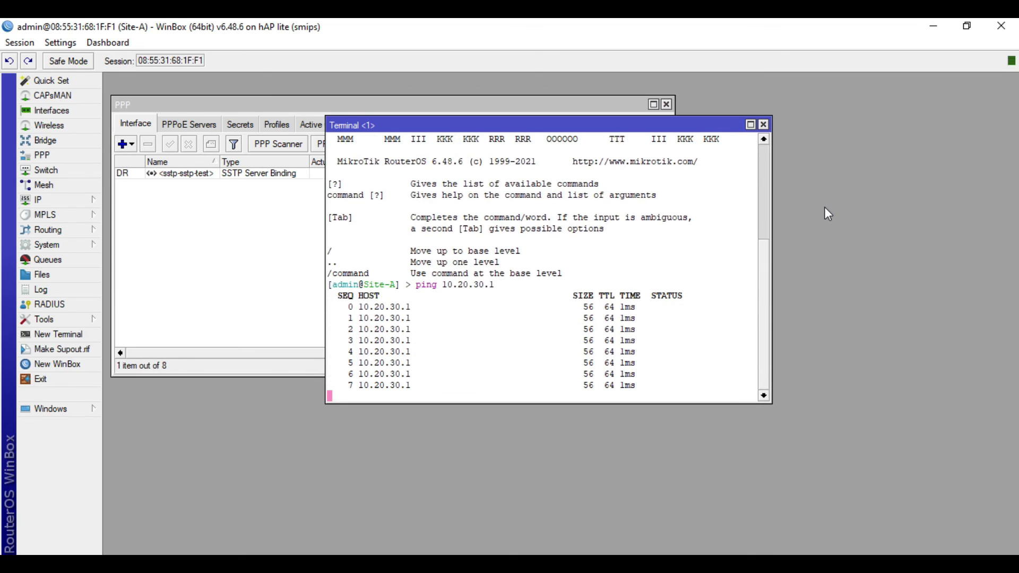
key("ctrl+c")
Ping Site-B's PC at 10.20.30.10 successfully, then close the terminal and PPP windows
key("alt+Tab")
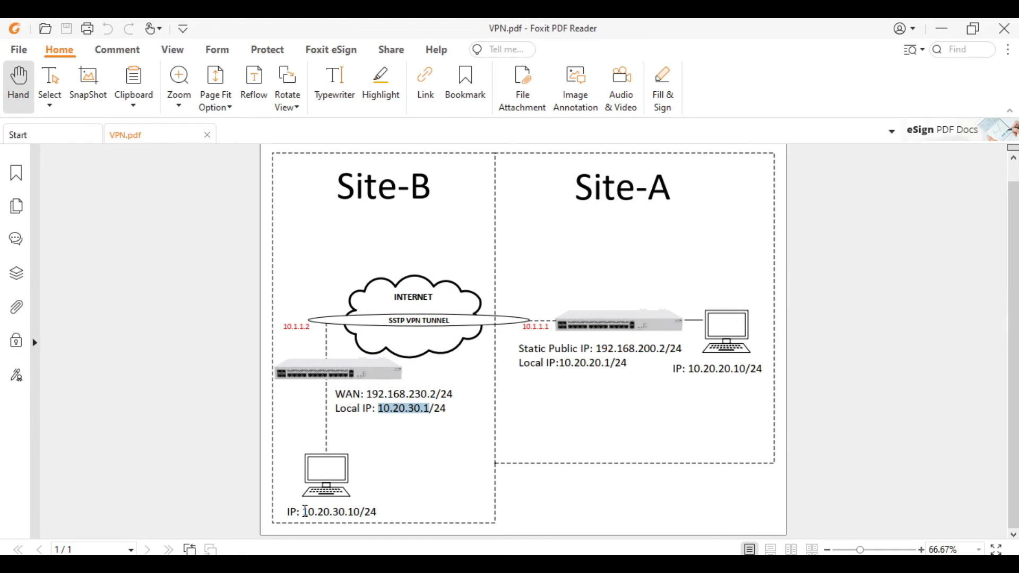
left_click_drag(303, 512, 360, 515)
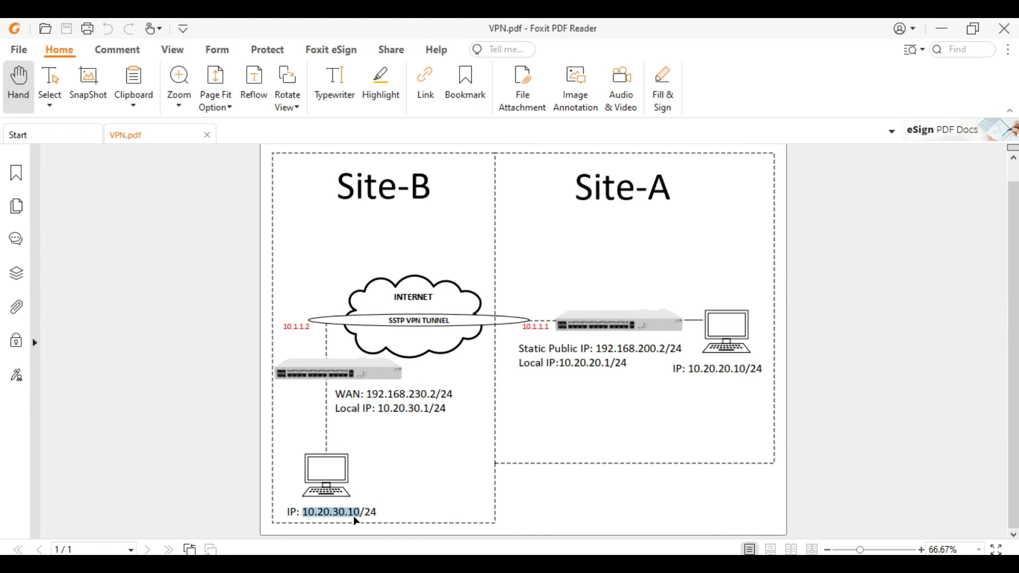
key("alt+Tab")
type("ping")
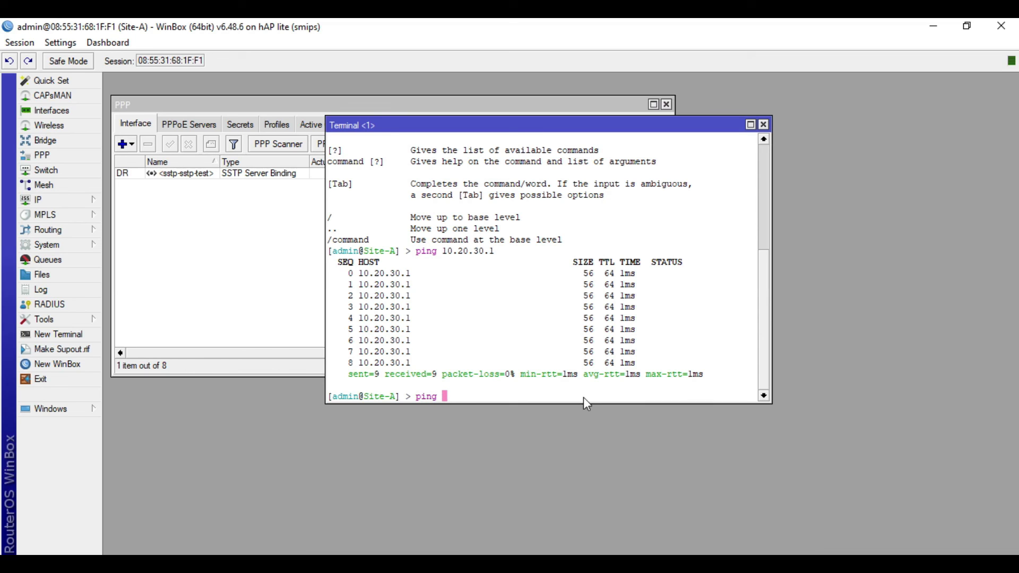
key("ctrl+v")
key("Return")
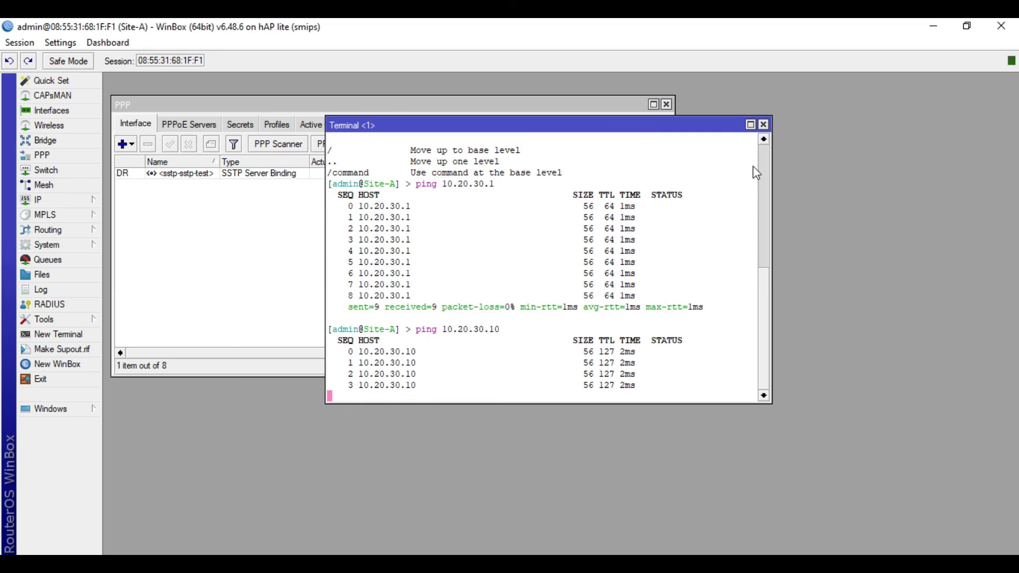
left_click(763, 125)
left_click(666, 105)
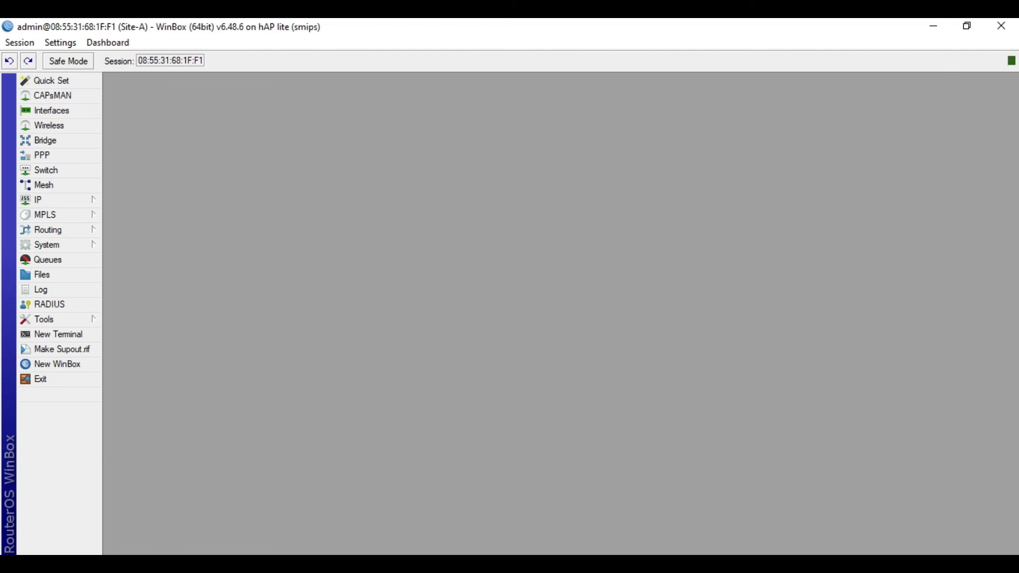
Launch another WinBox and log in to the Site-B router from the neighbors list
key("alt+Tab")
left_click(1000, 26)
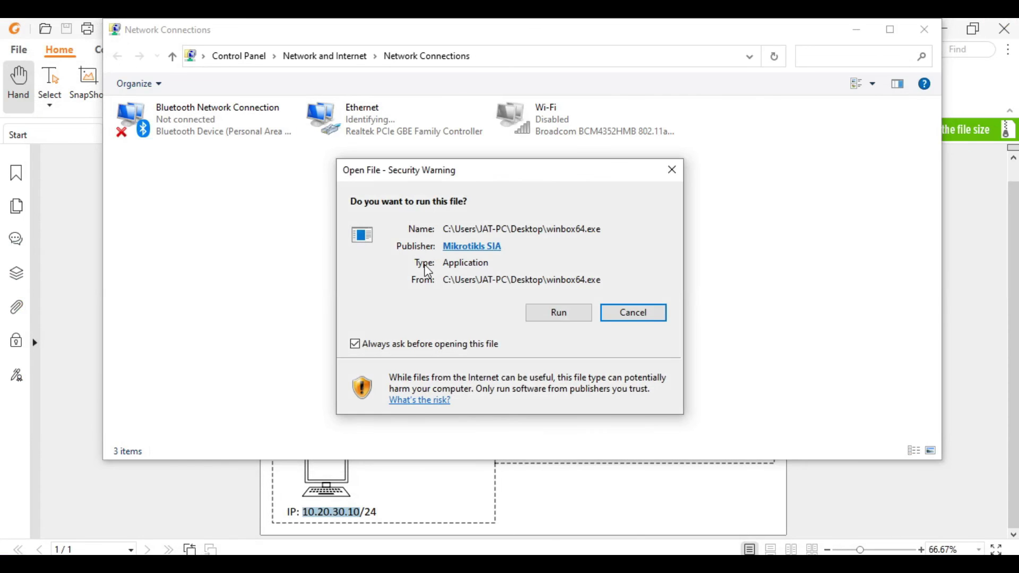
left_click(546, 313)
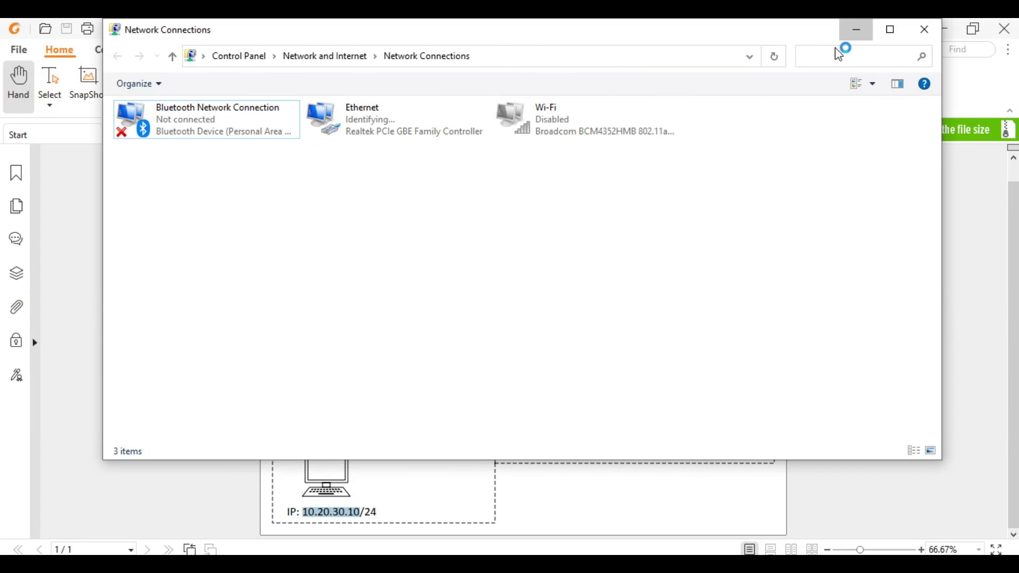
left_click(855, 31)
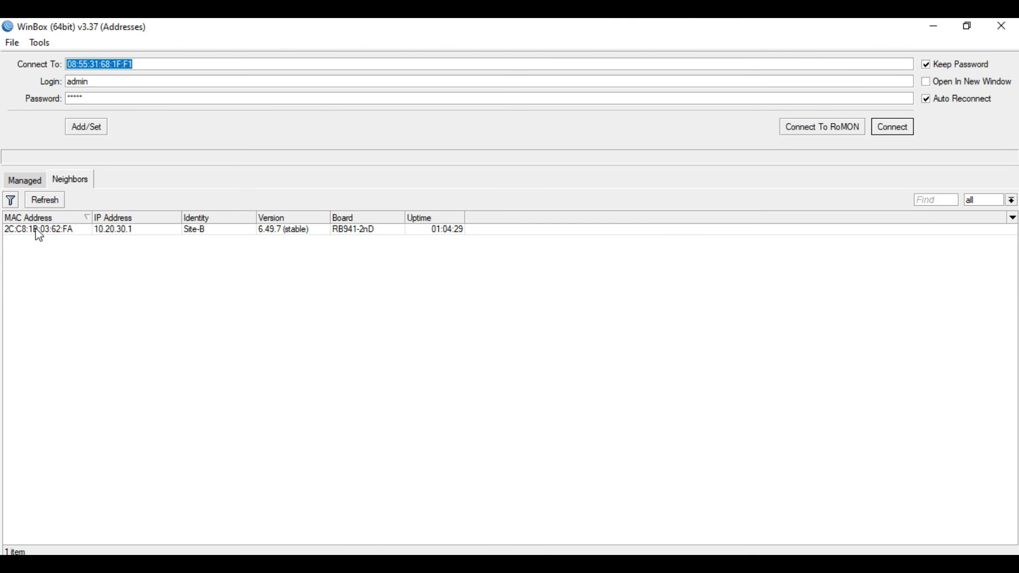
left_click(39, 229)
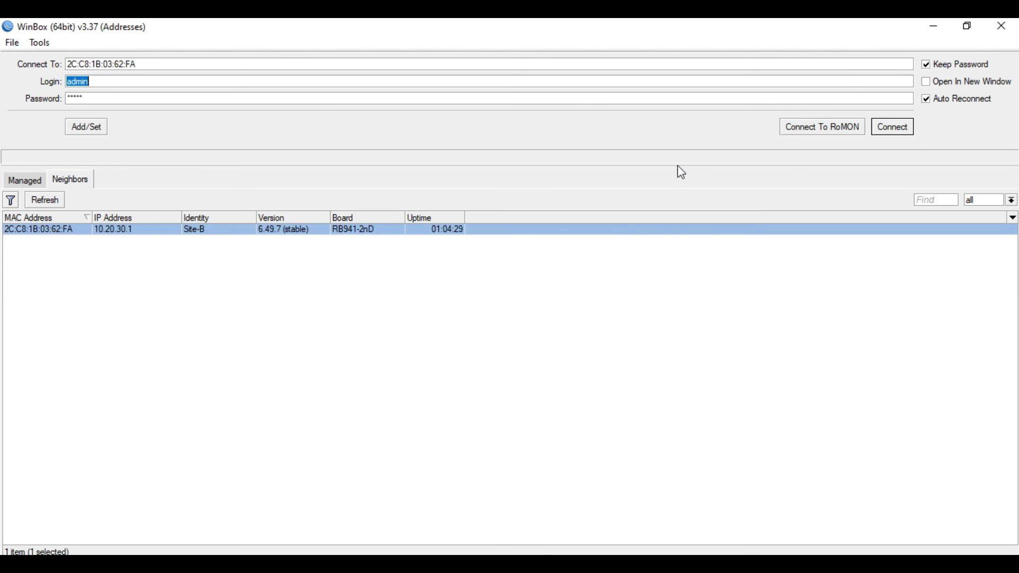
left_click(887, 132)
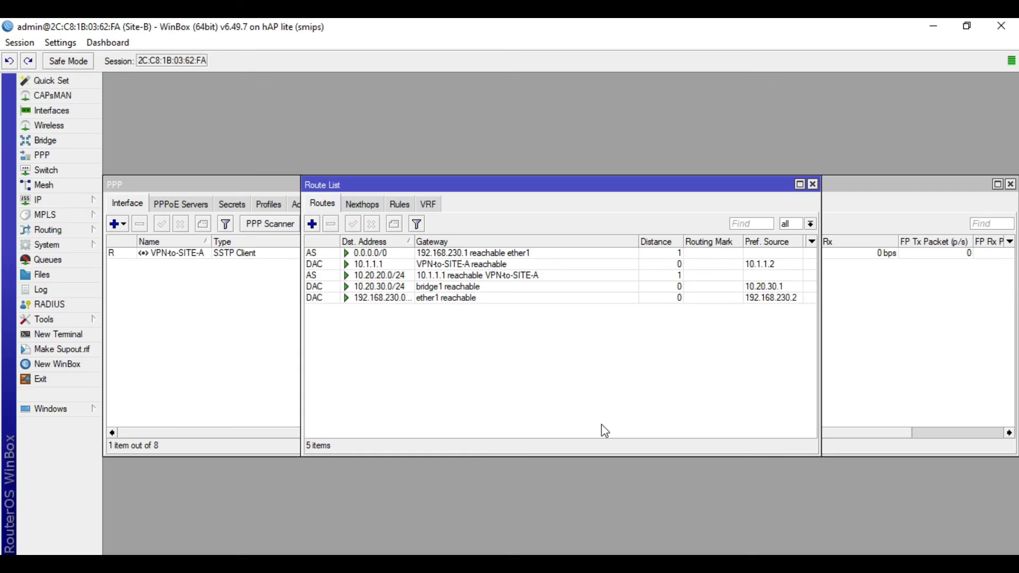
Look up Site-A's addresses 10.20.20.1 and 10.20.20.10 in the network diagram
key("alt+Tab")
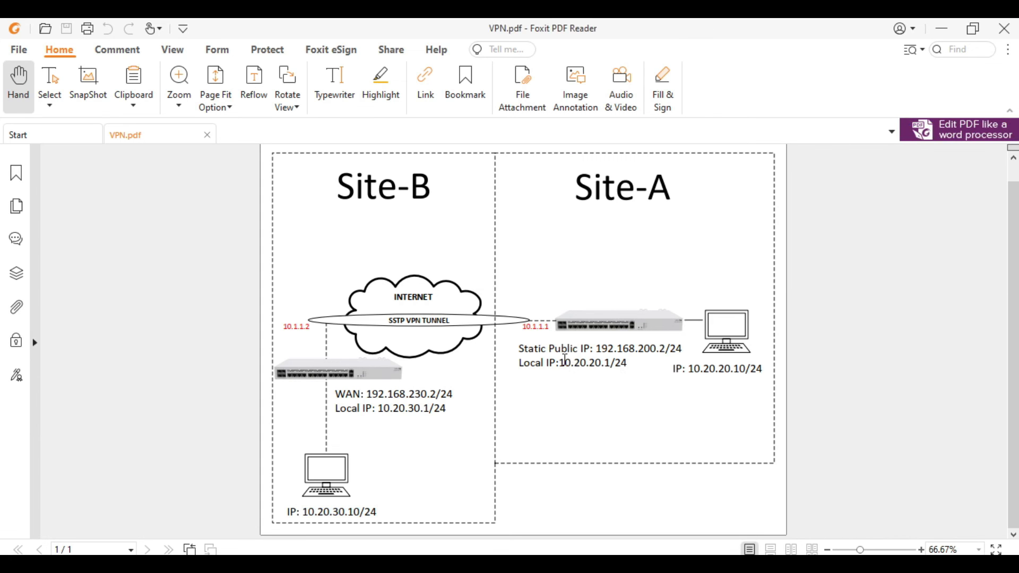
left_click_drag(564, 364, 610, 364)
left_click_drag(694, 367, 746, 368)
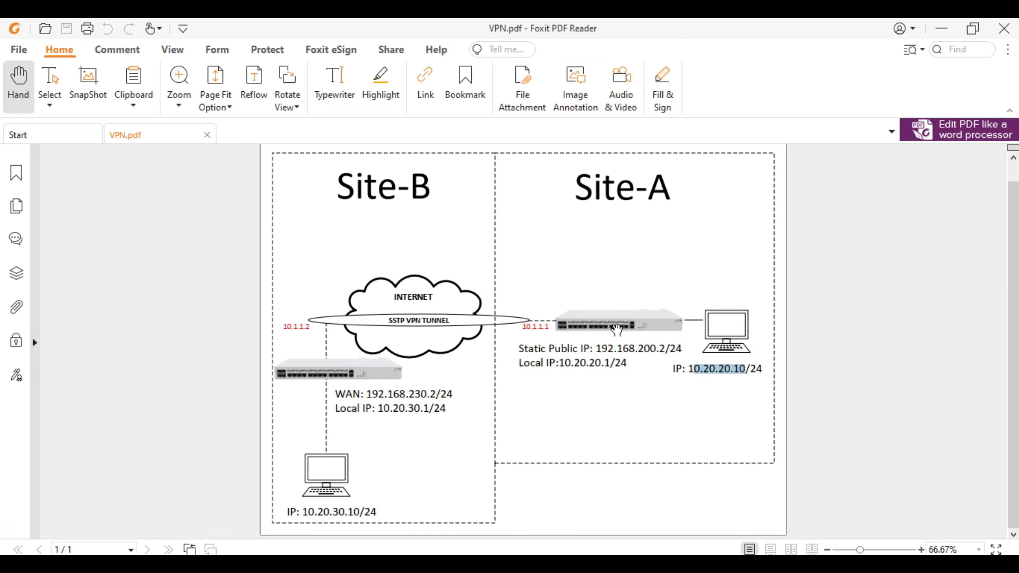
left_click(559, 406)
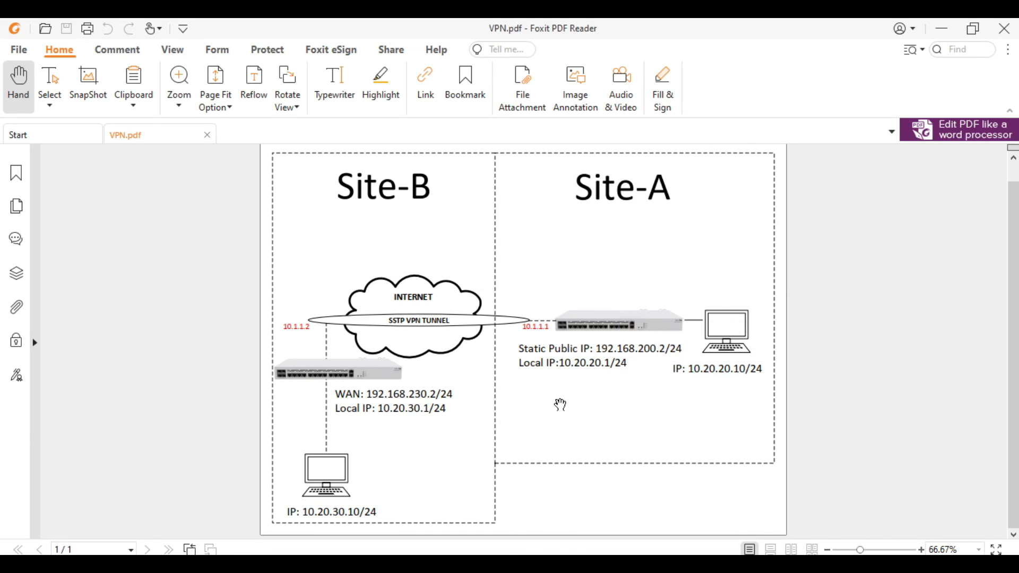
left_click_drag(610, 363, 567, 362)
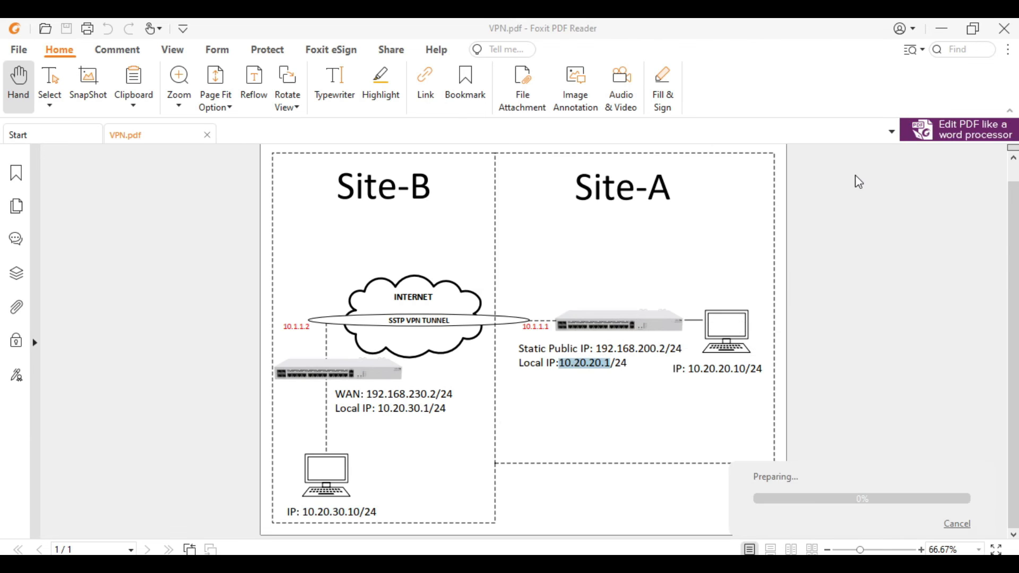
Back in WinBox, run ping 10.20.20.1 from a new Site-B terminal to test the tunnel
left_click(942, 28)
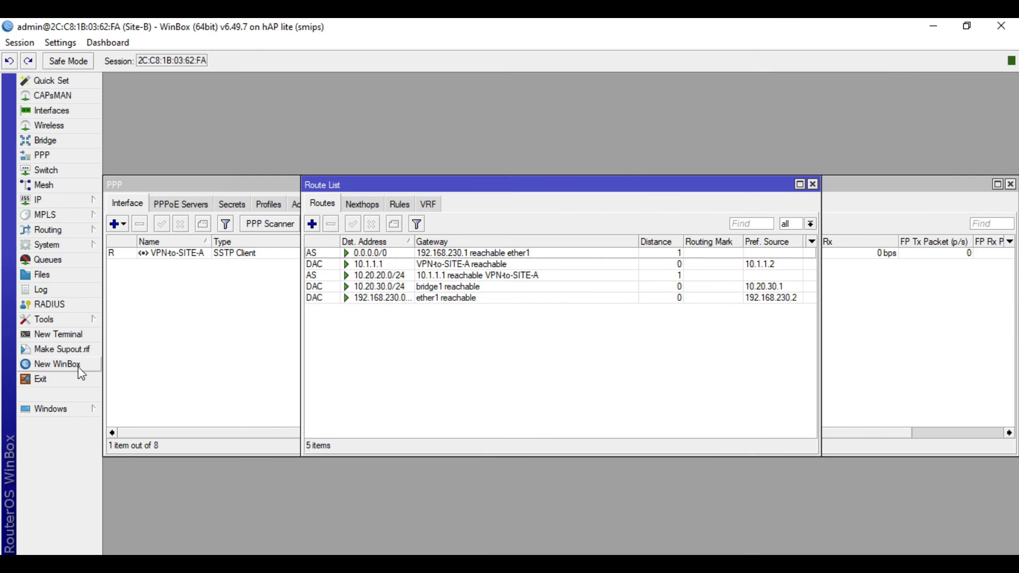
left_click(78, 336)
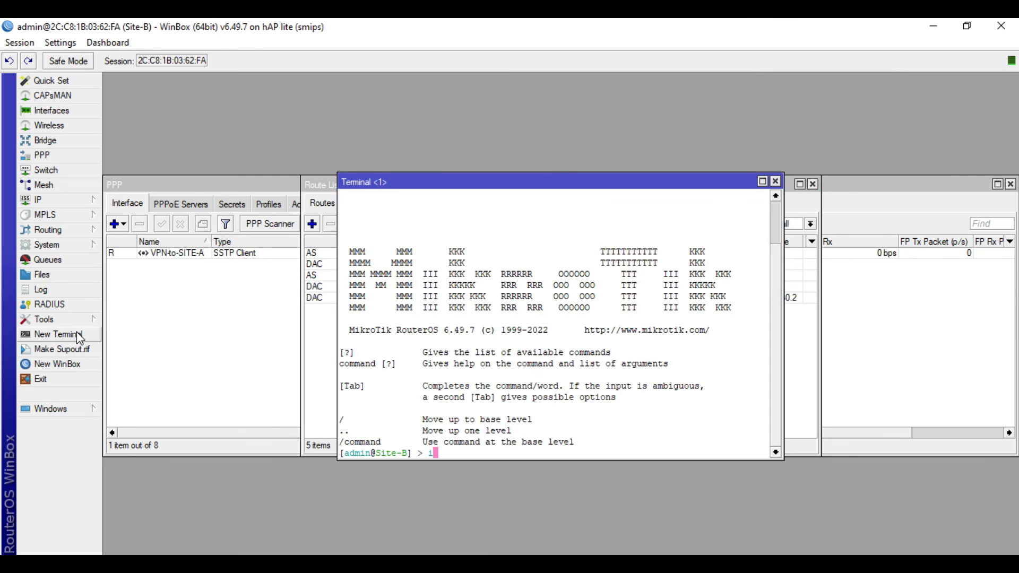
type("pnig")
key("BackSpace")
key("BackSpace")
key("BackSpace")
key("BackSpace")
key("BackSpace")
type("ping 10.20.20.1")
key("Return")
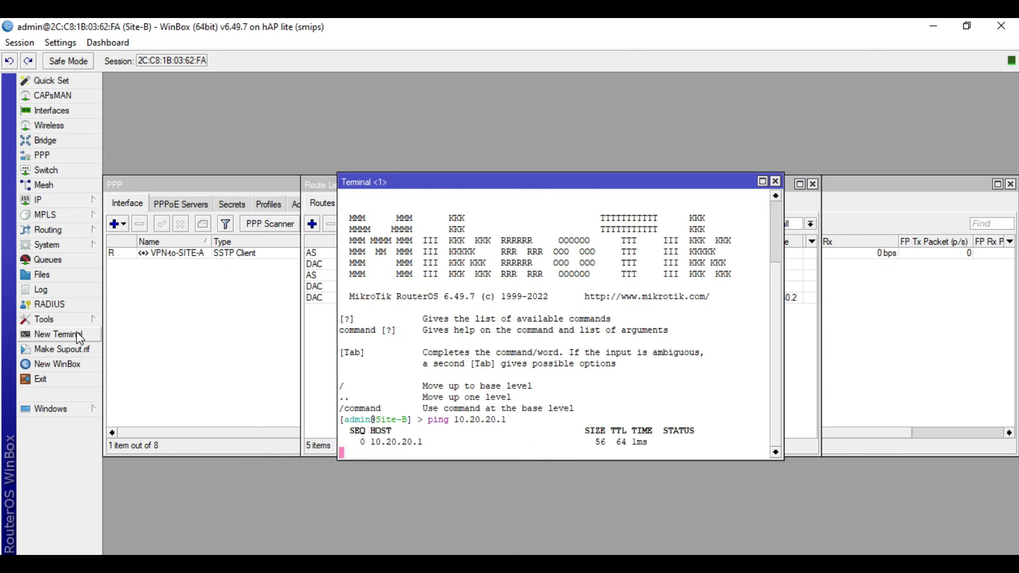